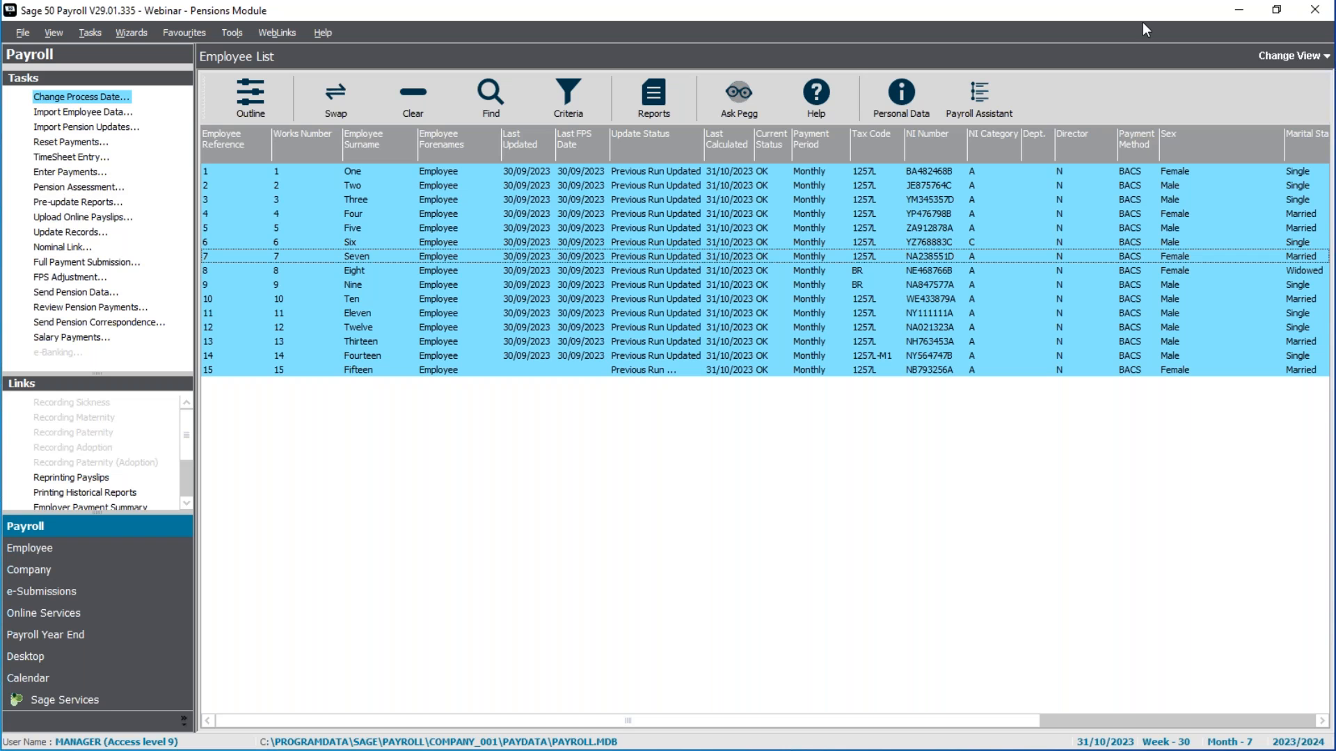
# Step: Switch the employee list to the Payroll Process view
pyautogui.click(1305, 57)
pyautogui.click(1286, 89)
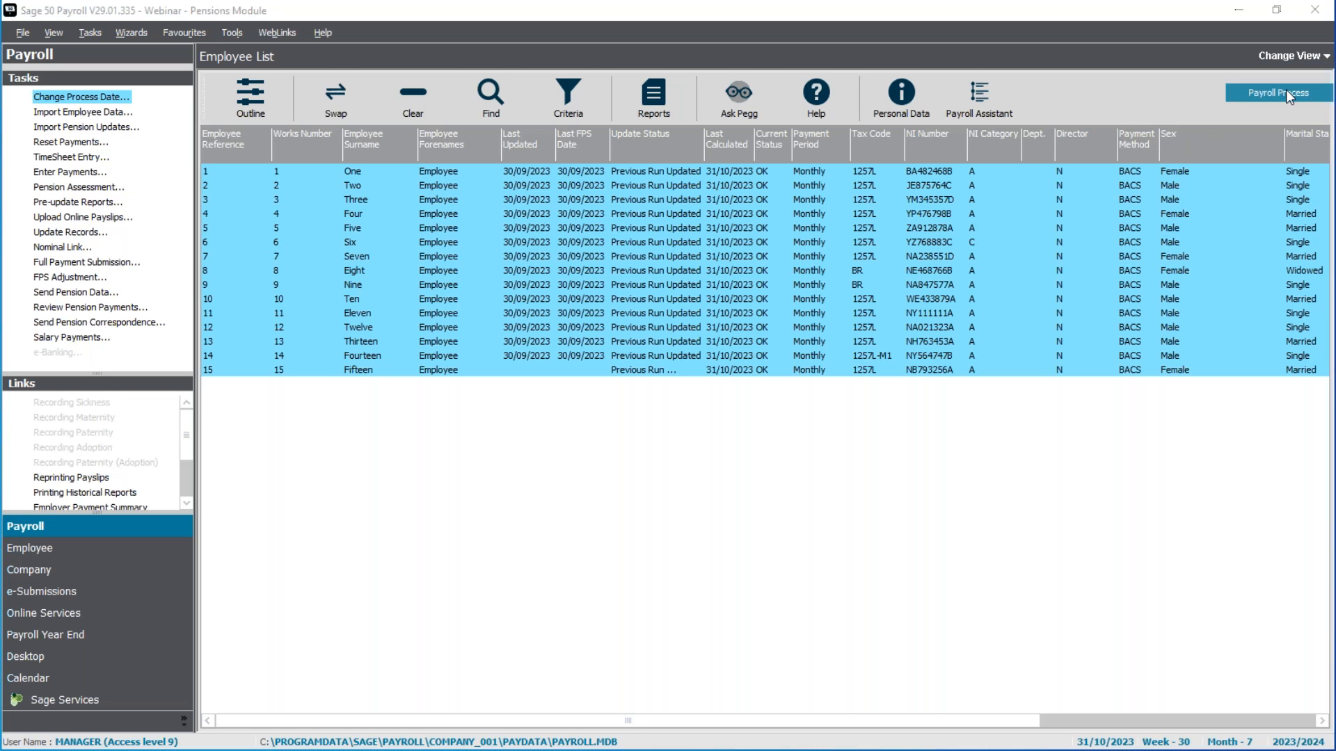
pyautogui.moveTo(799, 320); pyautogui.dragTo(760, 444)
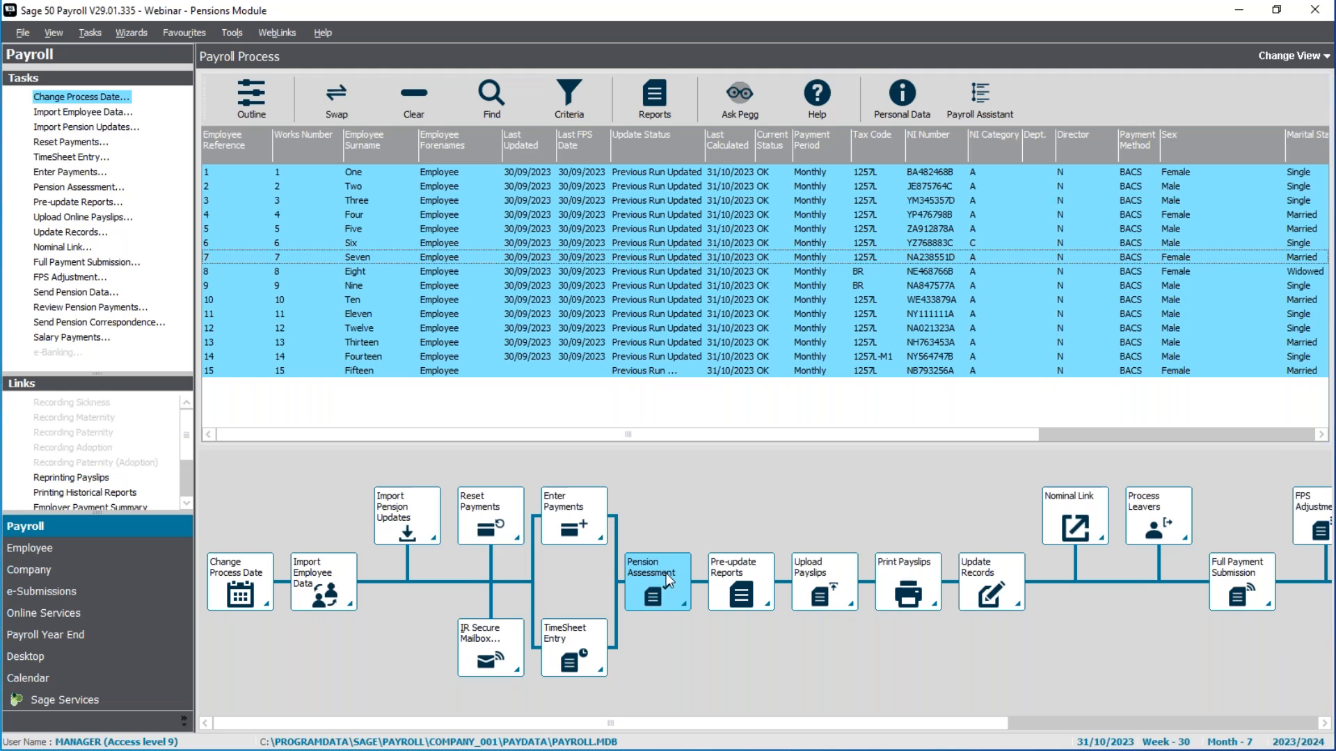
# Step: Start the pension assessment for the selected employees, choosing to take a backup and proceeding to its file path settings
pyautogui.click(99, 188)
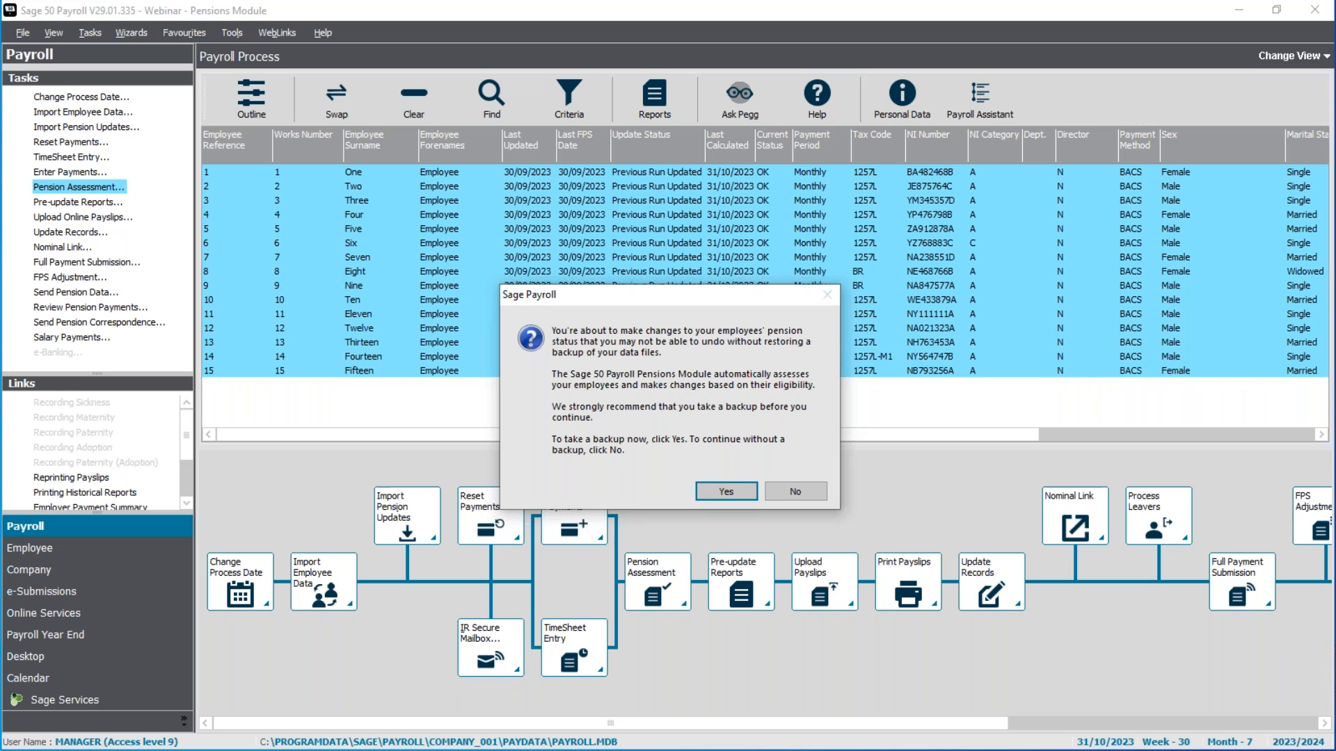
pyautogui.click(749, 499)
pyautogui.click(747, 508)
pyautogui.click(729, 508)
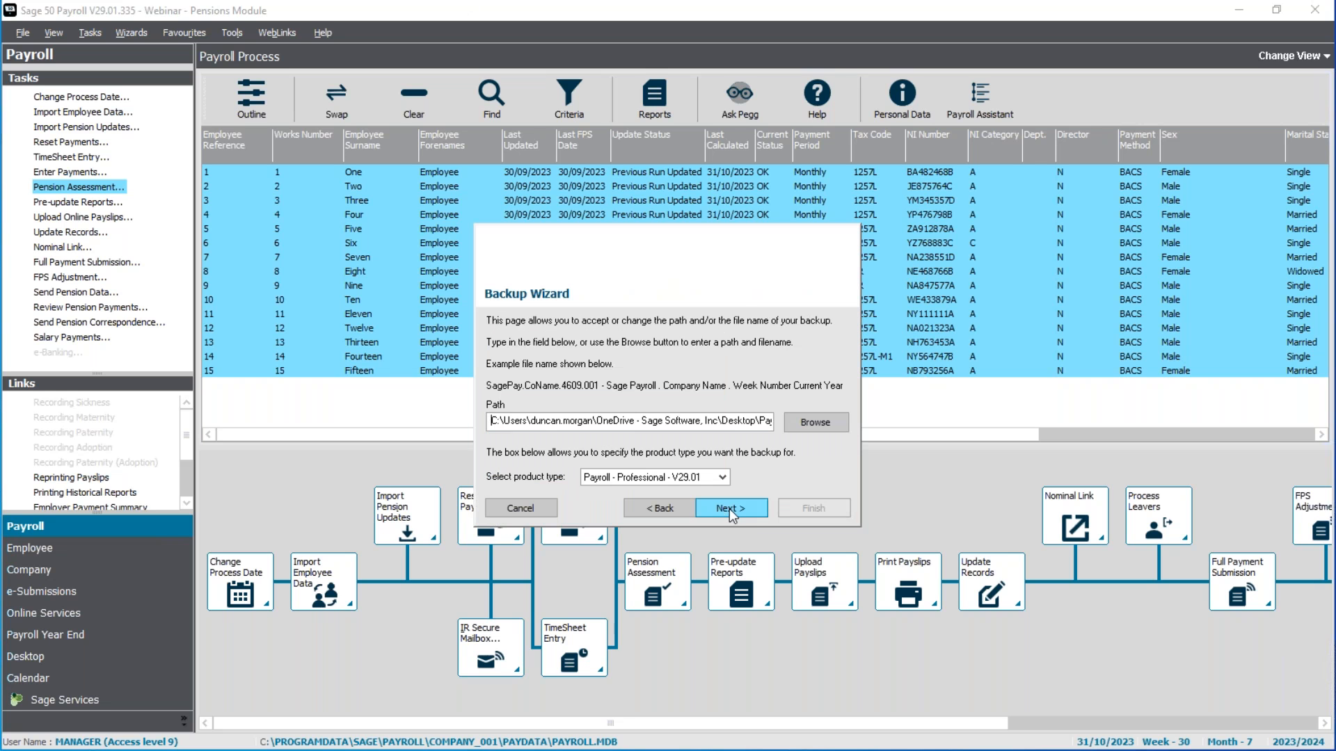
# Step: Save the backup in the Payroll backups folder with "Pre assessment" added to the start of its file name, and complete the backup
pyautogui.click(826, 418)
pyautogui.press('Home')
pyautogui.write('Pre assessment')
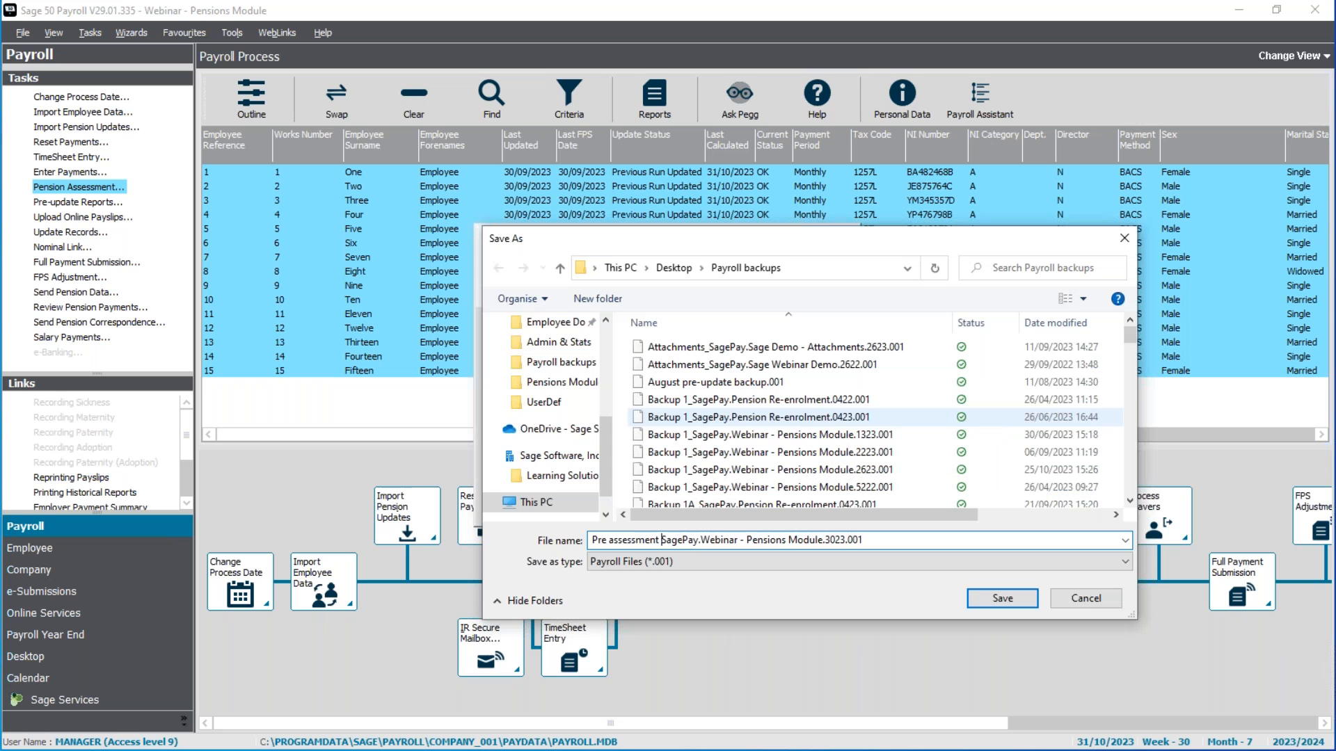
pyautogui.click(1014, 602)
pyautogui.click(757, 504)
pyautogui.click(791, 506)
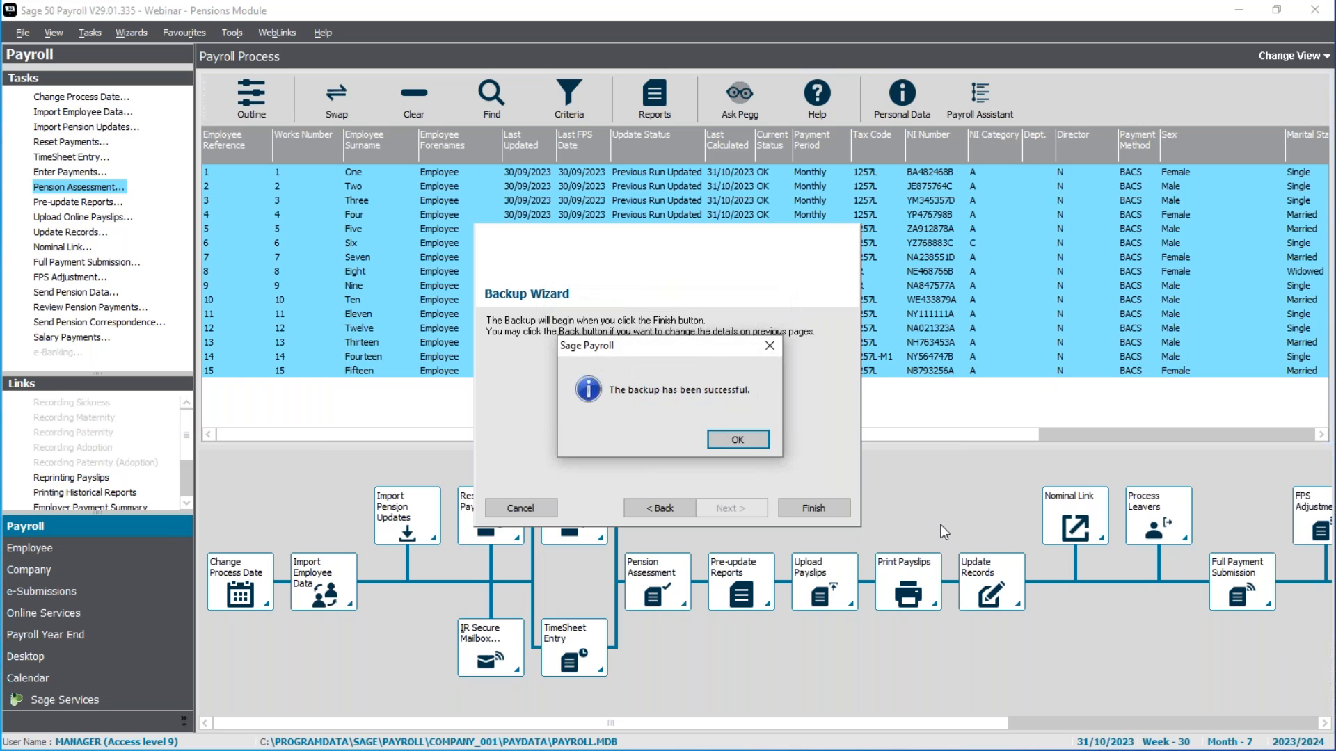
pyautogui.press('Return')
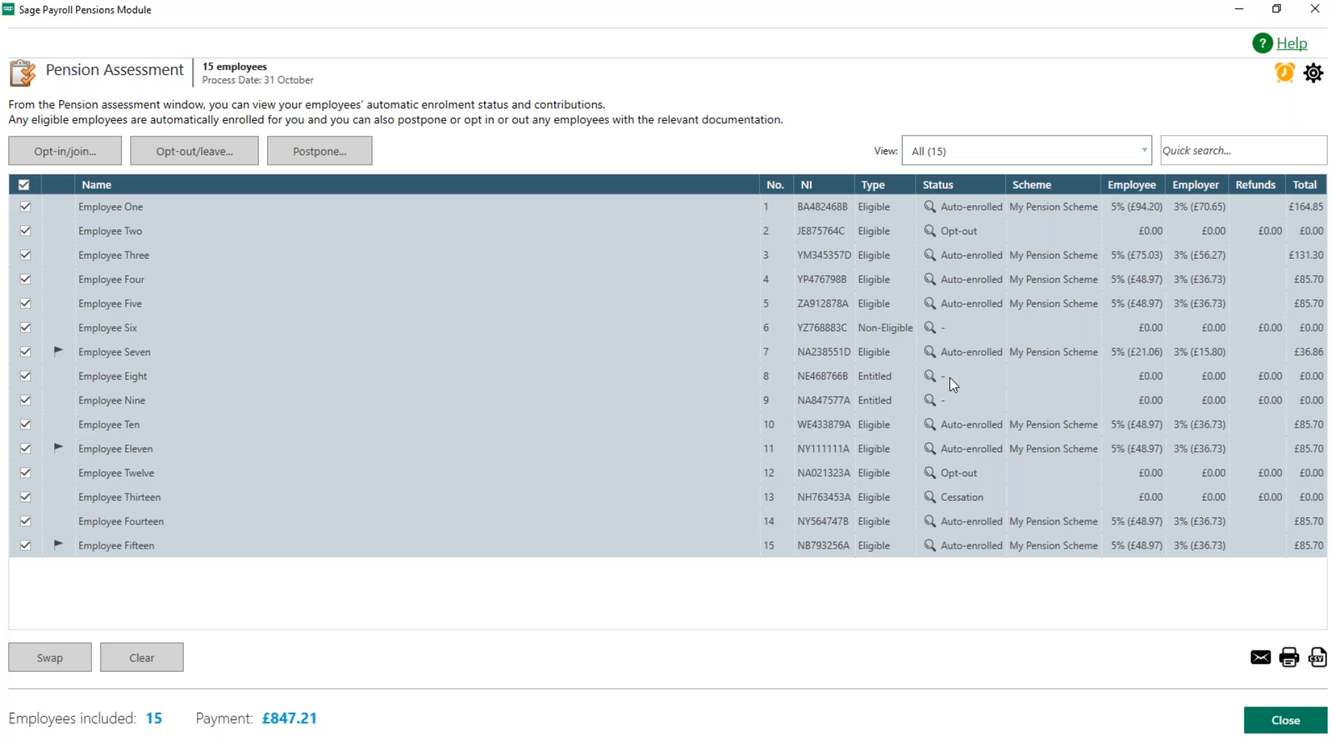
# Step: Examine the pension status details of Employees One, Six, Eight, Two and Thirteen in the assessment list
pyautogui.moveTo(931, 209)
pyautogui.moveTo(931, 332)
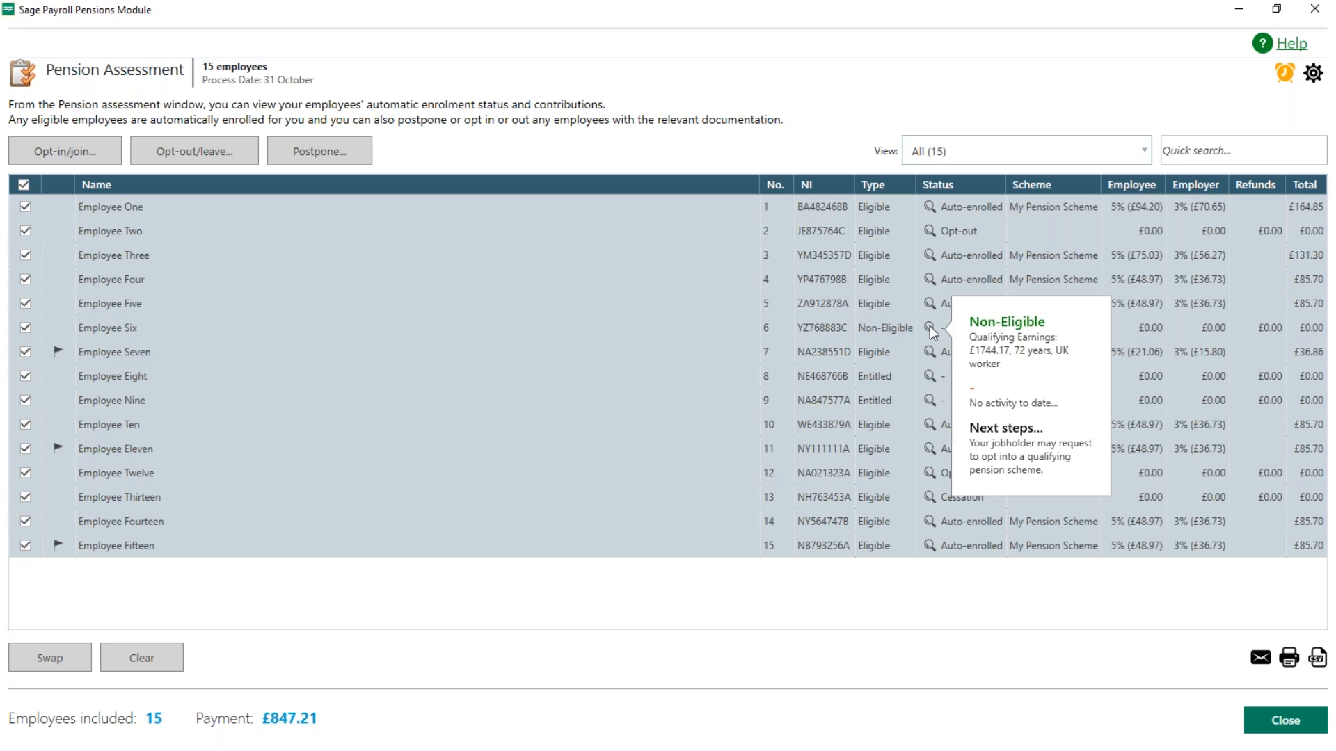
pyautogui.moveTo(931, 377)
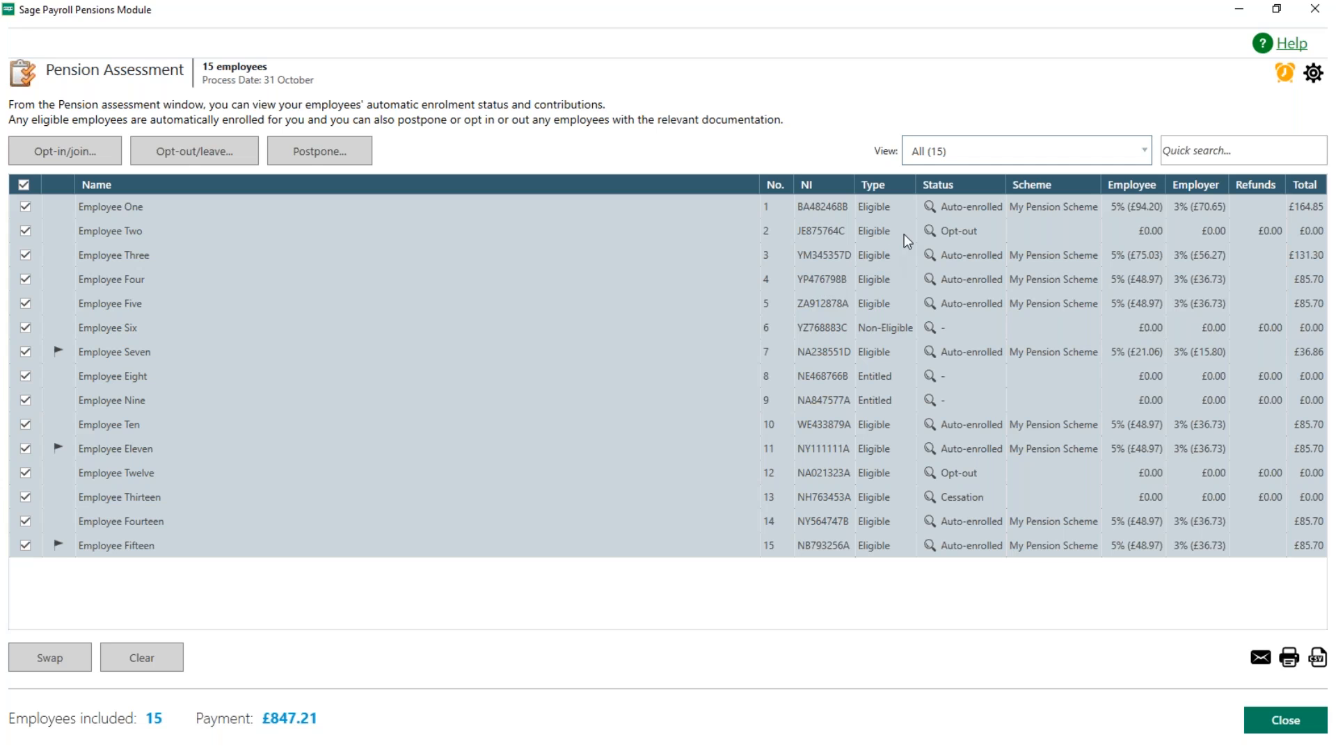
pyautogui.moveTo(927, 232)
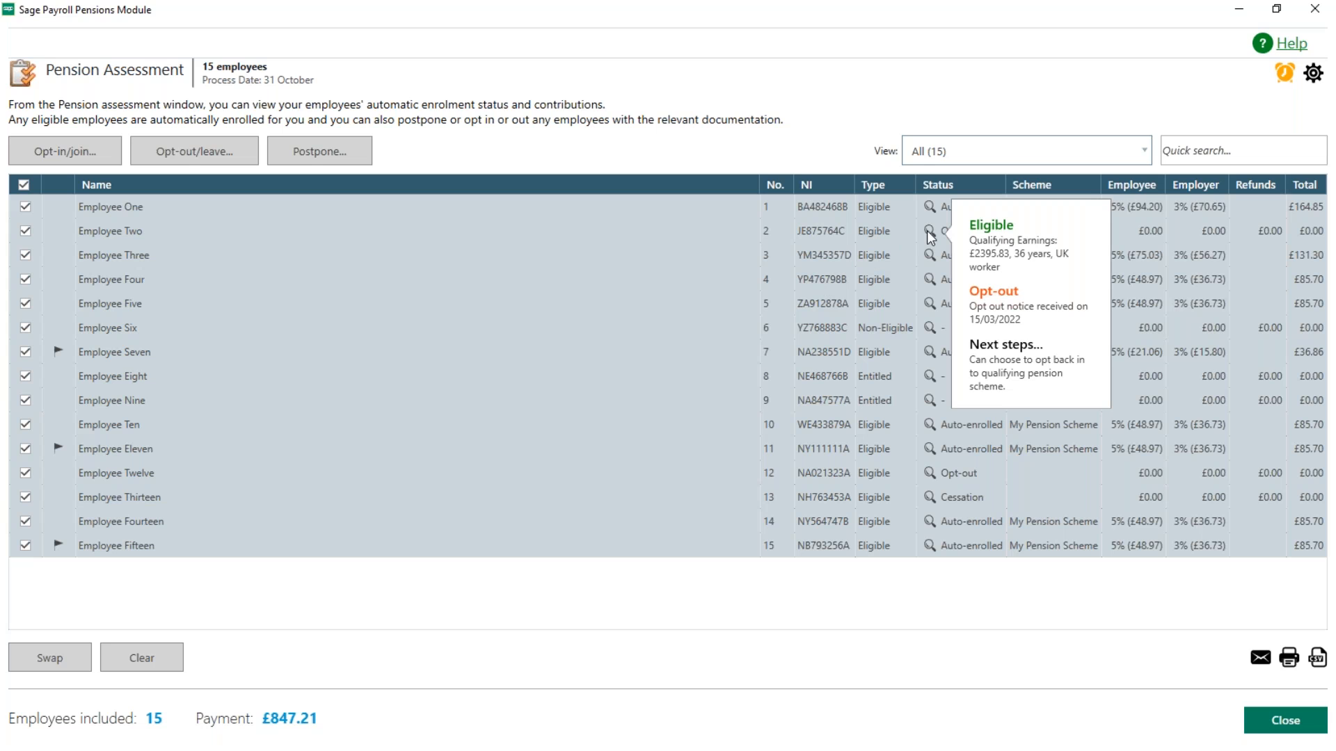
pyautogui.moveTo(932, 502)
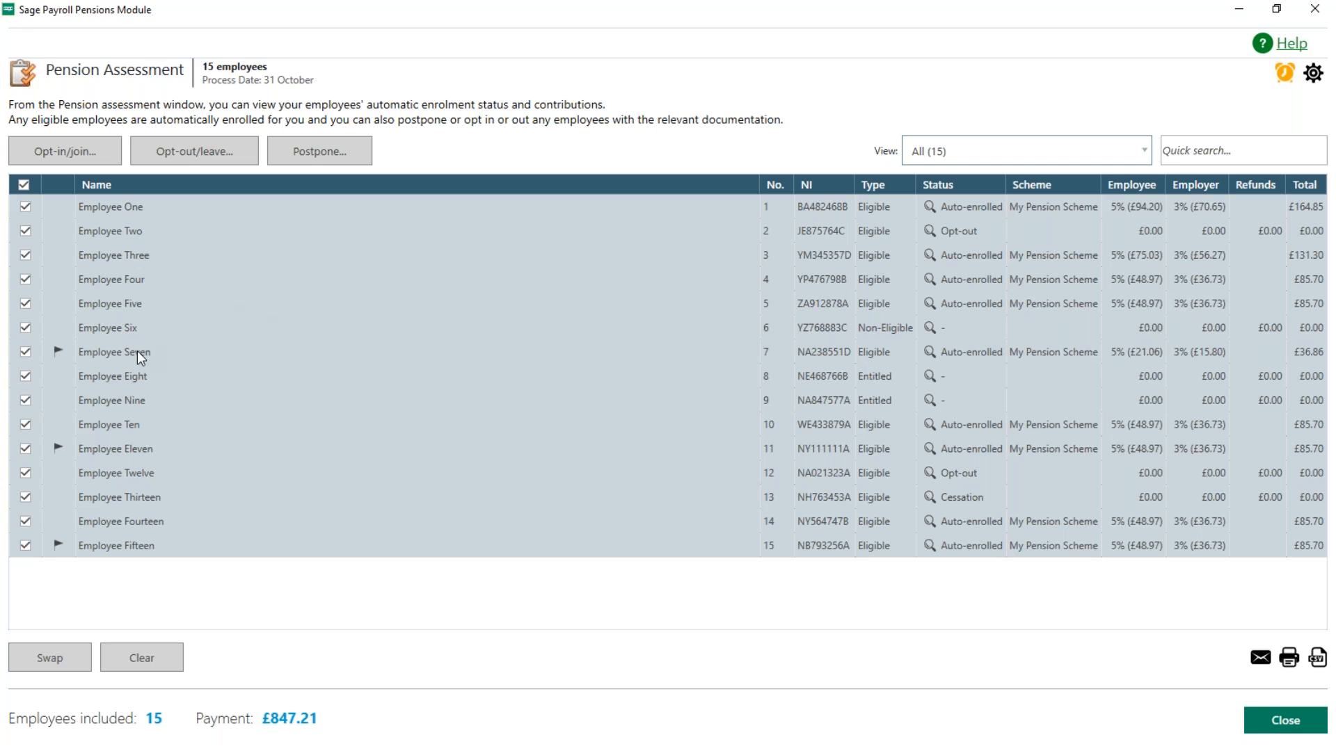
# Step: Read the reasons behind the flags for Employees Seven, Eleven and Fifteen
pyautogui.moveTo(59, 352)
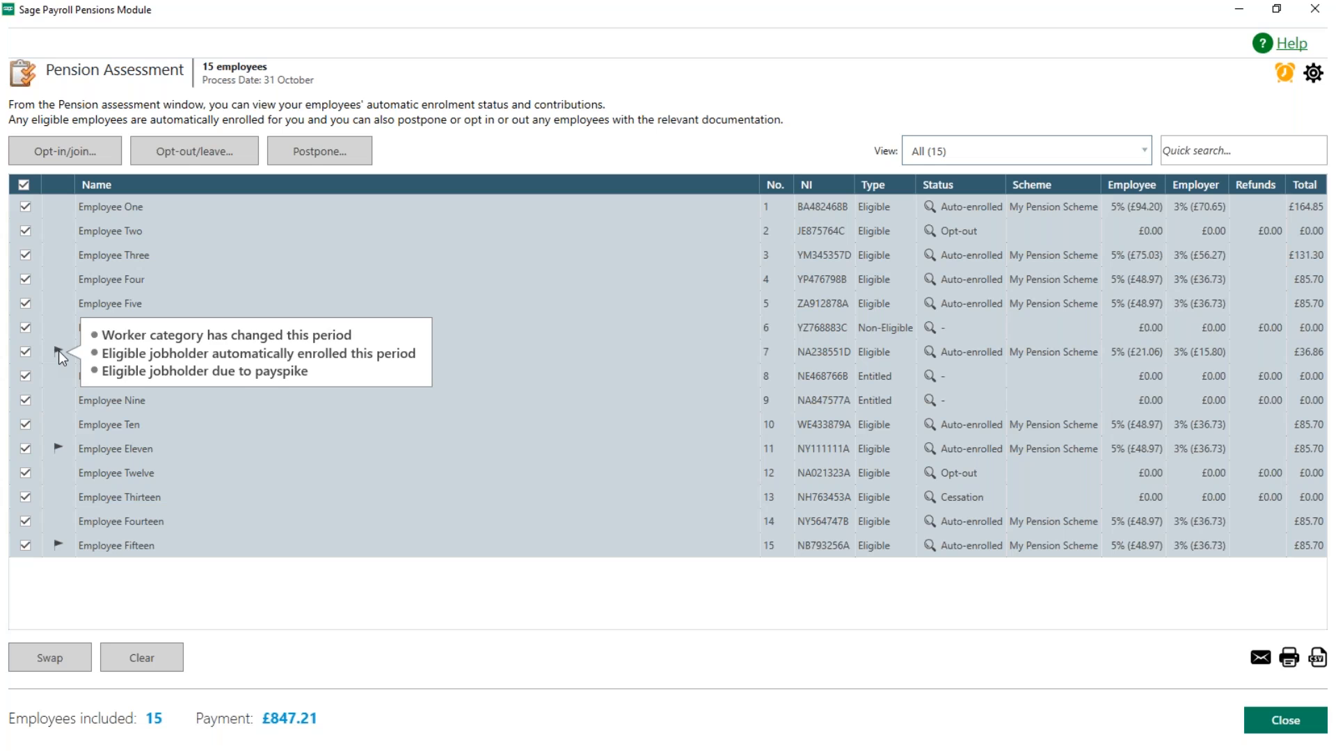
pyautogui.moveTo(60, 448)
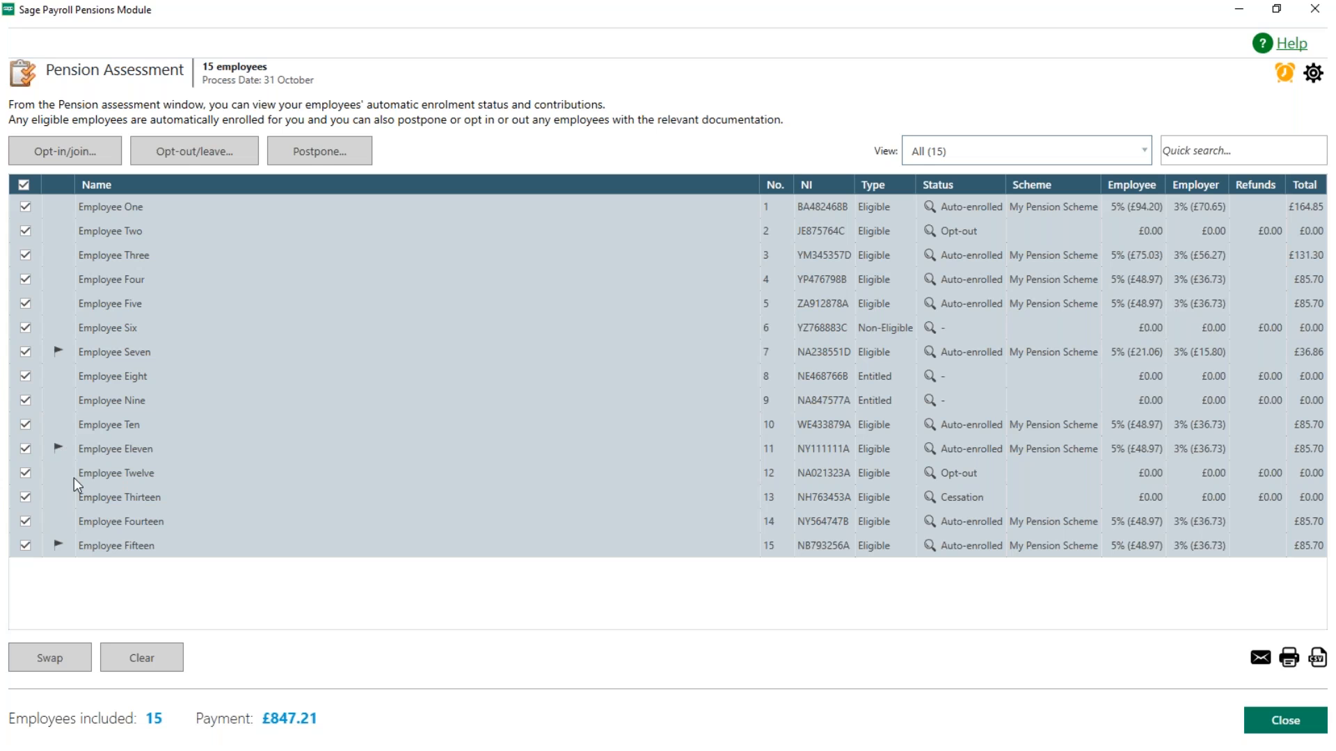
pyautogui.moveTo(60, 546)
# Step: Filter the assessment list to employees changed this period and review their flag reasons
pyautogui.click(1146, 151)
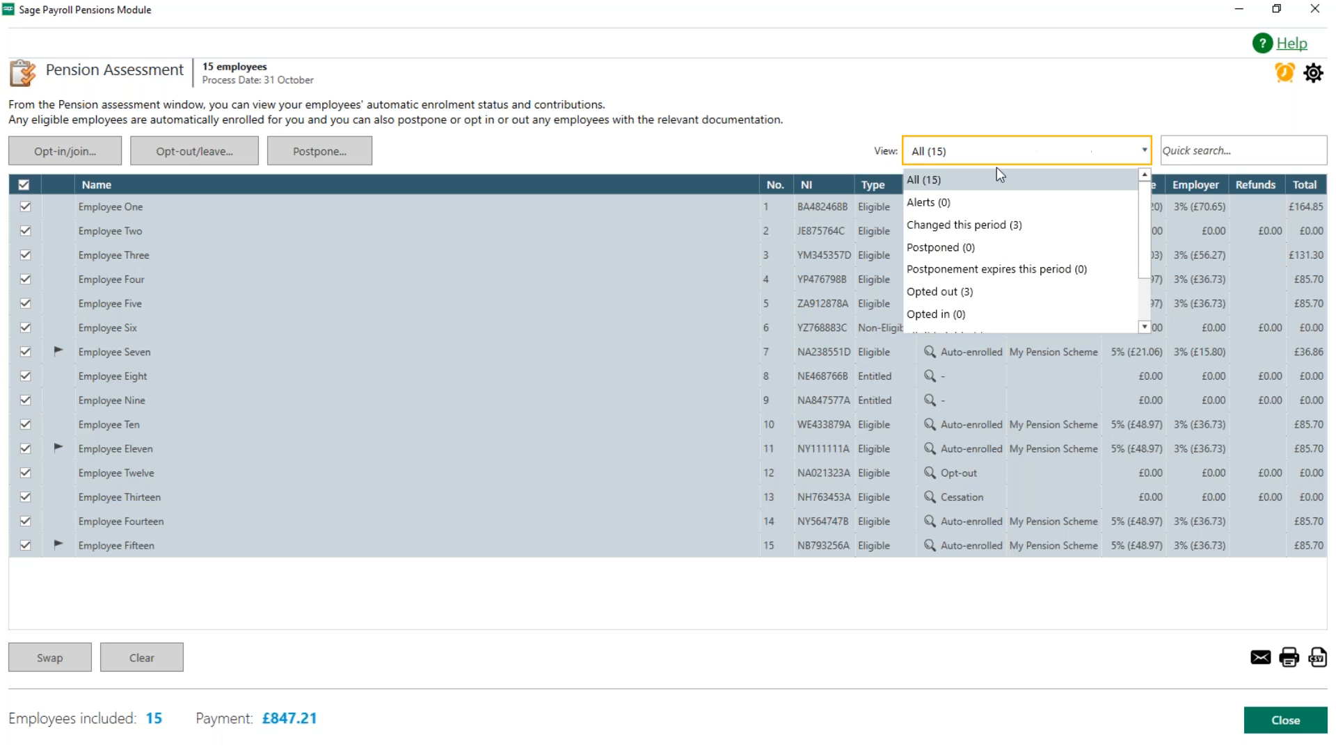
pyautogui.click(989, 226)
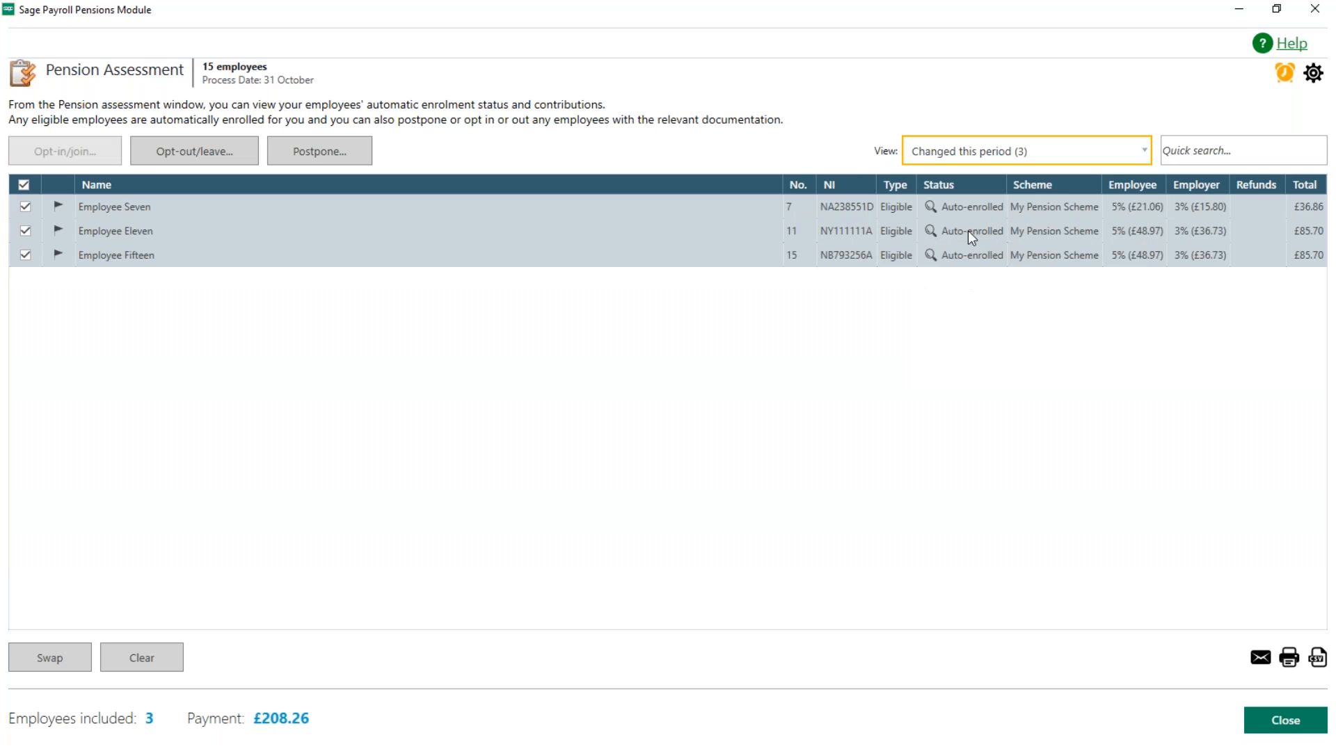
pyautogui.moveTo(59, 235)
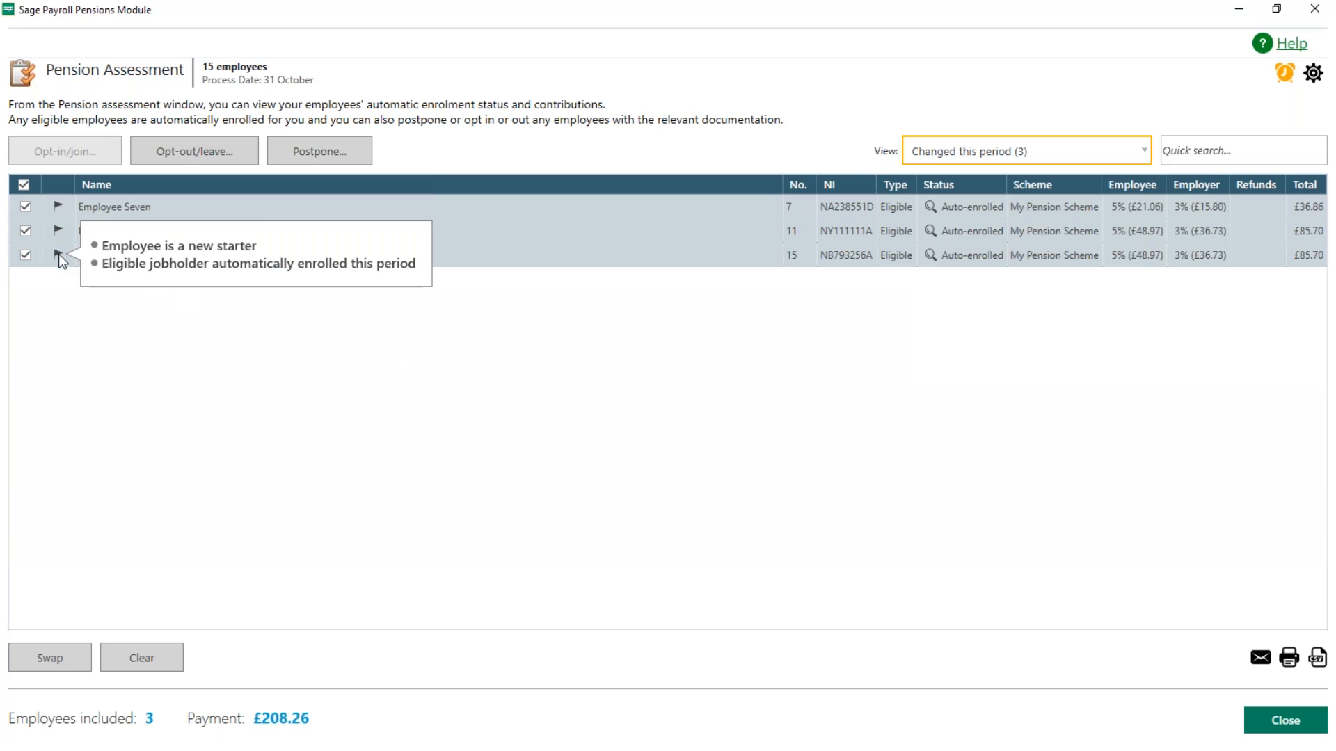
# Step: Filter the assessment list to opted-out employees, followed by eligible jobholders
pyautogui.click(1029, 147)
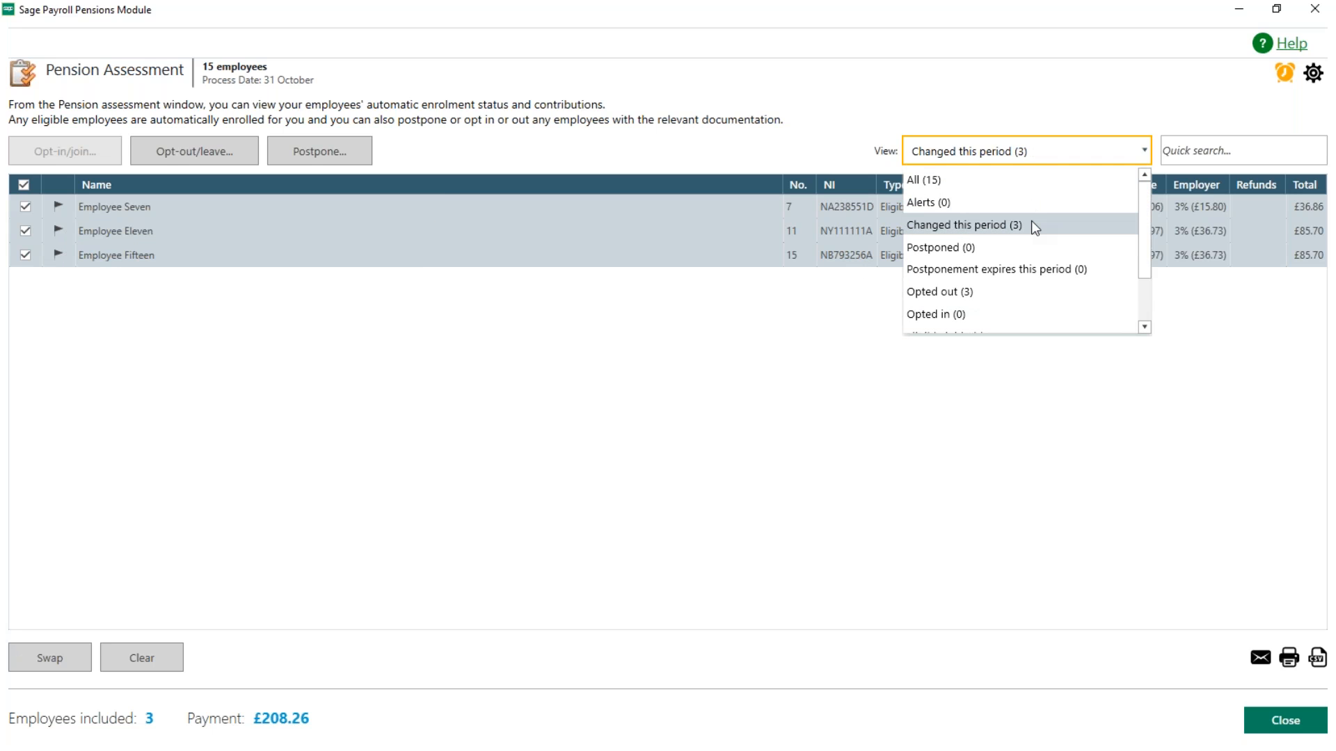
pyautogui.scroll(-1, 1031, 220)
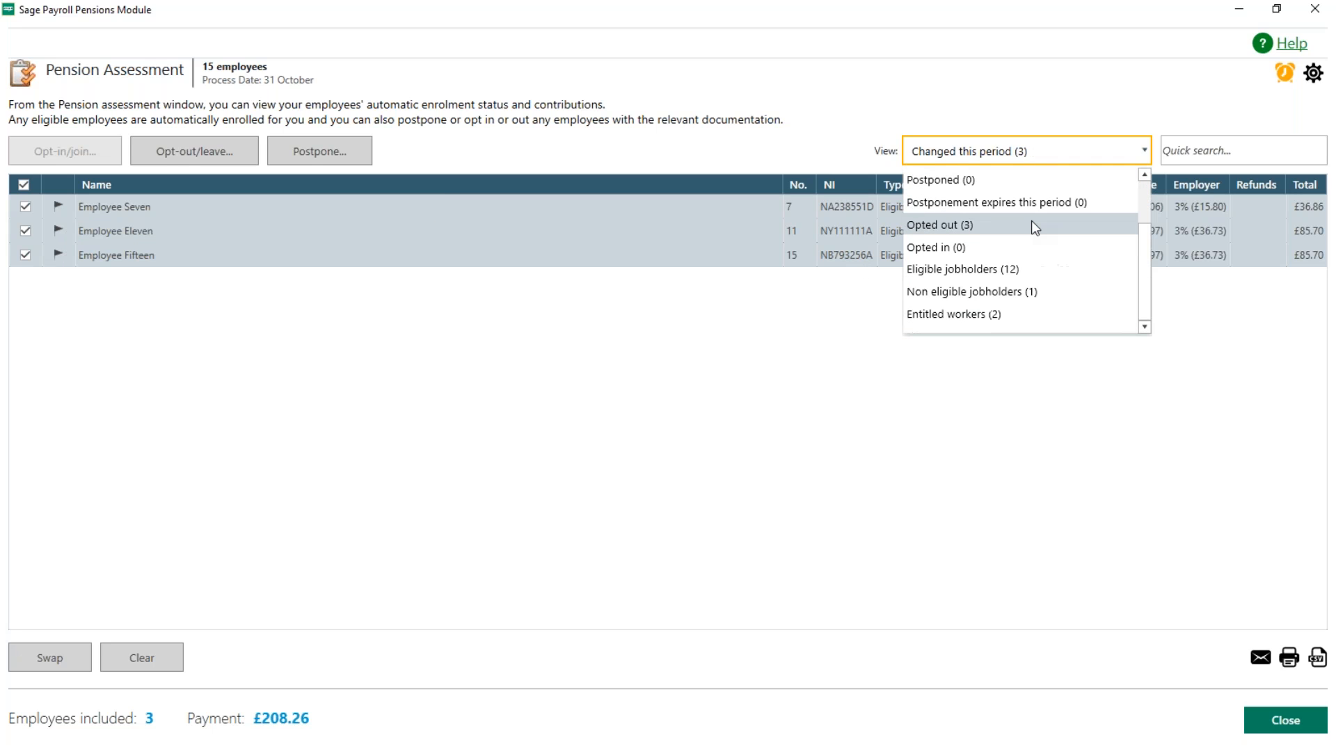
pyautogui.click(969, 231)
pyautogui.click(1040, 152)
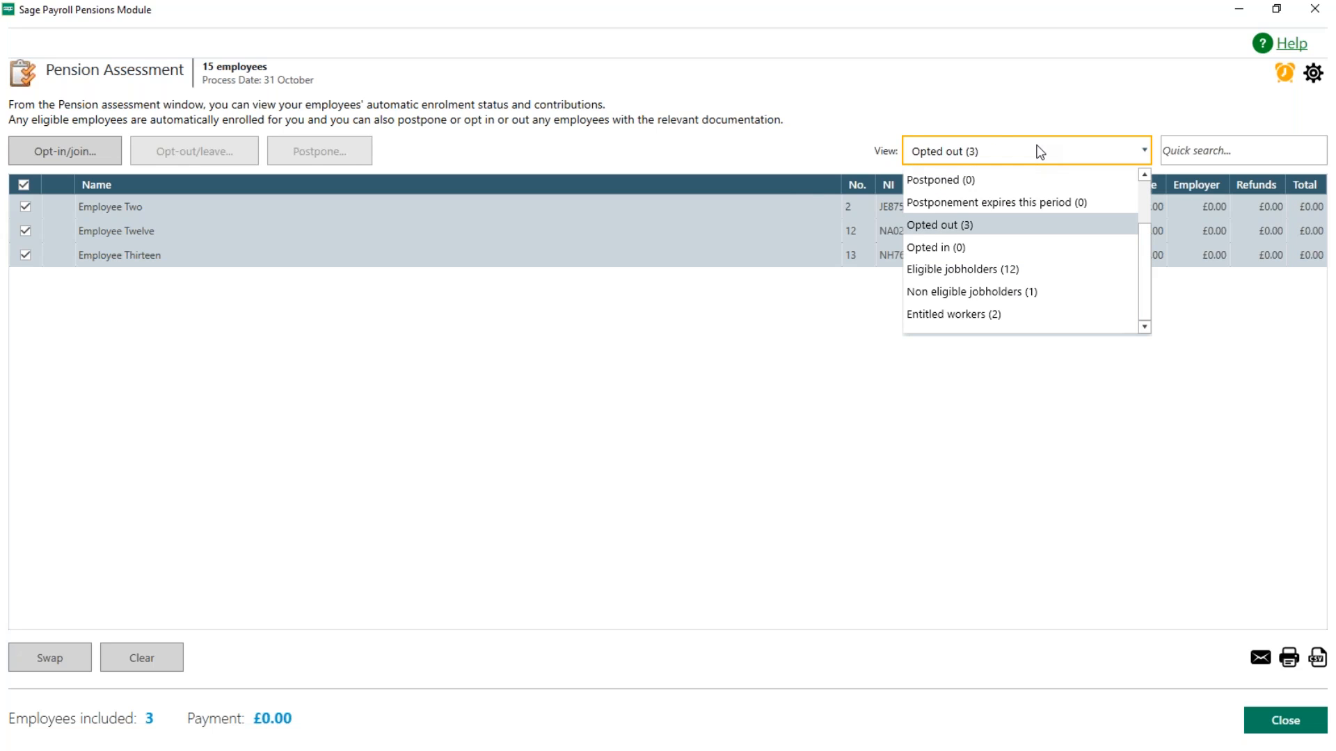
pyautogui.click(994, 275)
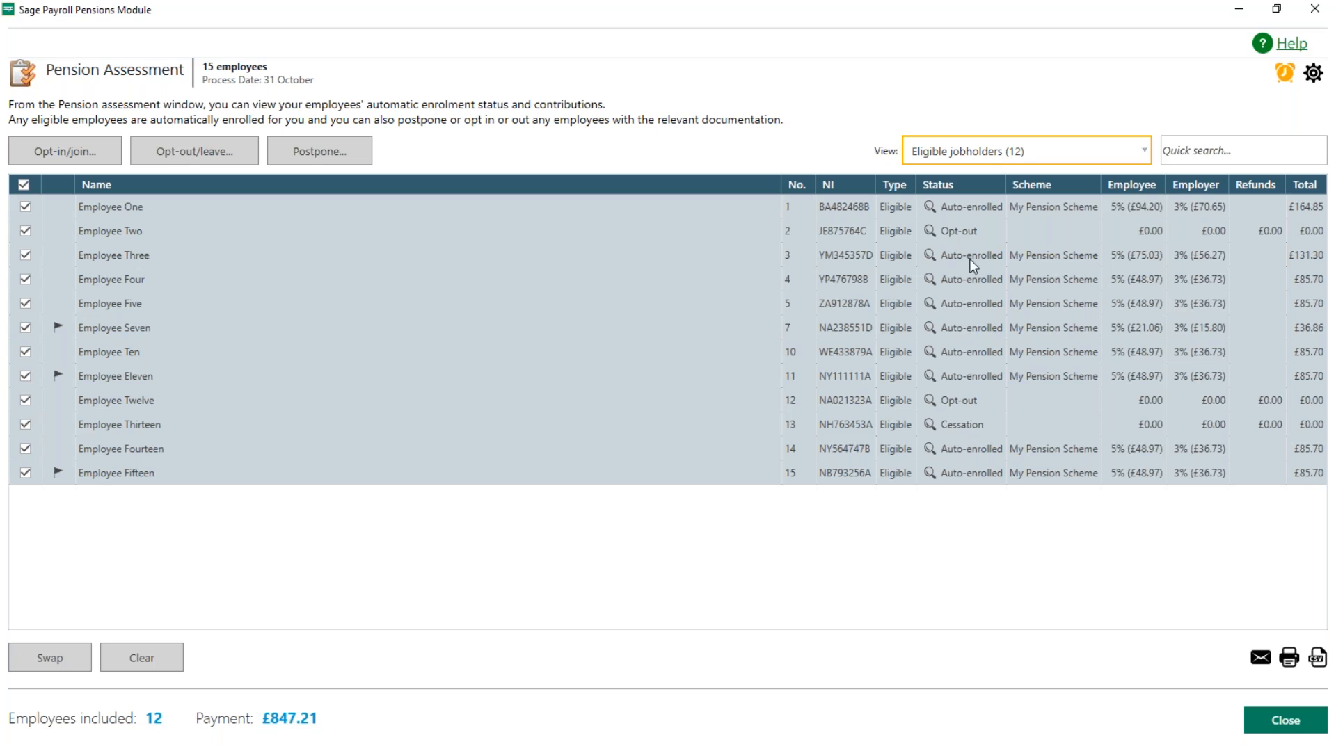
# Step: Set the assessment list's view back to all employees
pyautogui.click(1017, 151)
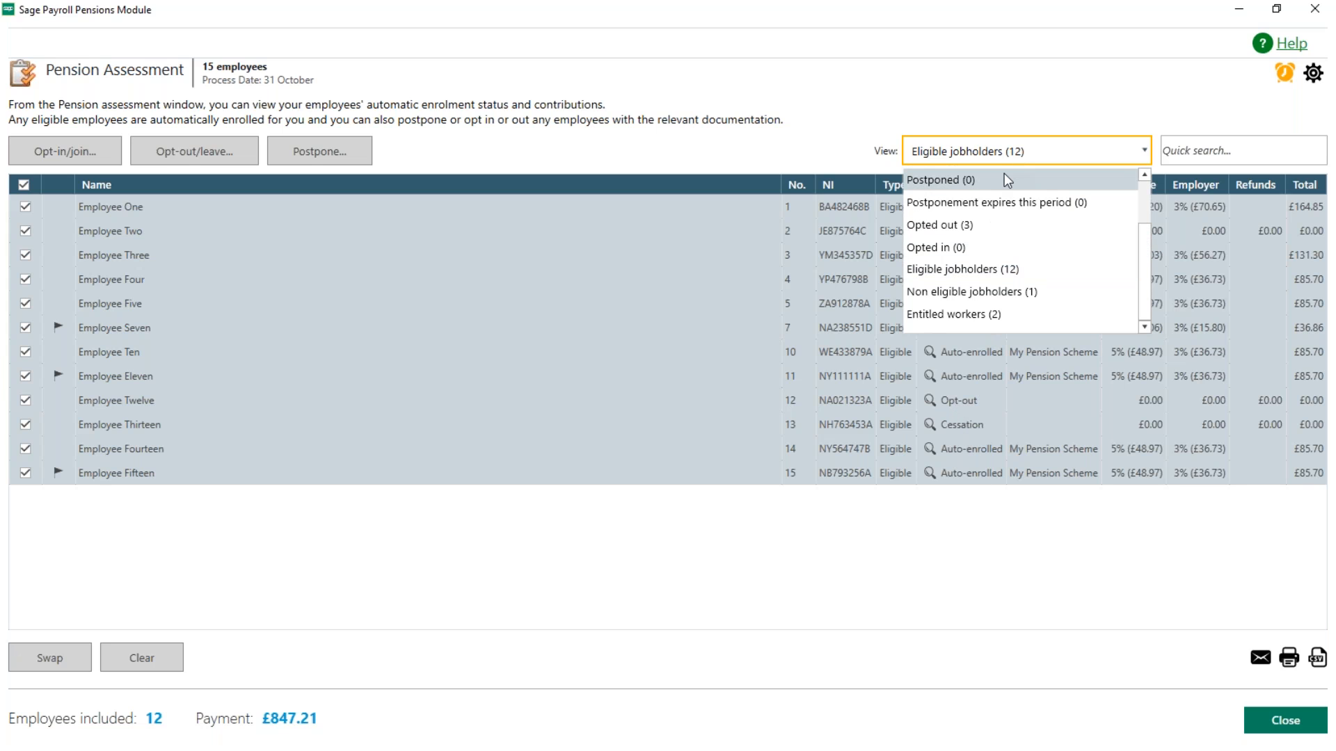
pyautogui.scroll(1, 1004, 173)
pyautogui.click(1001, 183)
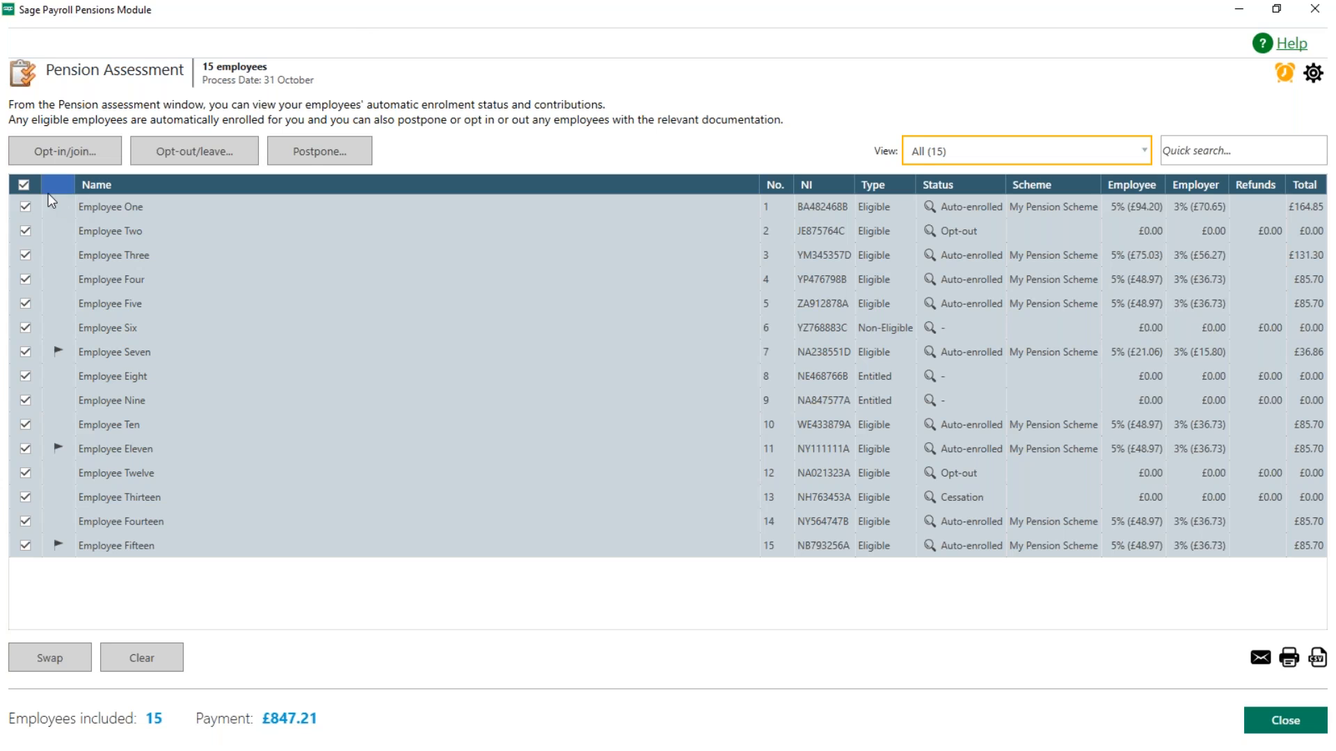
# Step: Opt only Employee Six into My Pension Scheme with a request received date of 09/10/2023, and check the employee's status details
pyautogui.click(25, 185)
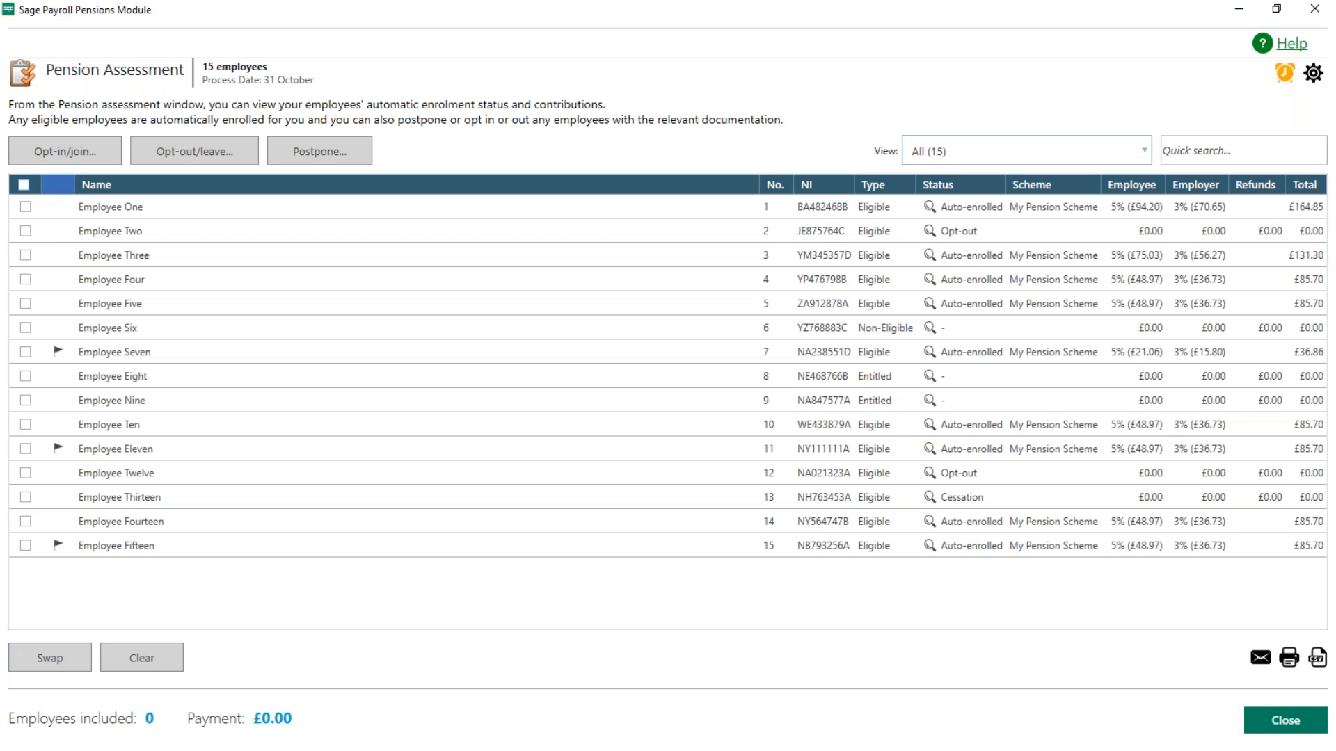
pyautogui.click(25, 328)
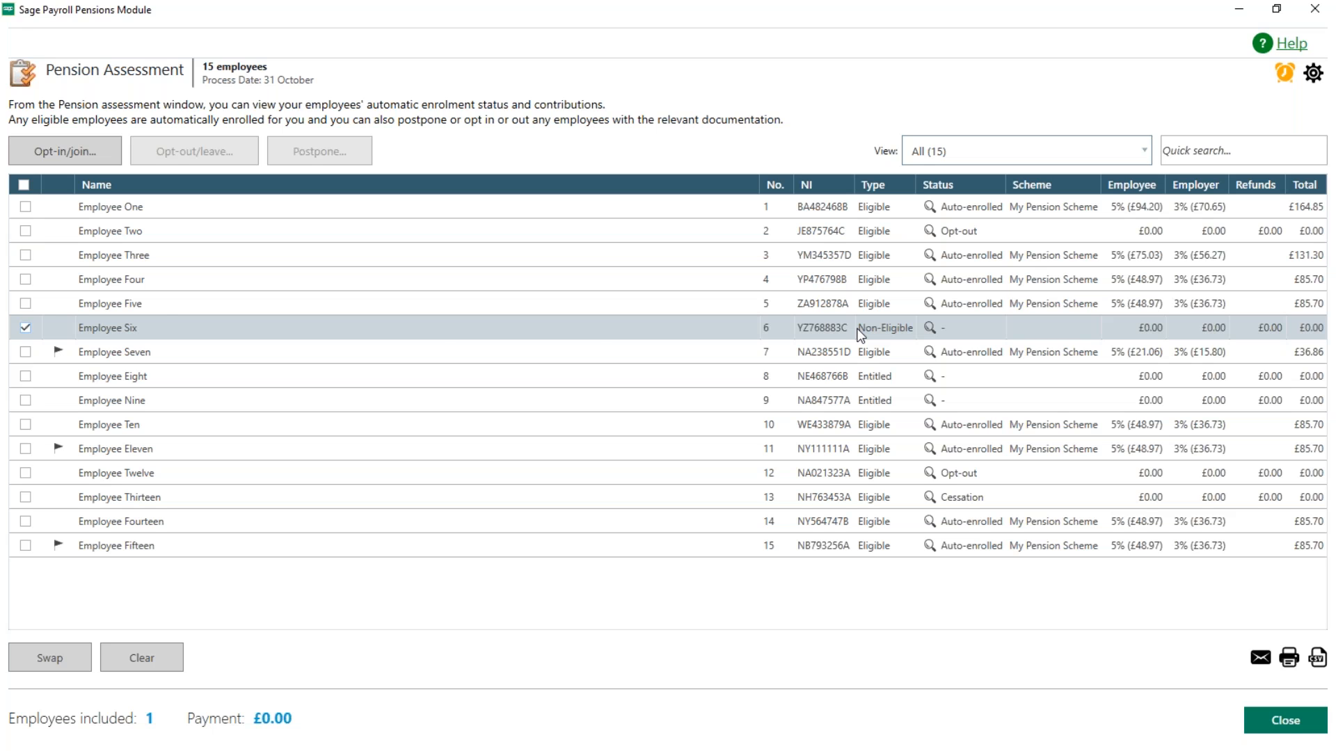
pyautogui.click(83, 158)
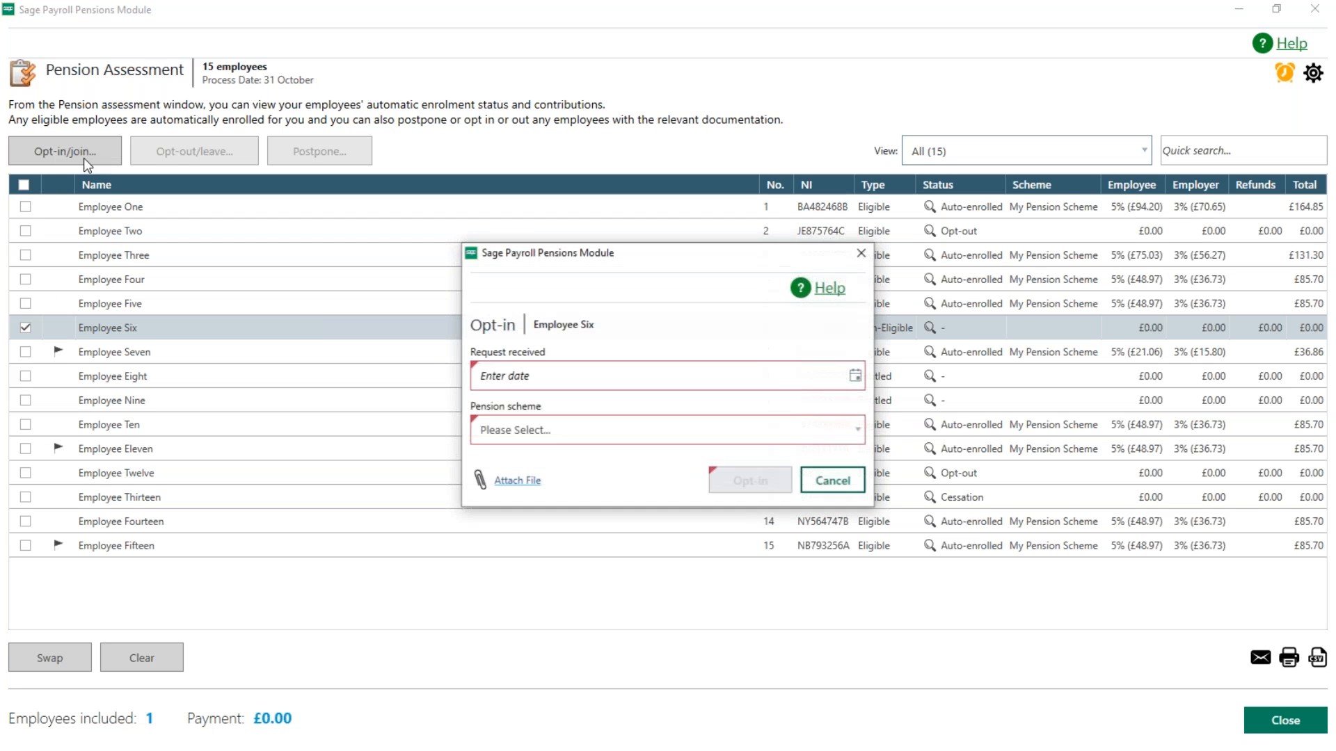
pyautogui.click(858, 381)
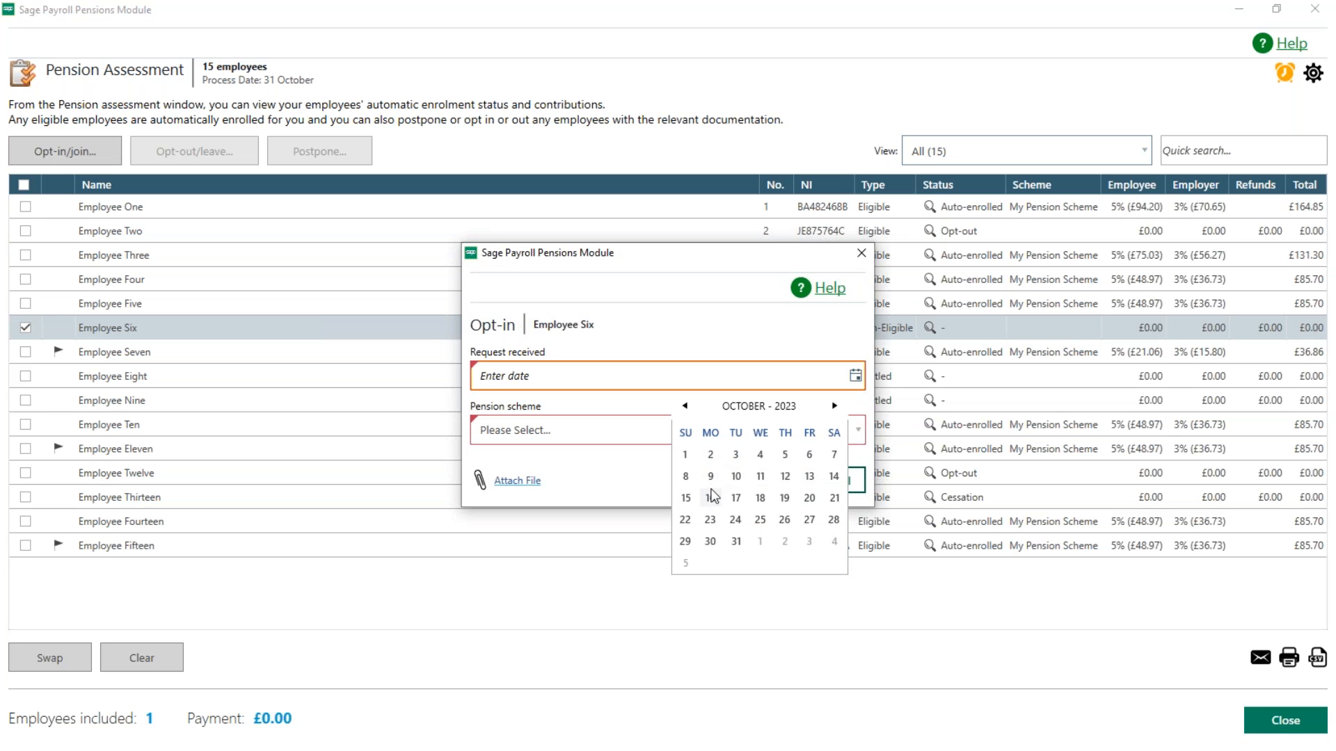
pyautogui.click(712, 476)
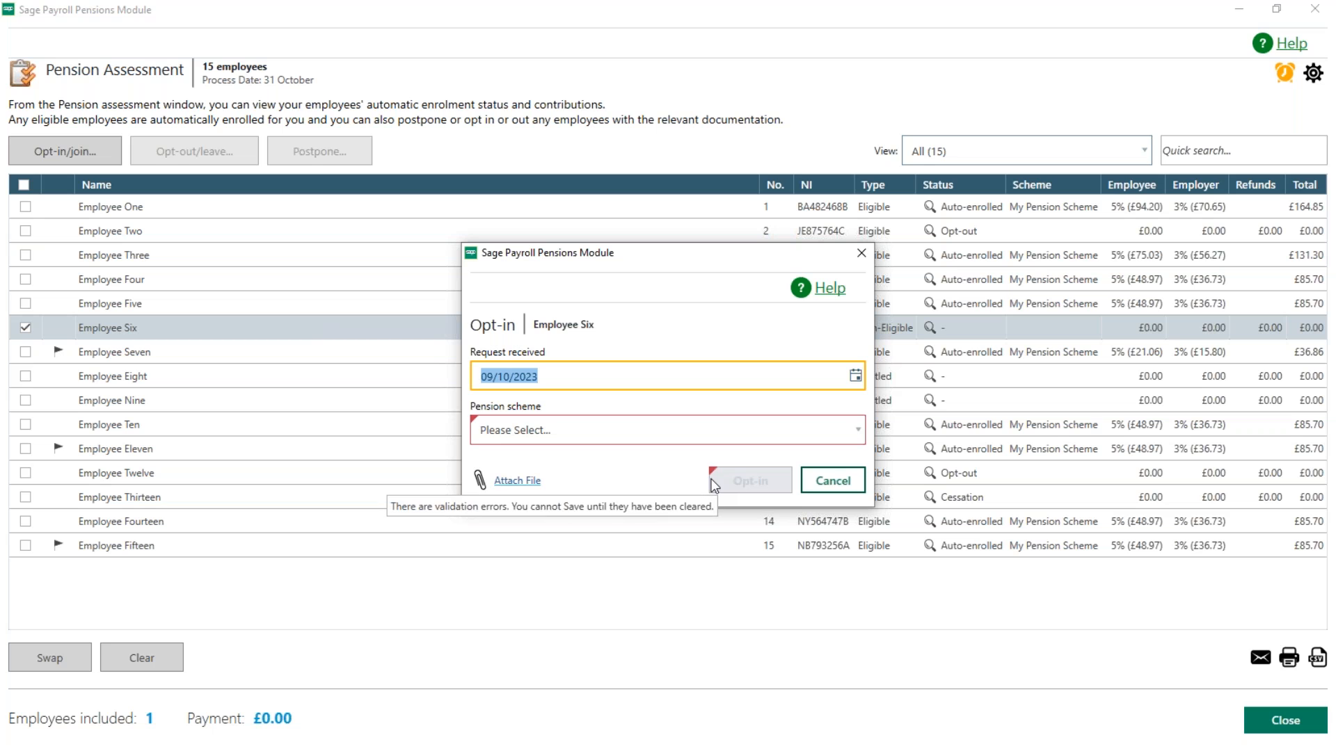
pyautogui.click(603, 440)
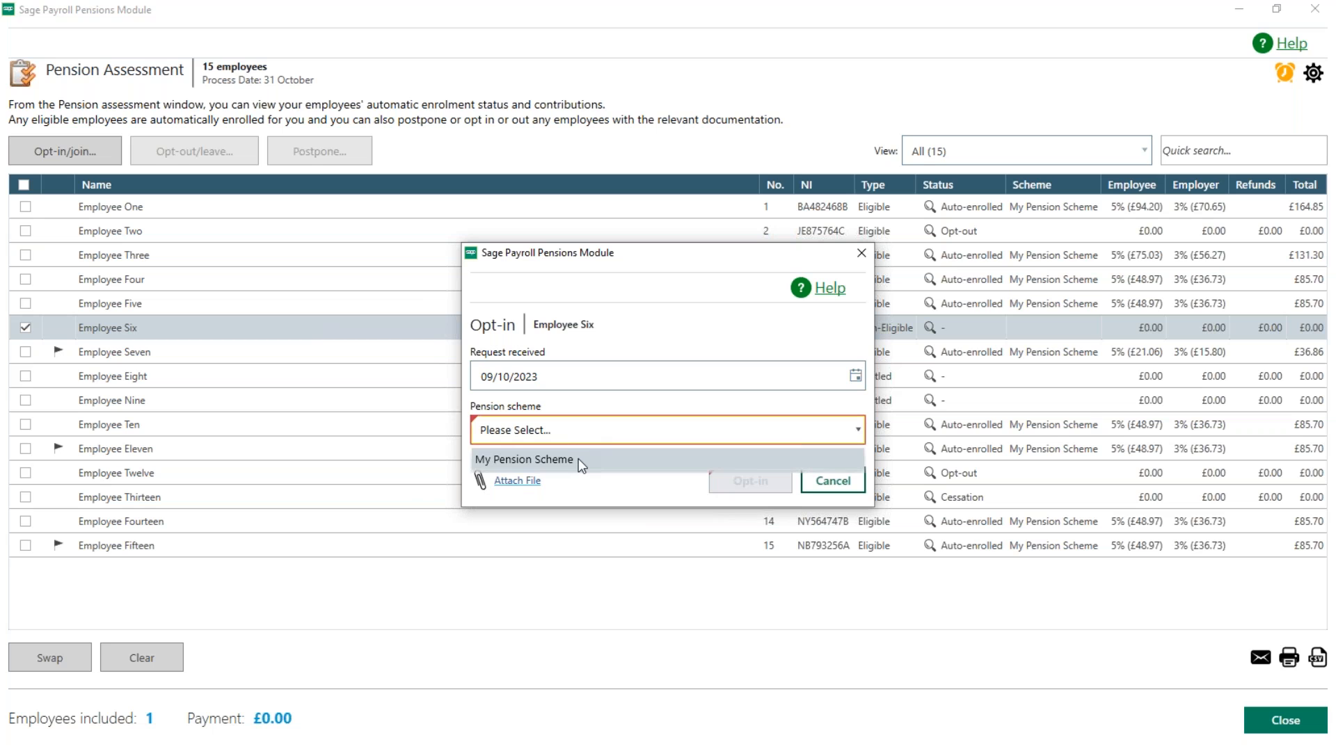
pyautogui.click(580, 462)
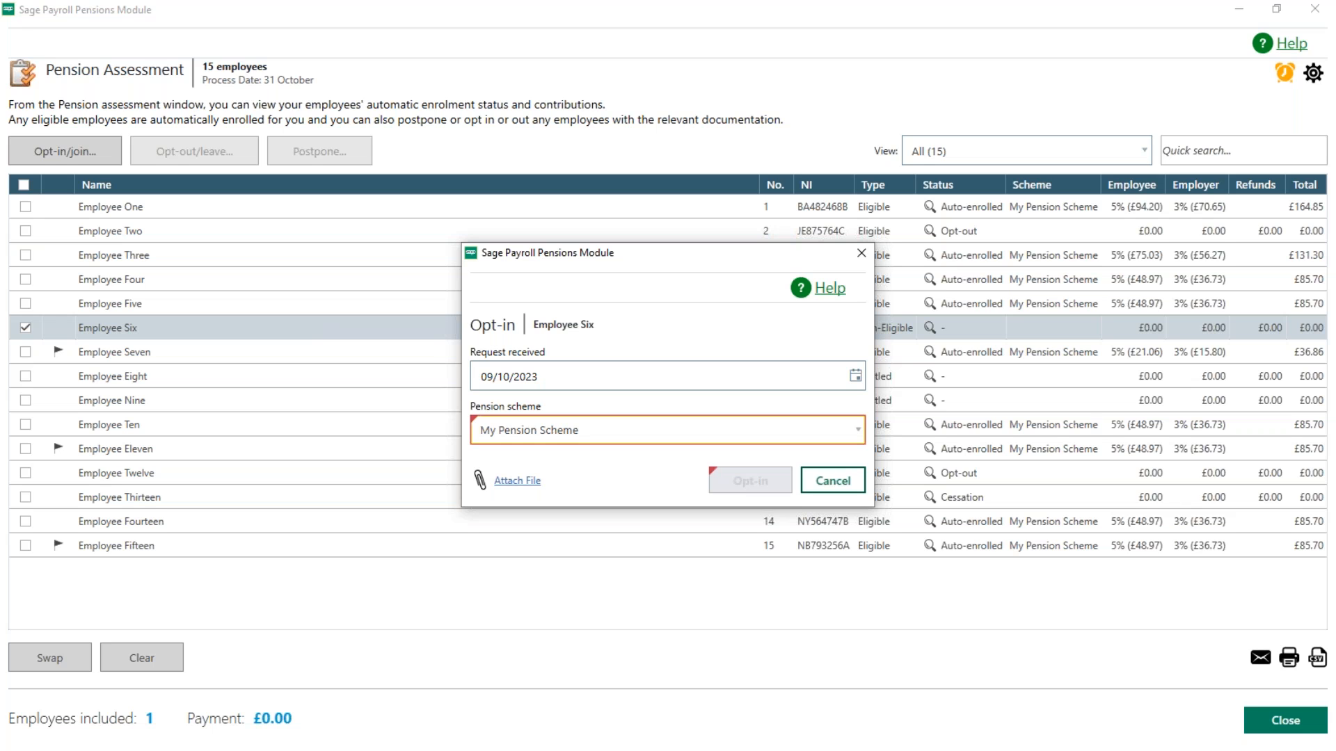
pyautogui.click(604, 383)
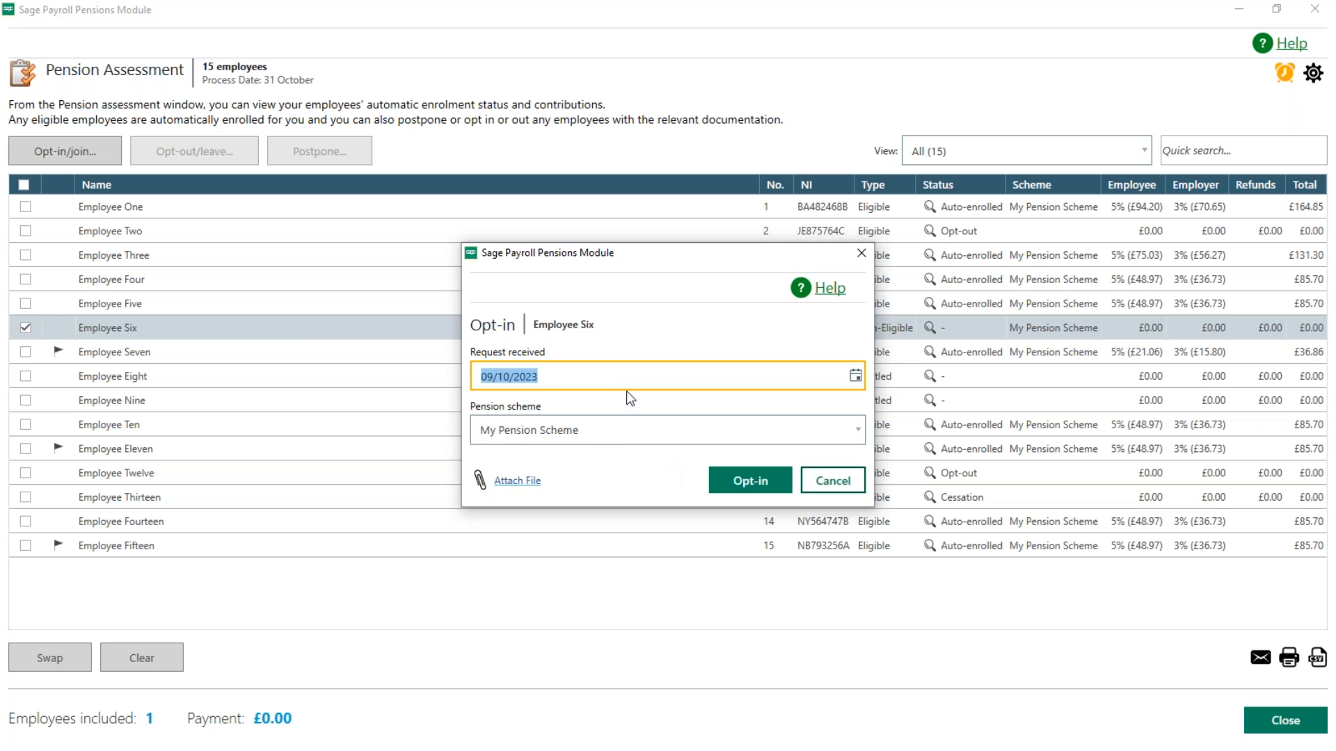
pyautogui.click(755, 489)
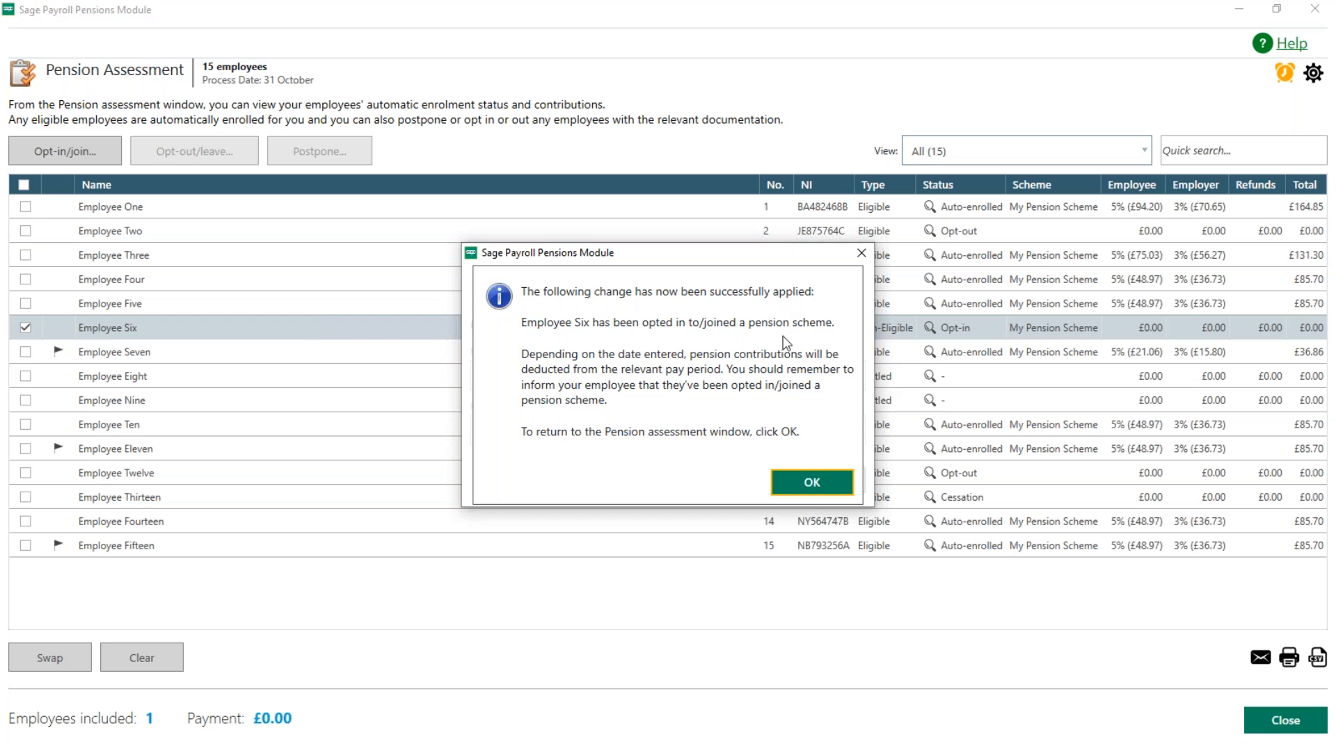
pyautogui.click(826, 494)
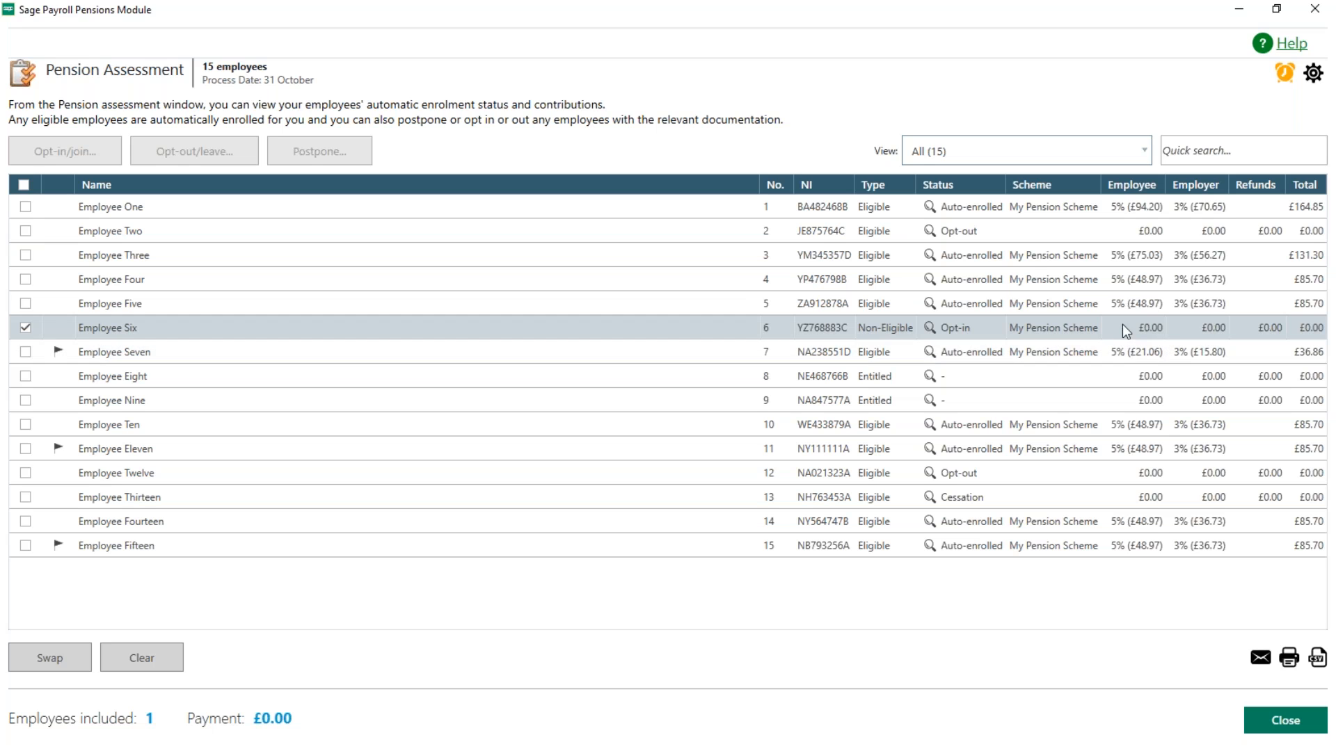
# Step: Opt only Employee Fourteen out of the pension scheme, with request received date 09/10/2023 and the first month's contributions refunded
pyautogui.moveTo(933, 329)
pyautogui.click(28, 326)
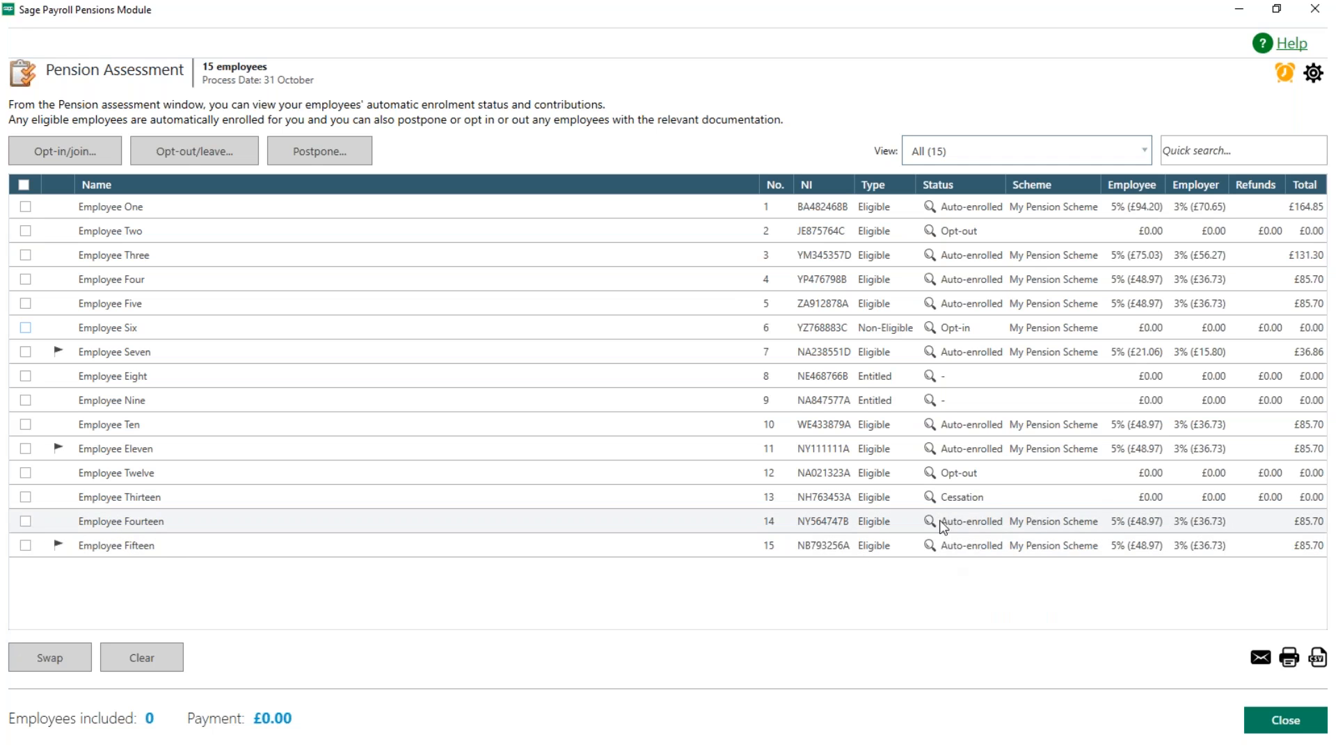
pyautogui.moveTo(935, 523)
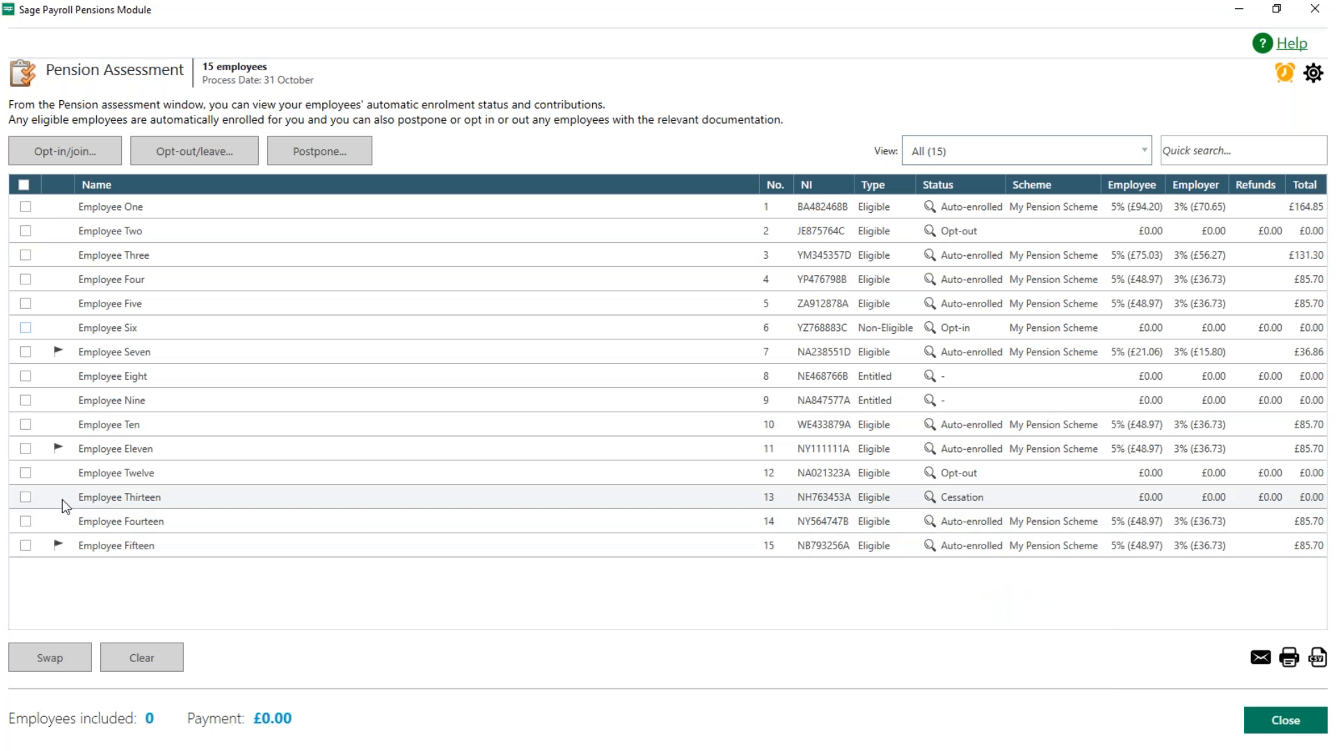
pyautogui.click(26, 522)
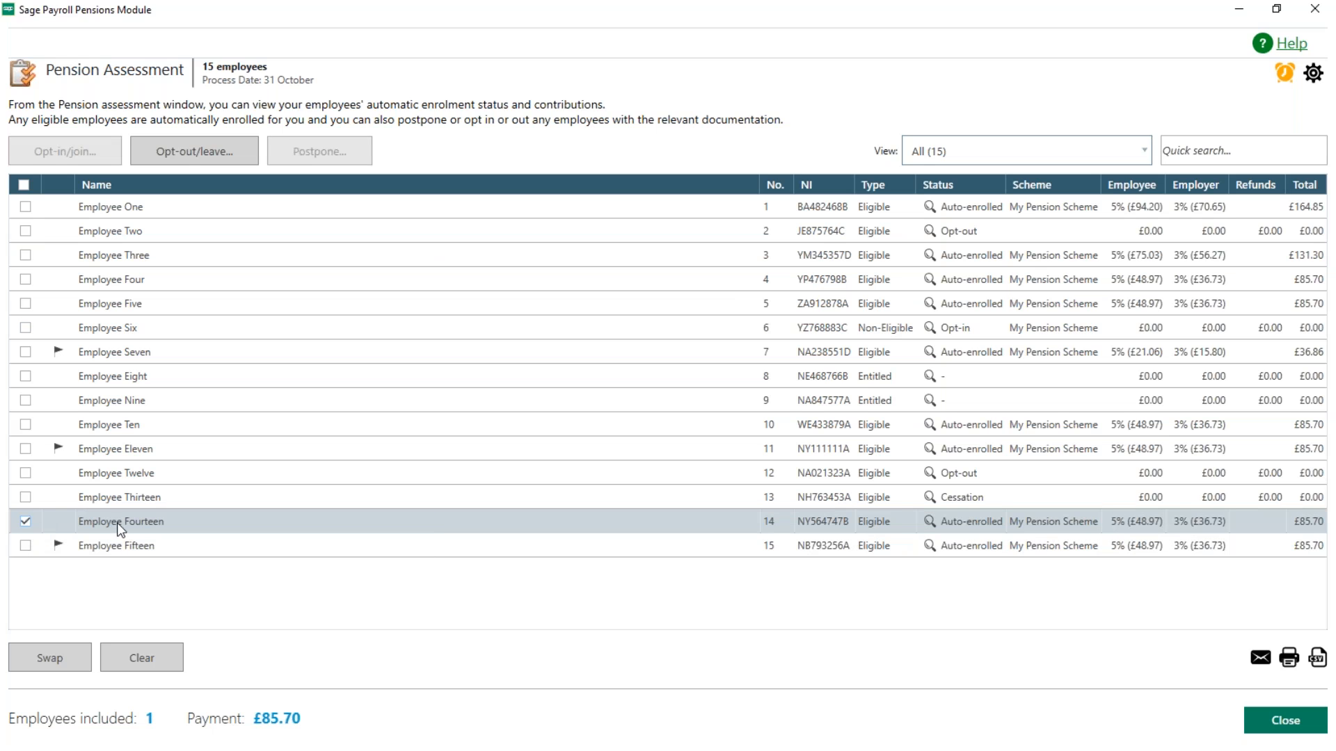
pyautogui.click(201, 161)
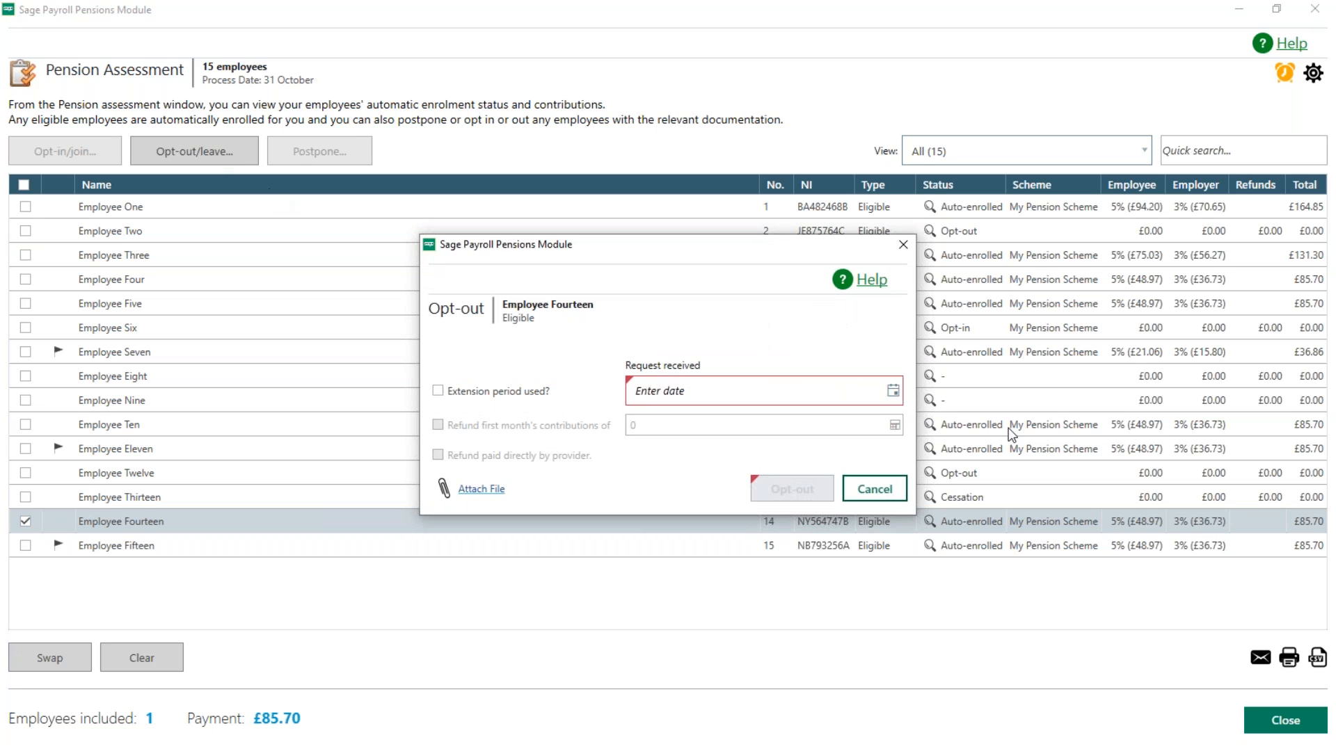
pyautogui.click(893, 391)
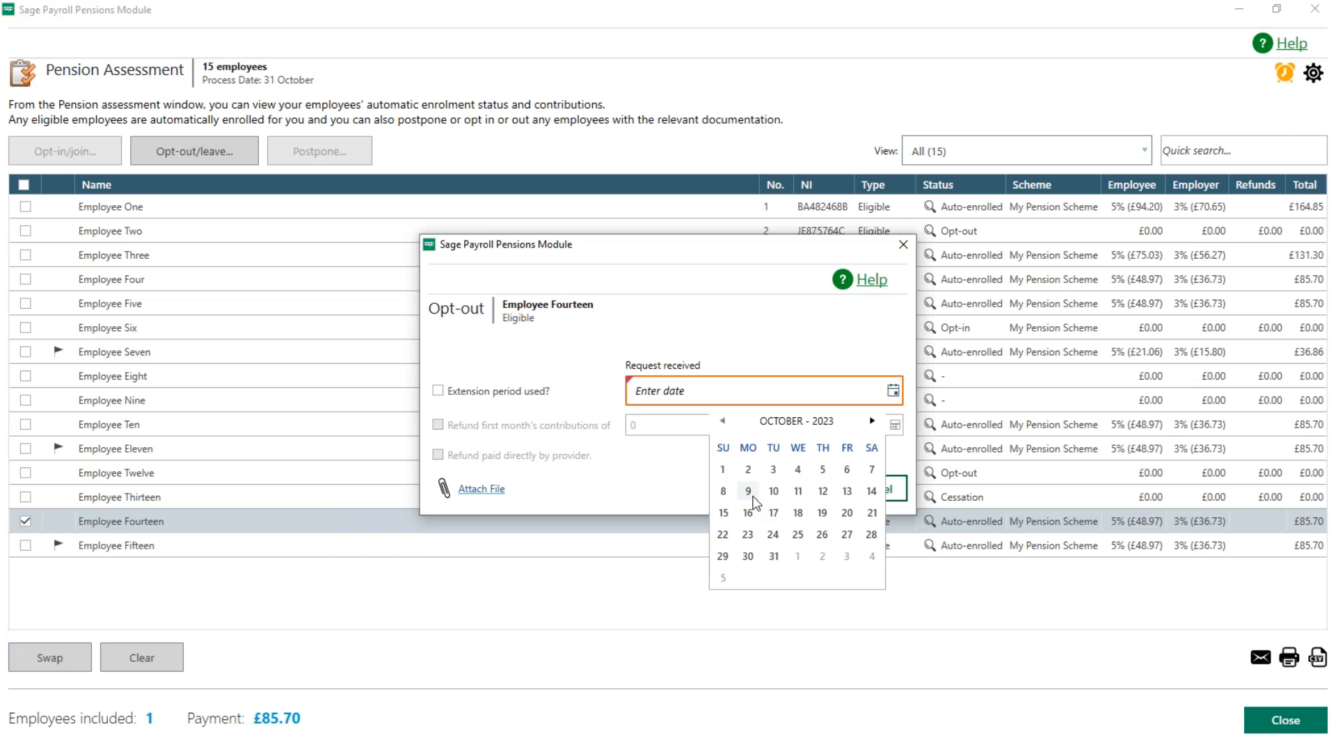
pyautogui.click(752, 496)
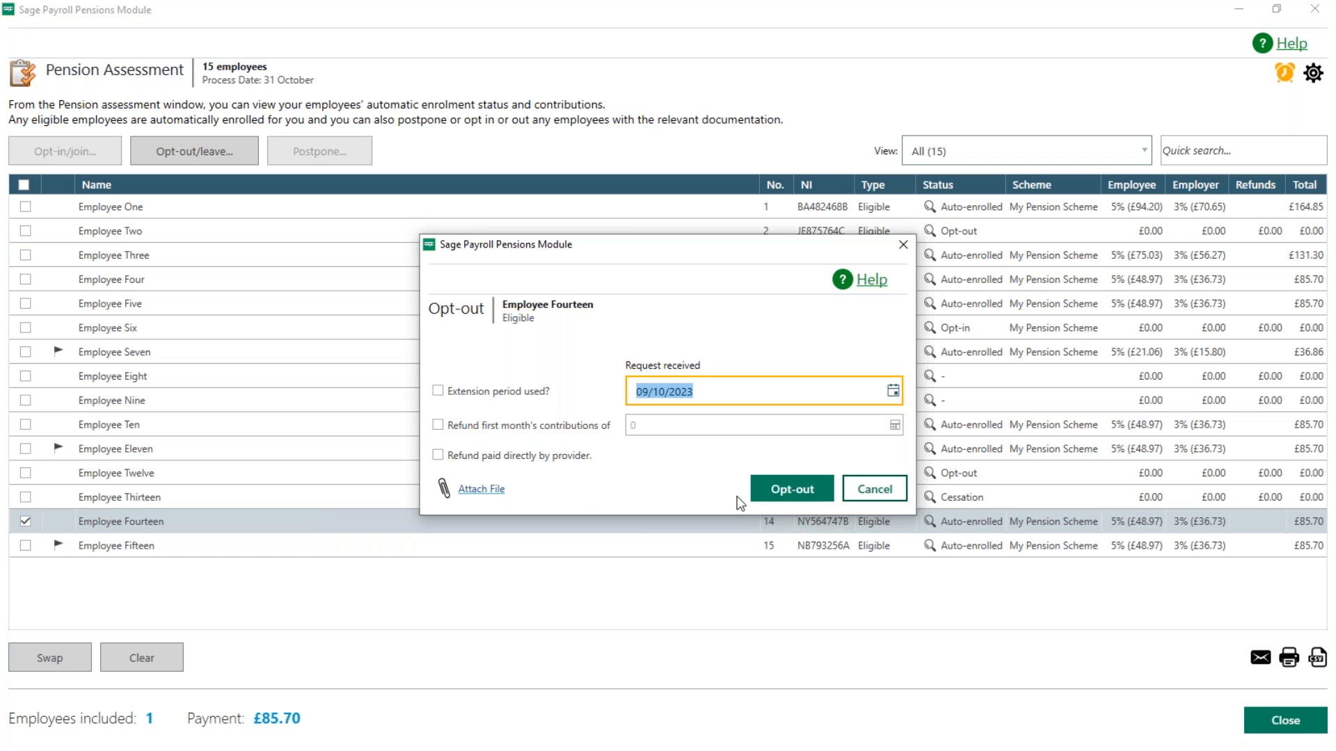
pyautogui.click(438, 425)
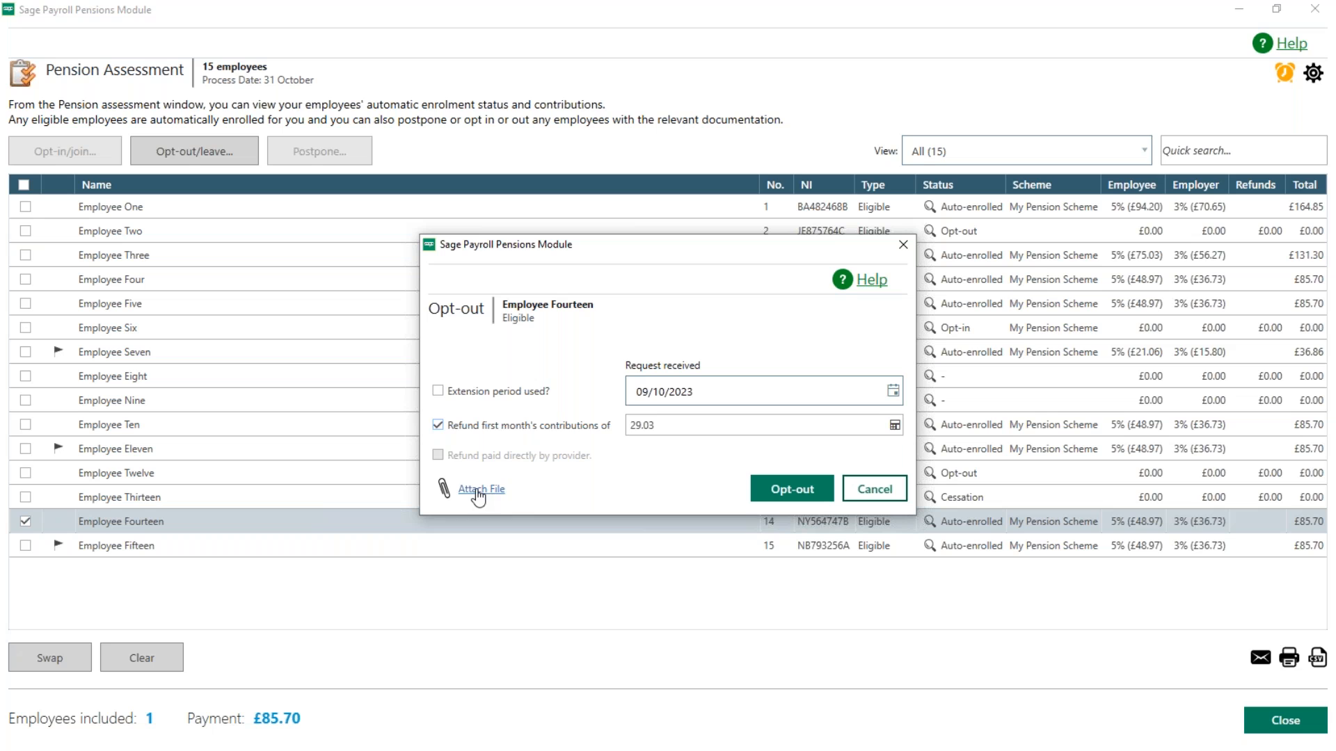
pyautogui.click(777, 494)
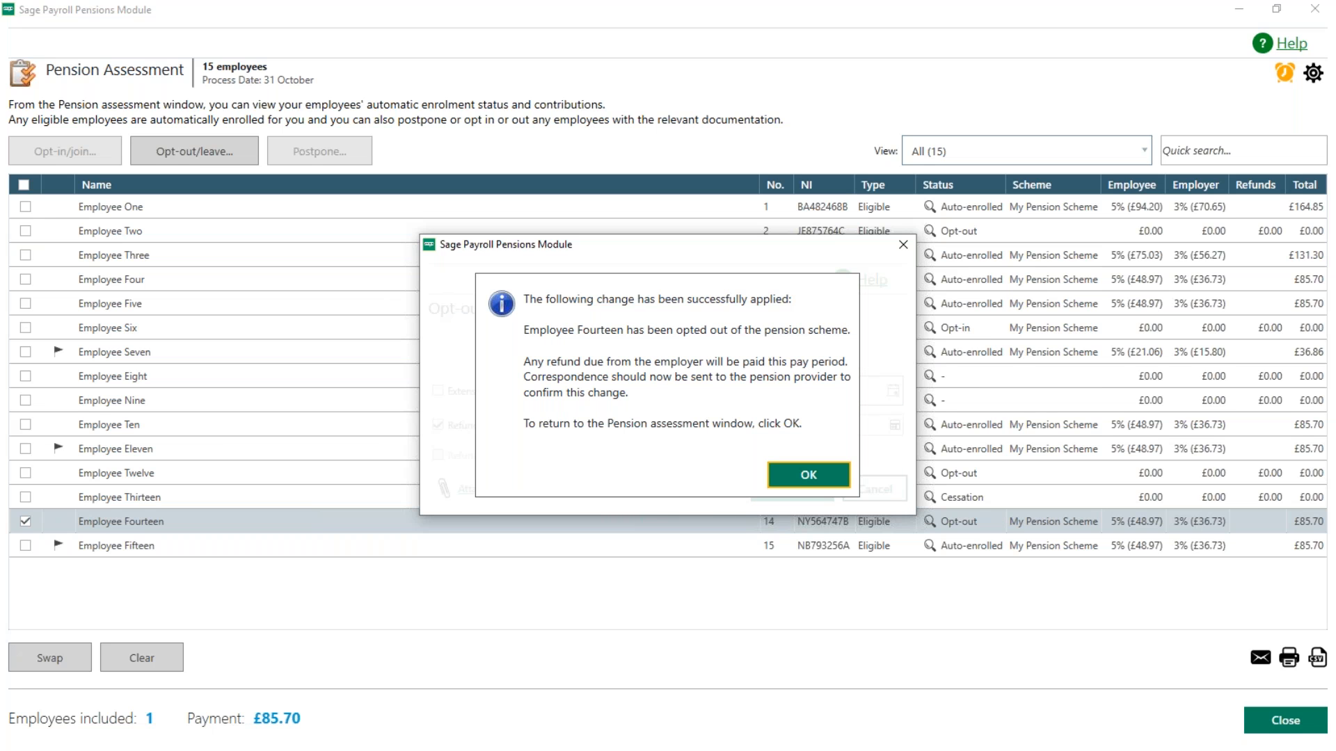
pyautogui.click(807, 477)
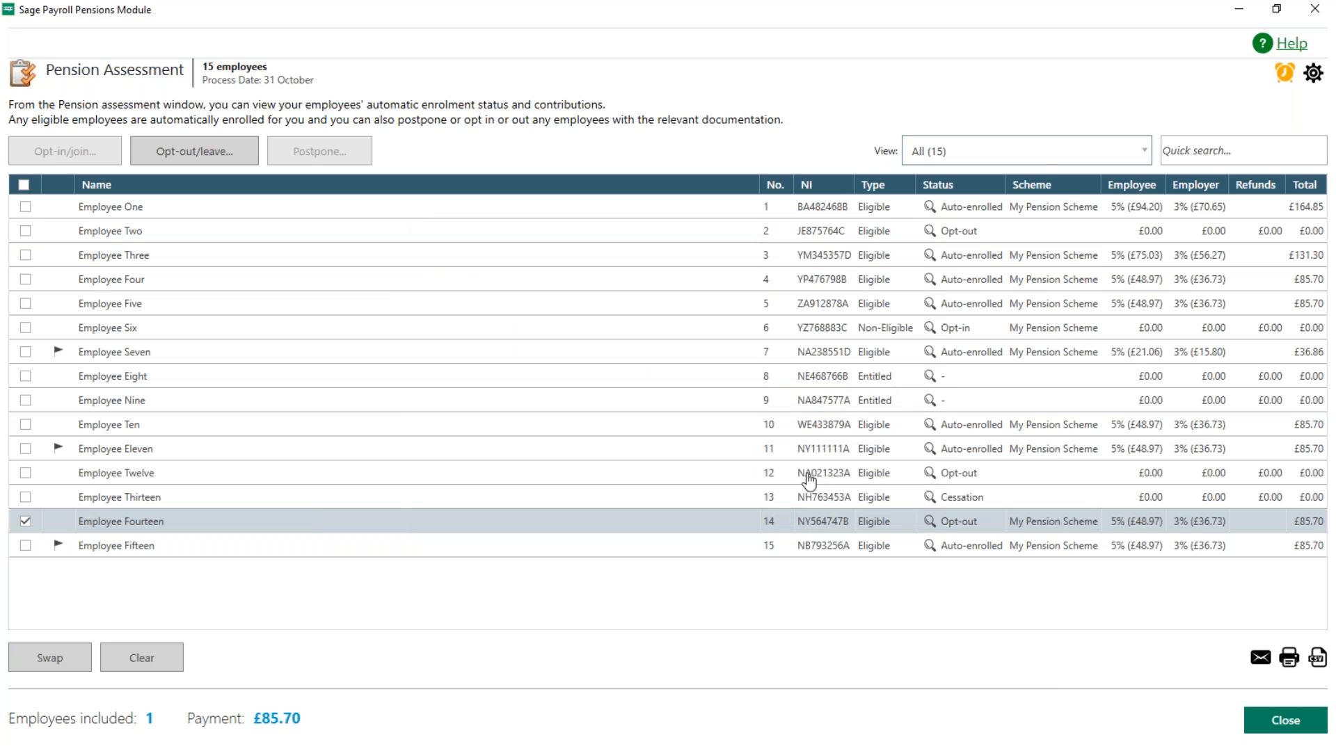
pyautogui.moveTo(930, 522)
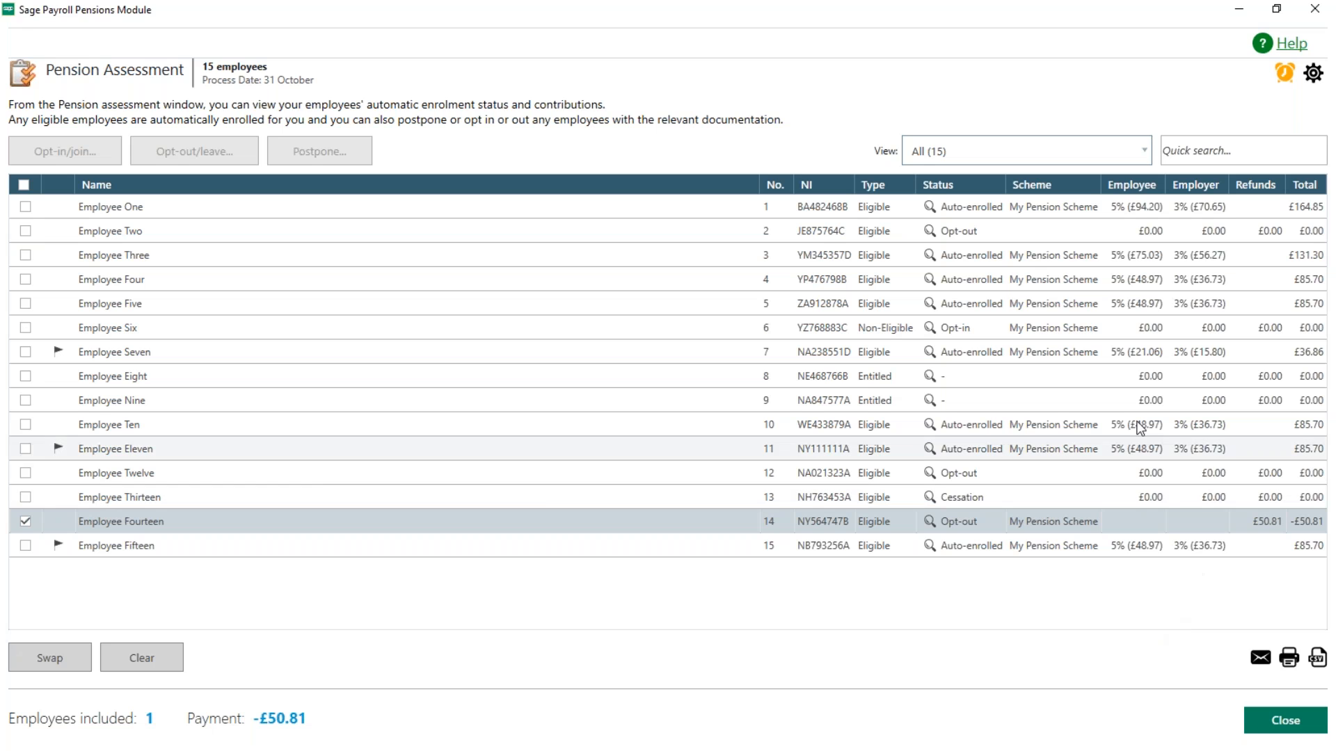
pyautogui.click(26, 521)
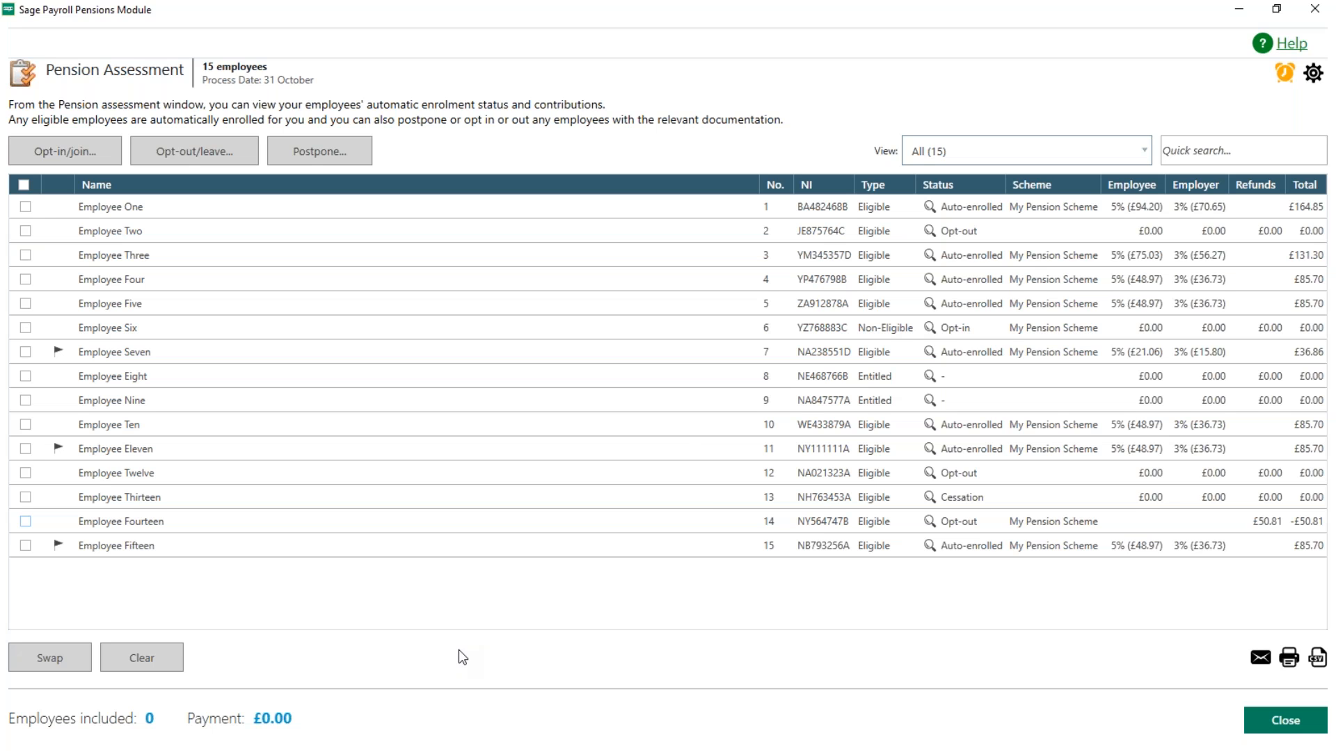
# Step: Postpone only Employee Fifteen's automatic enrolment to 06/01/2024 and clear the employee's selection
pyautogui.moveTo(66, 358)
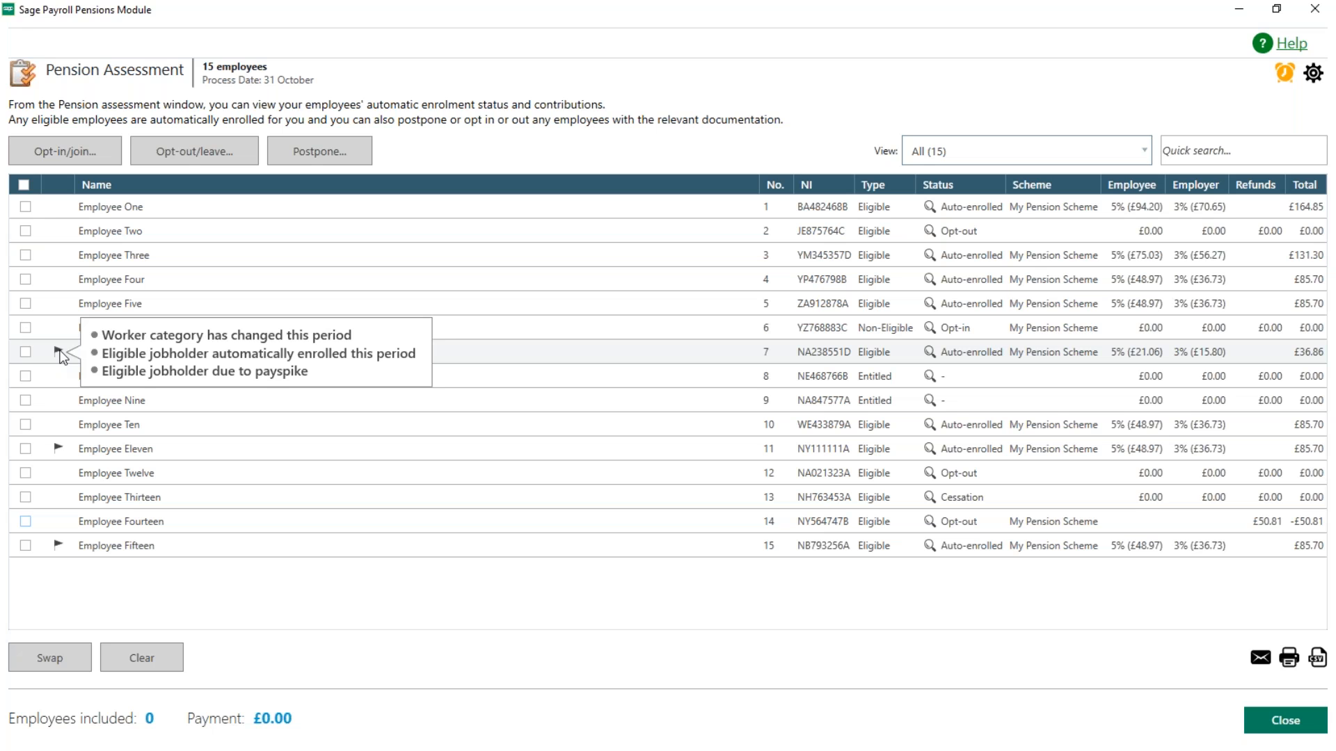
pyautogui.moveTo(53, 446)
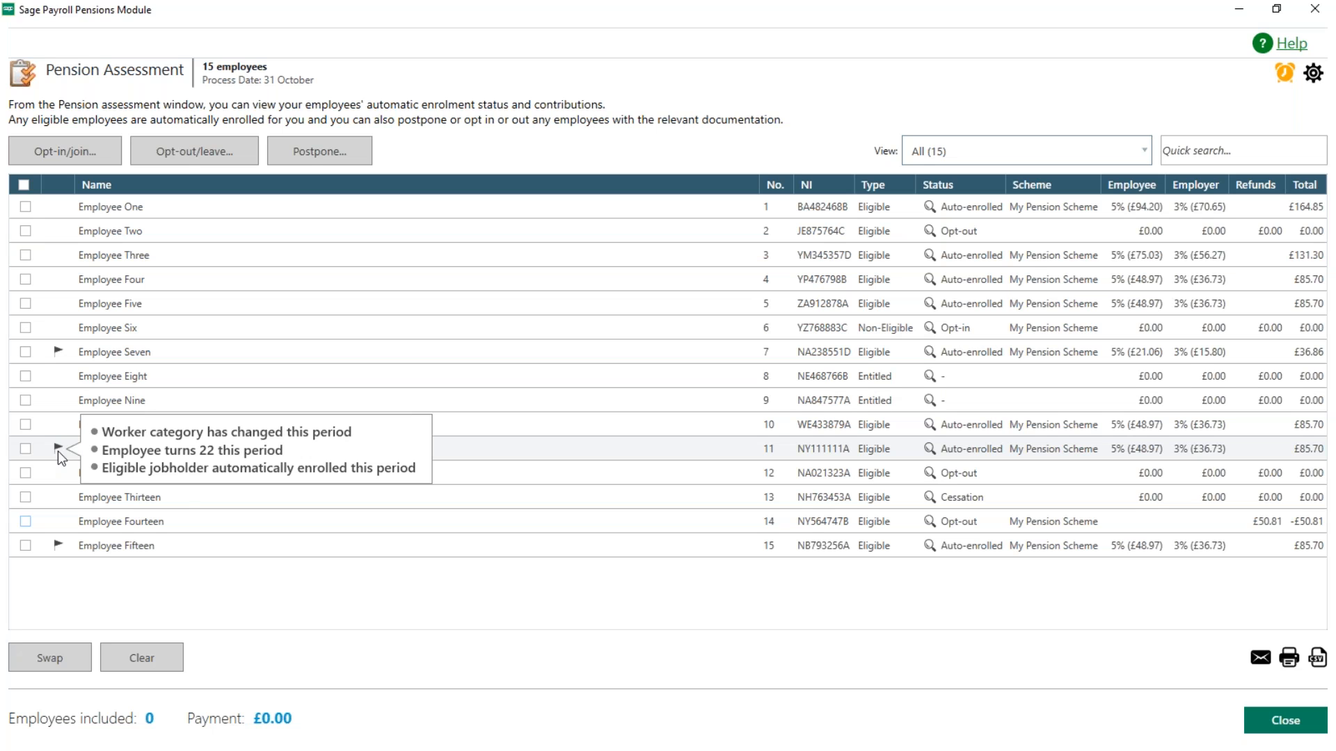
pyautogui.moveTo(60, 550)
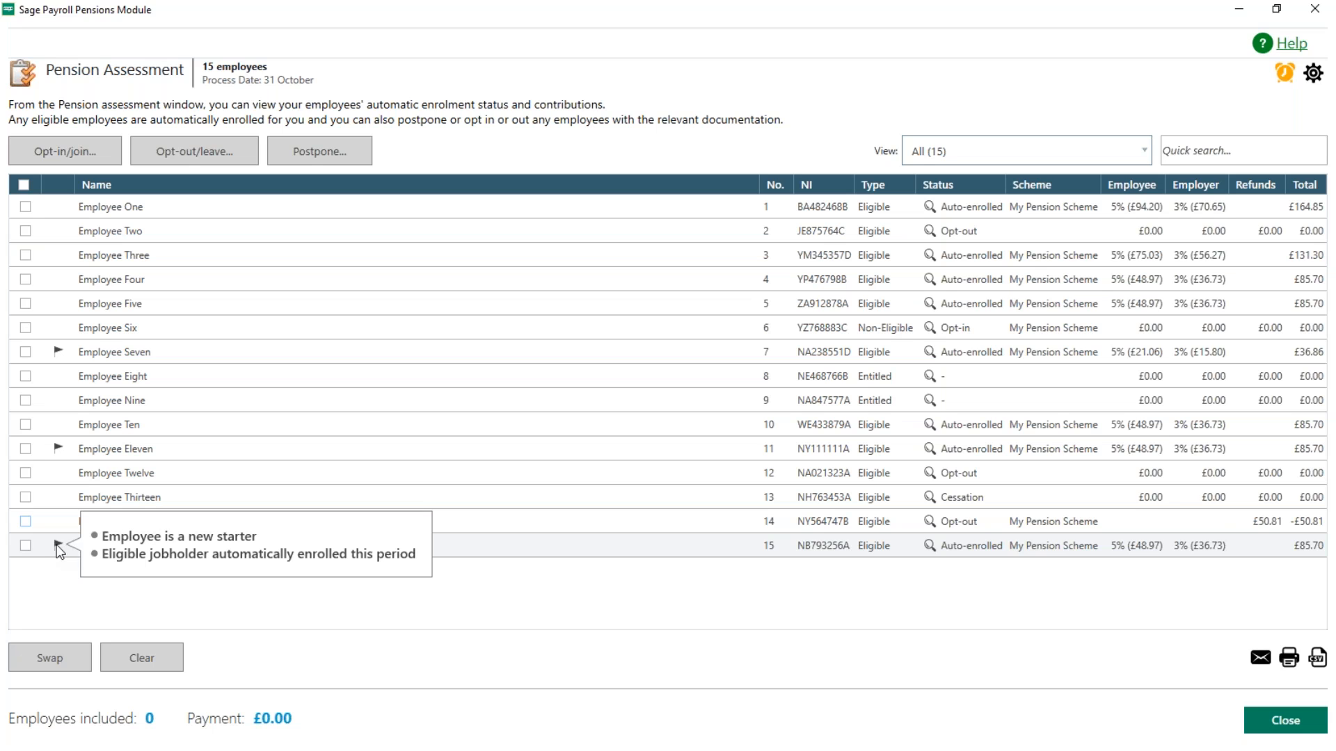
pyautogui.click(25, 547)
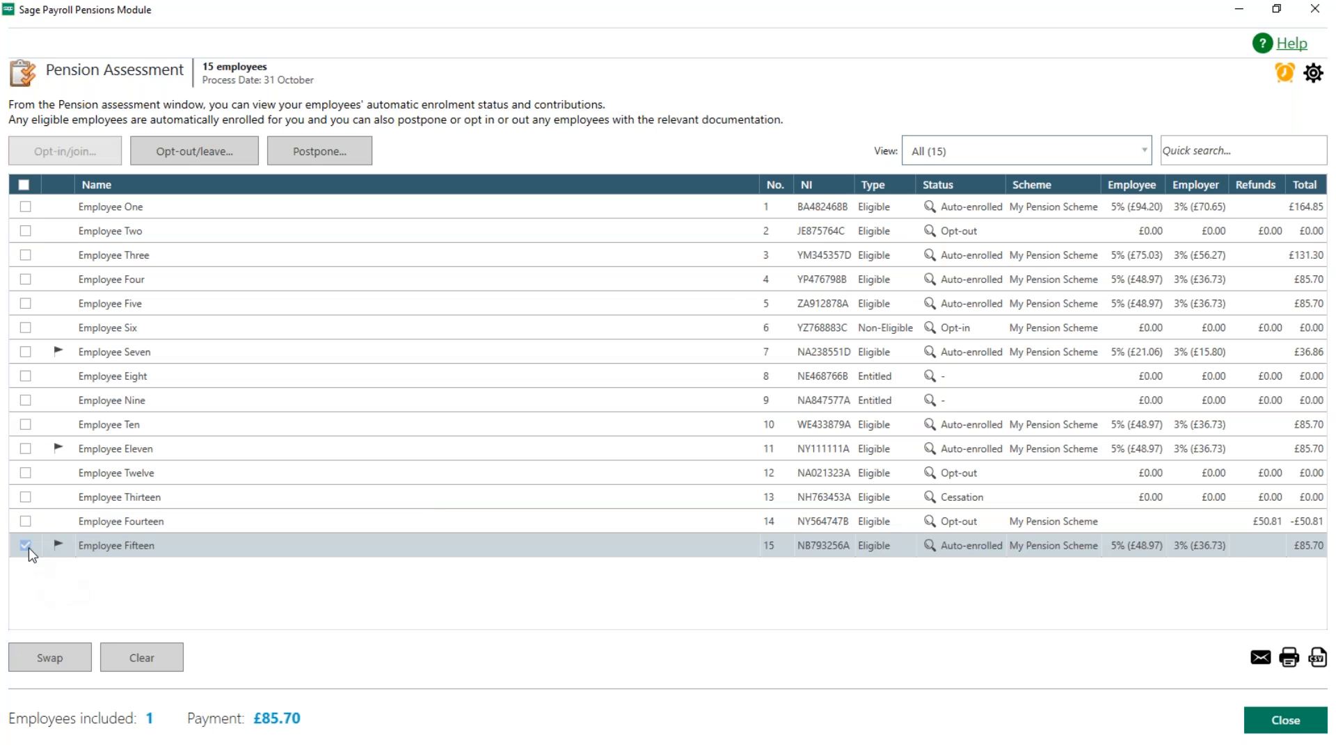
pyautogui.click(315, 150)
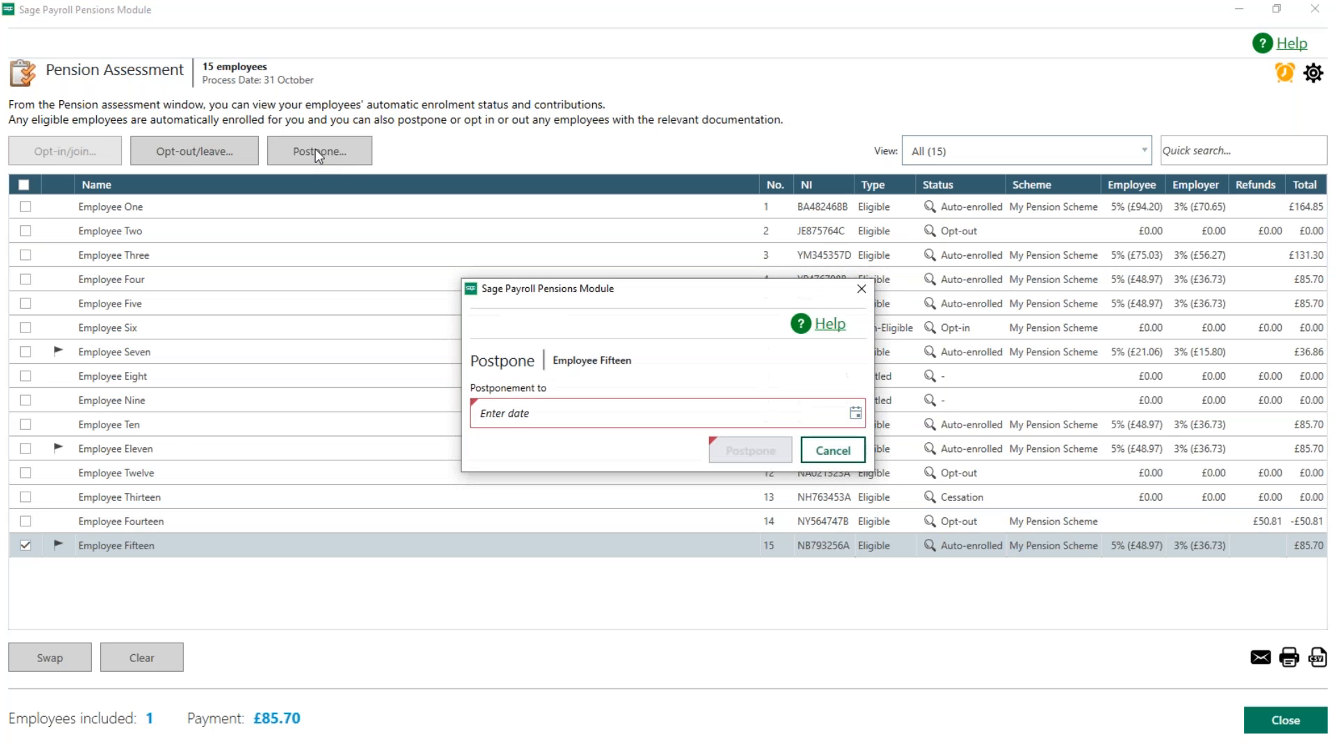
pyautogui.click(859, 415)
pyautogui.click(839, 439)
pyautogui.click(839, 440)
pyautogui.click(839, 440)
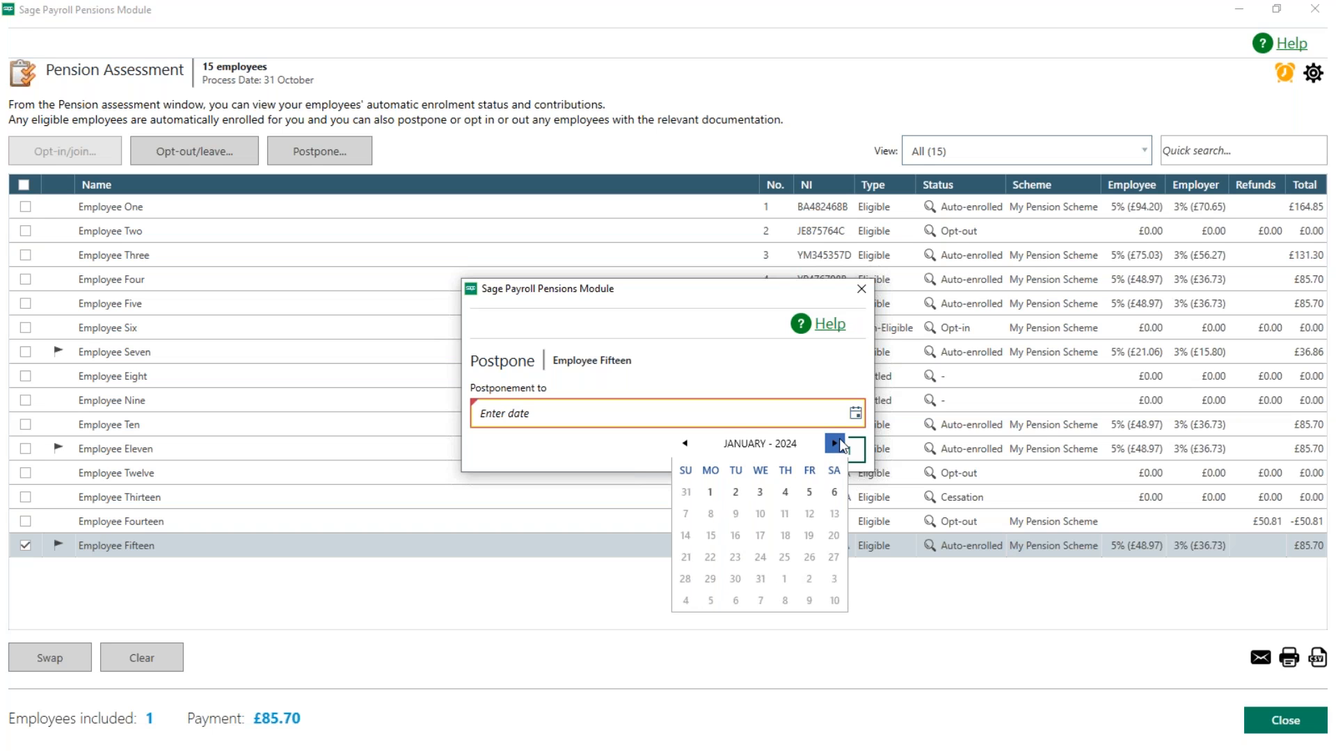
pyautogui.click(835, 493)
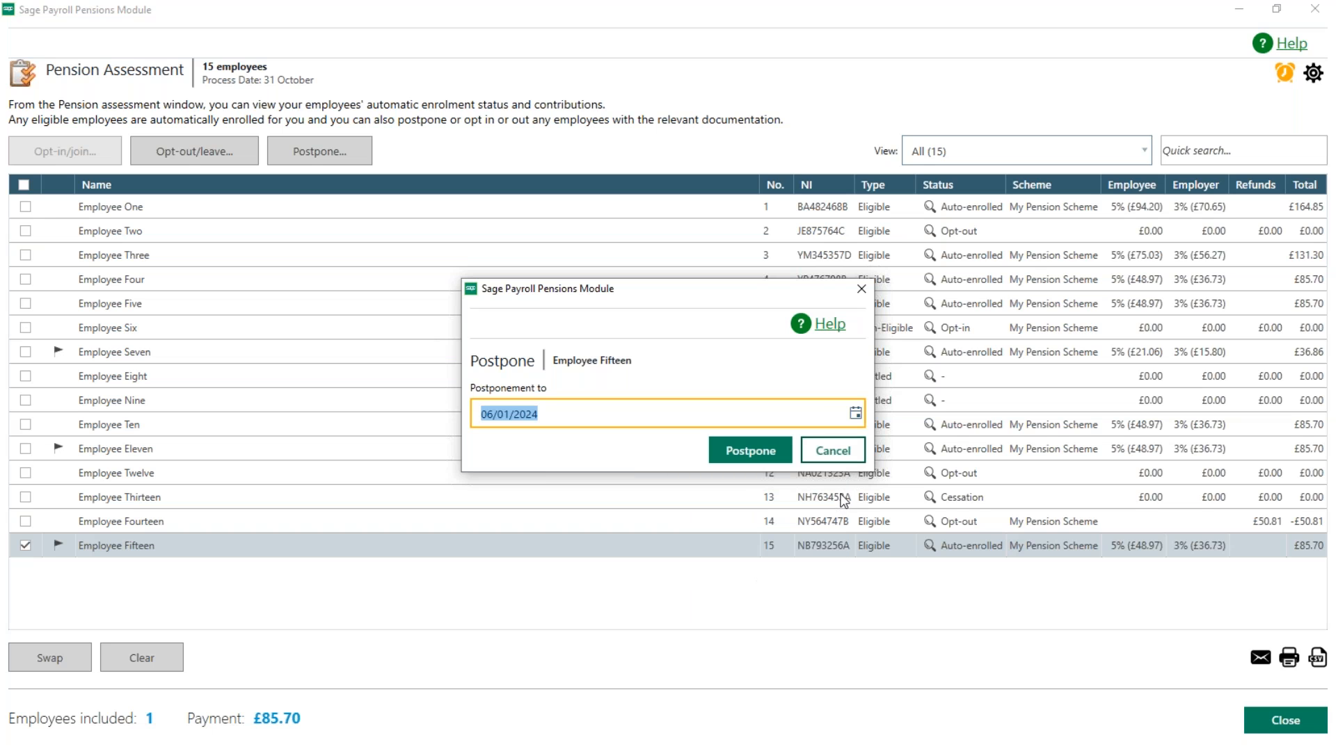
pyautogui.click(772, 464)
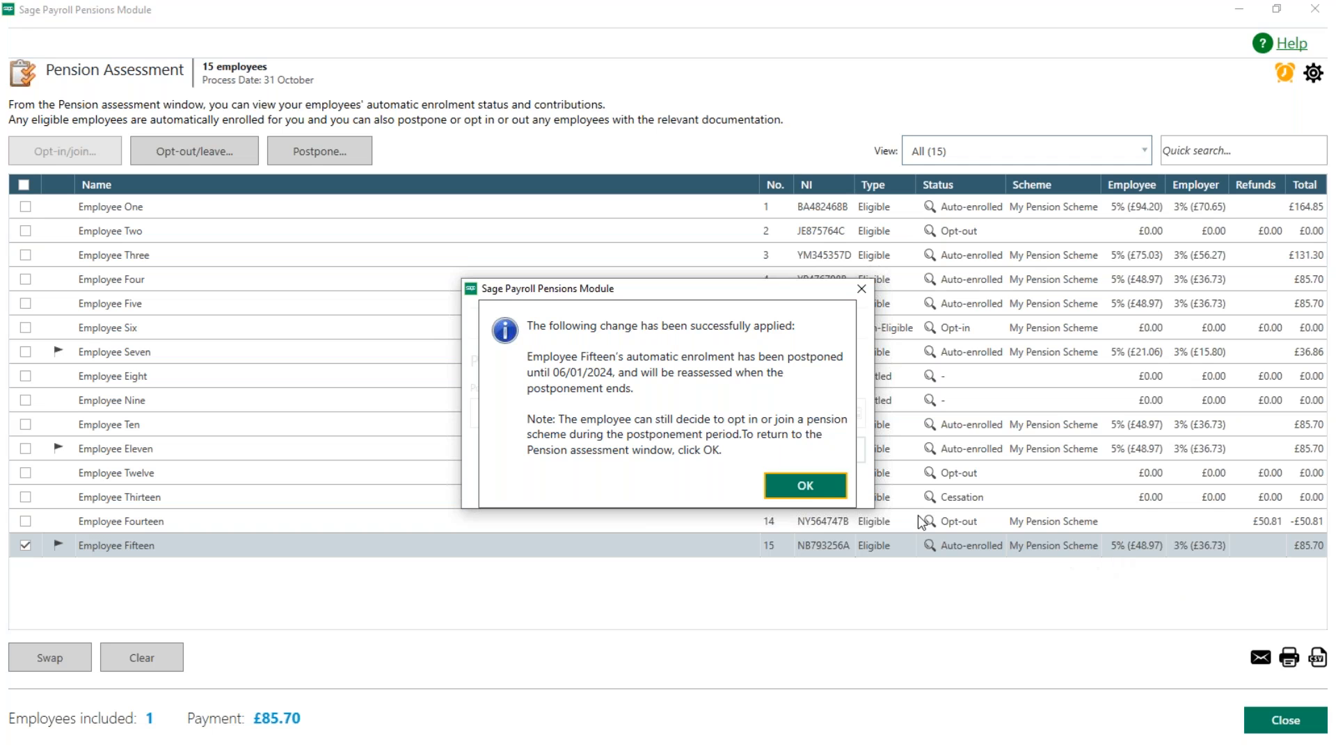
pyautogui.click(824, 499)
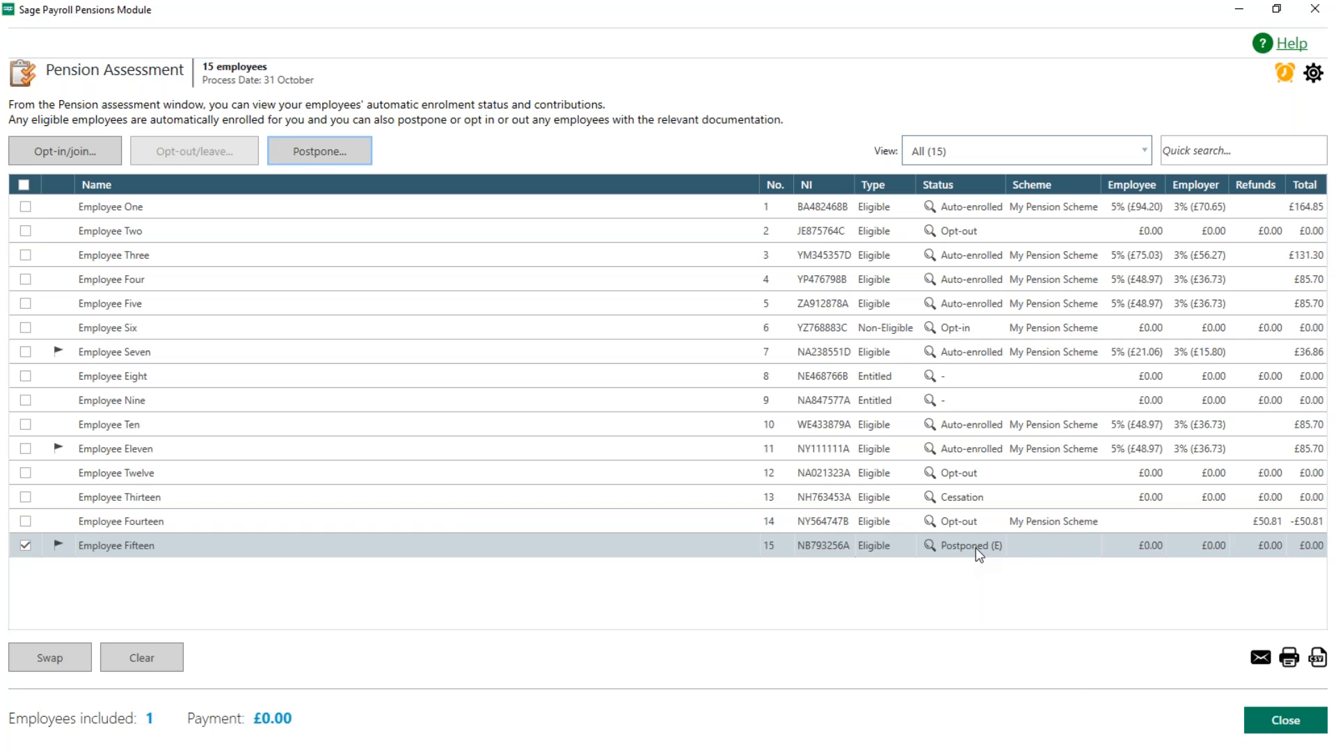
pyautogui.moveTo(931, 551)
pyautogui.click(25, 546)
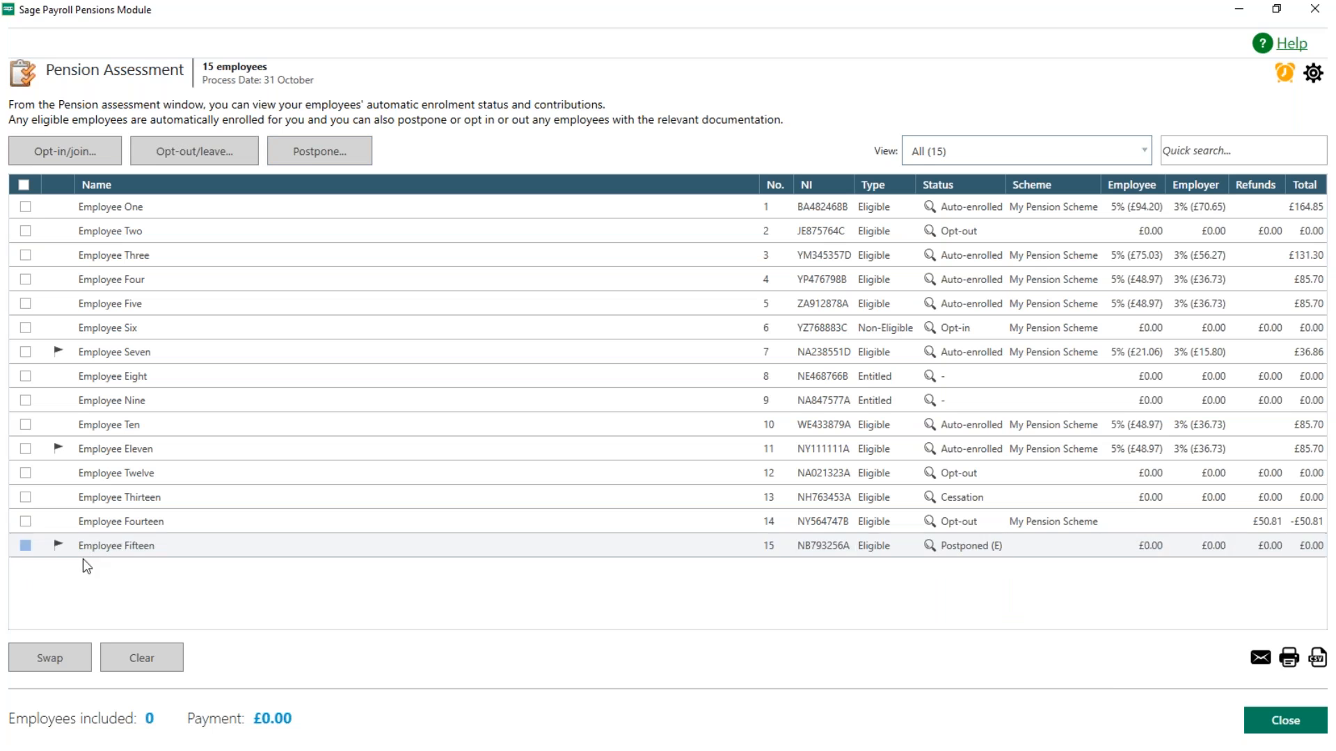
# Step: Include all employees in the pension assessment and close it
pyautogui.click(24, 186)
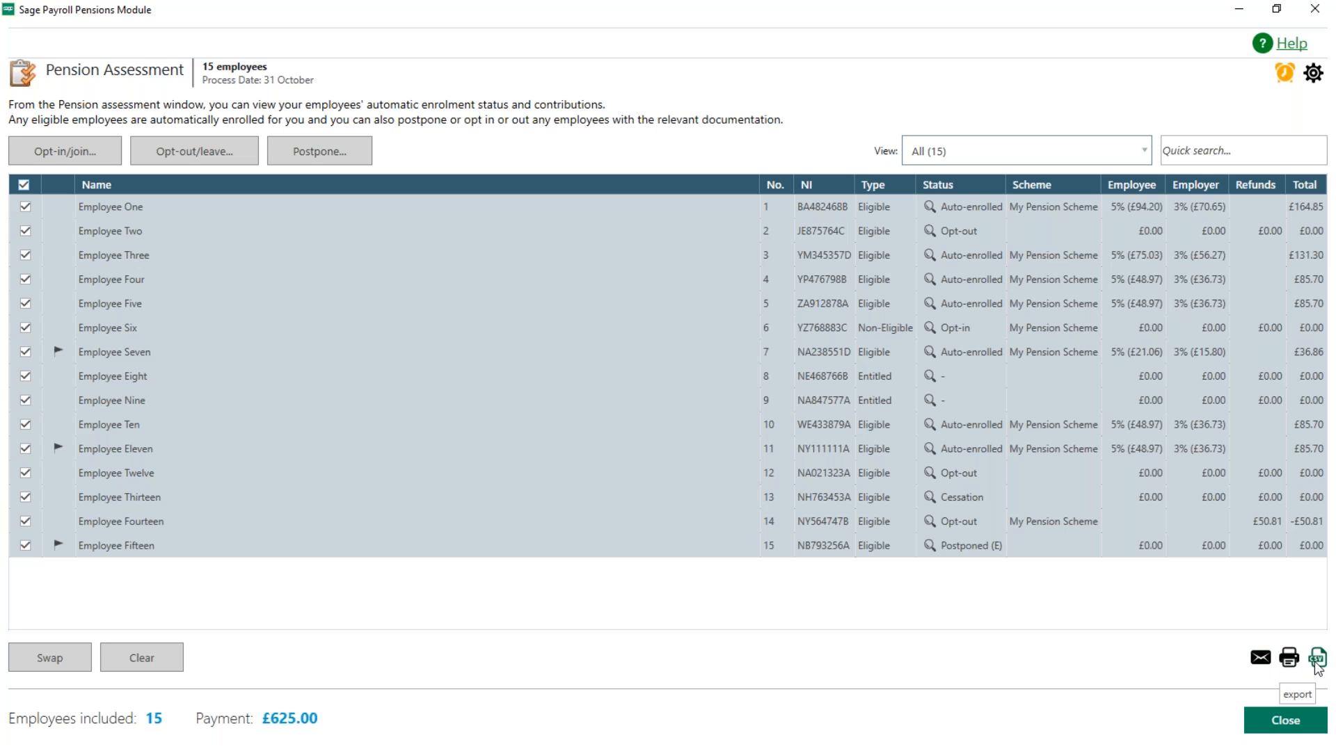
pyautogui.click(1292, 720)
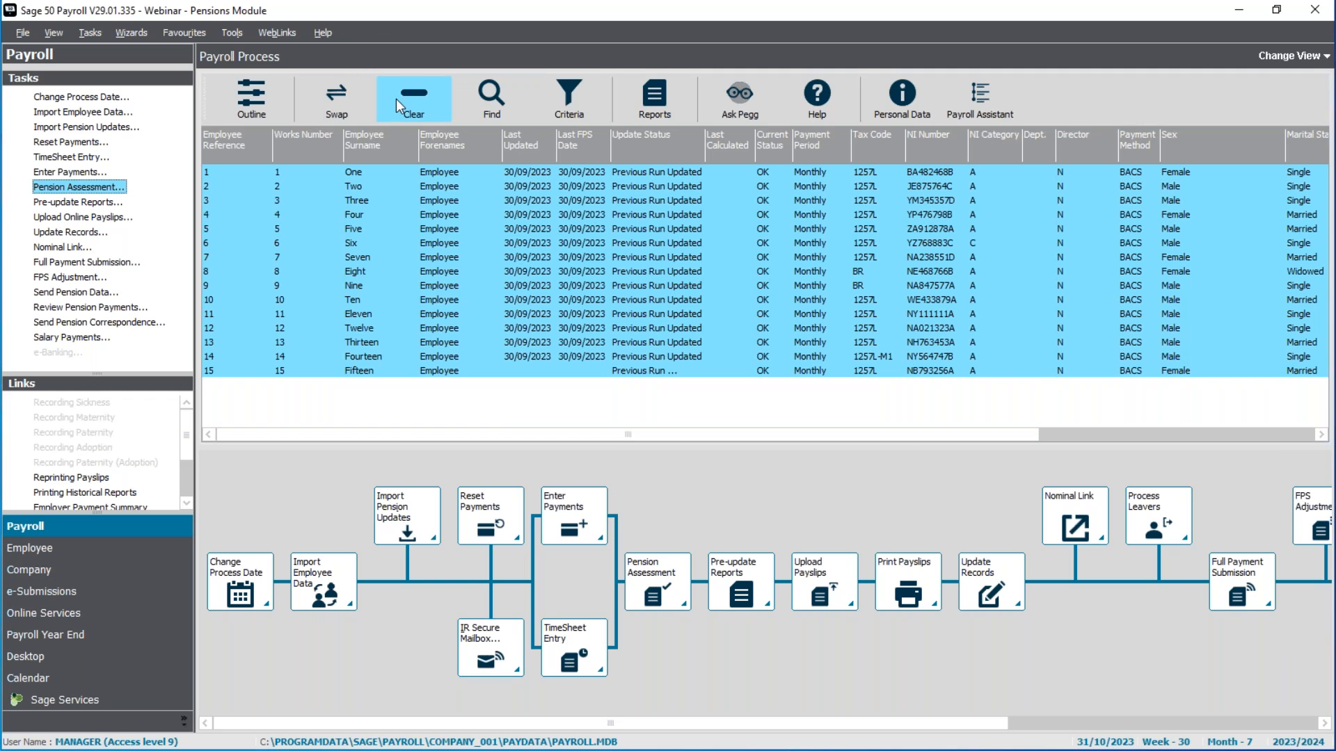
# Step: Open payment entry for only Employee Fourteen without checking for legislation updates, and review the payment summary and employer's contributions
pyautogui.click(369, 357)
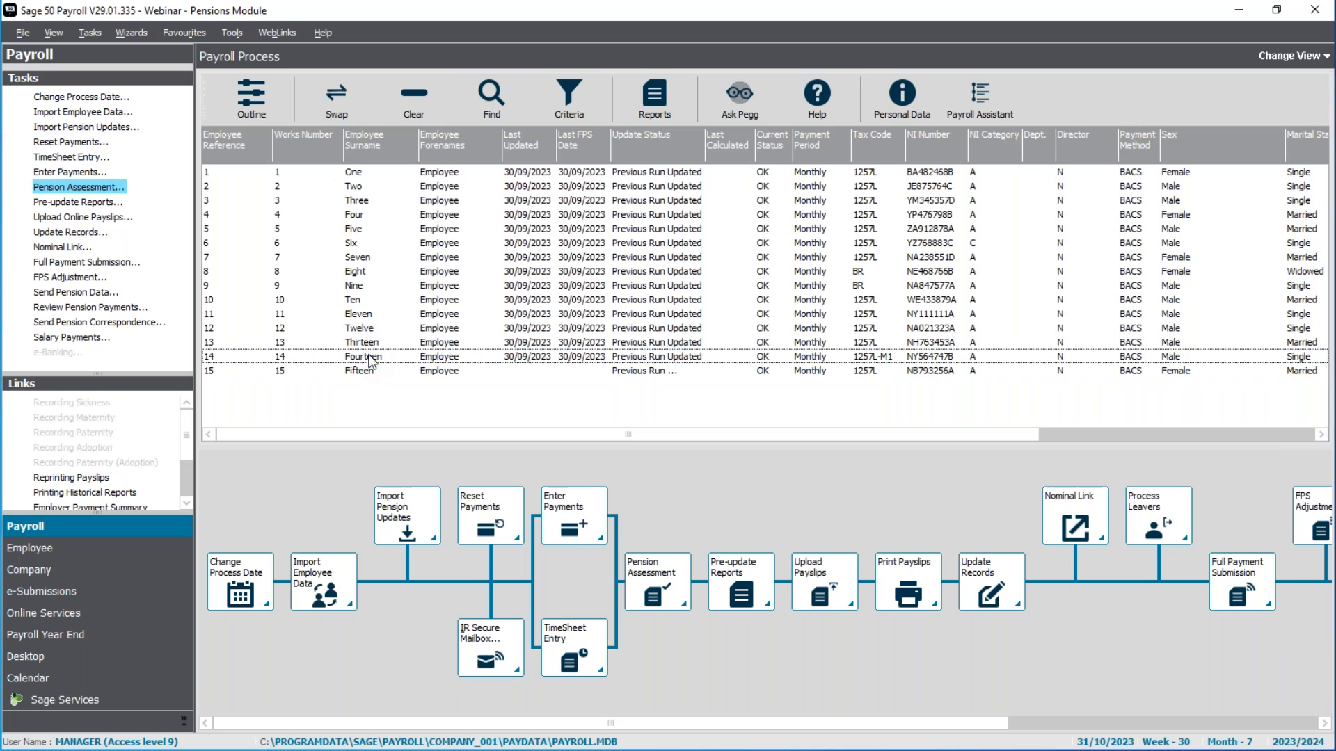
pyautogui.click(69, 172)
pyautogui.click(794, 454)
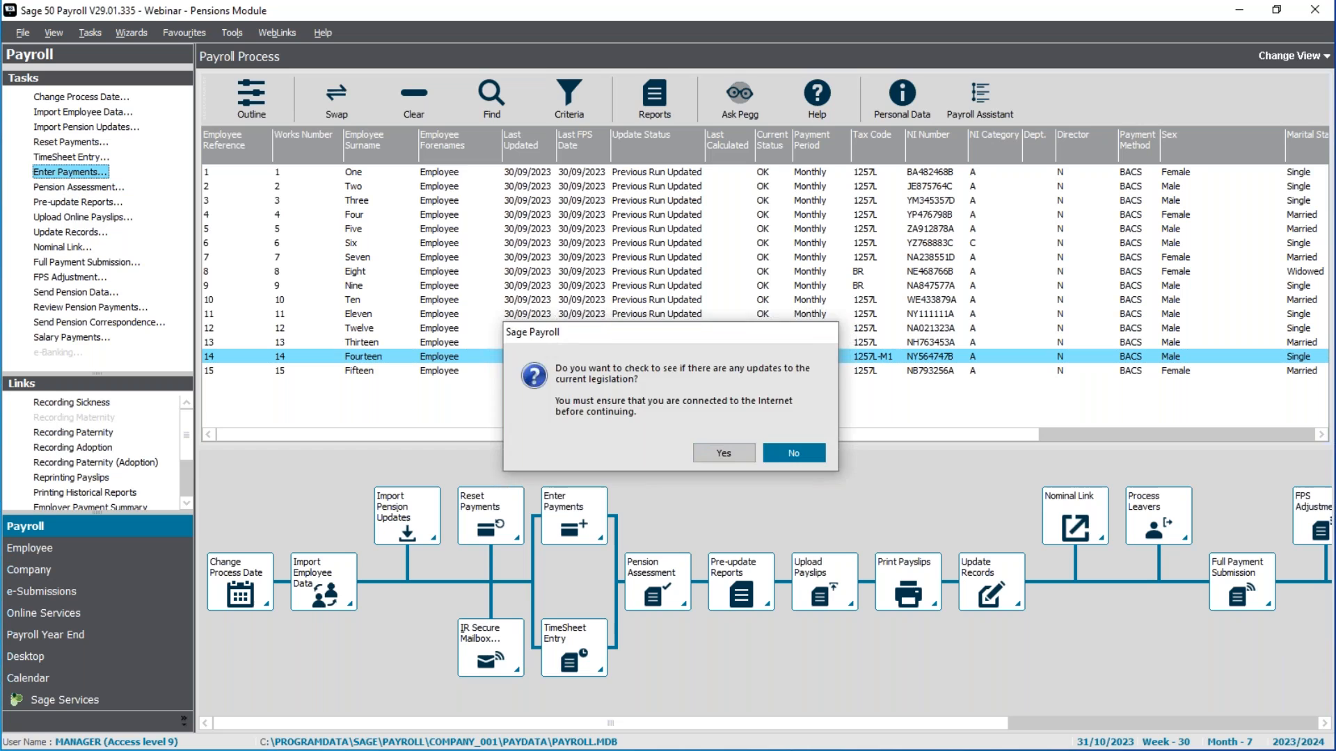
pyautogui.click(758, 245)
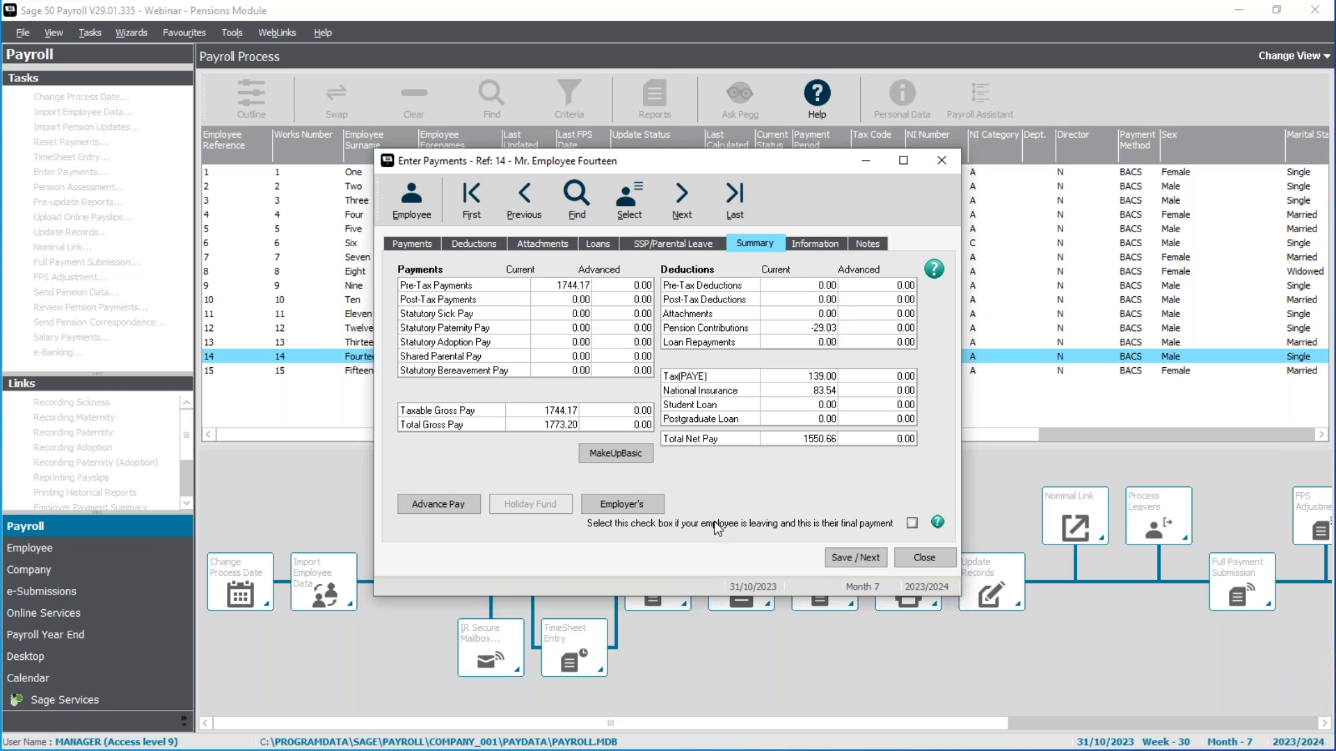
pyautogui.click(656, 505)
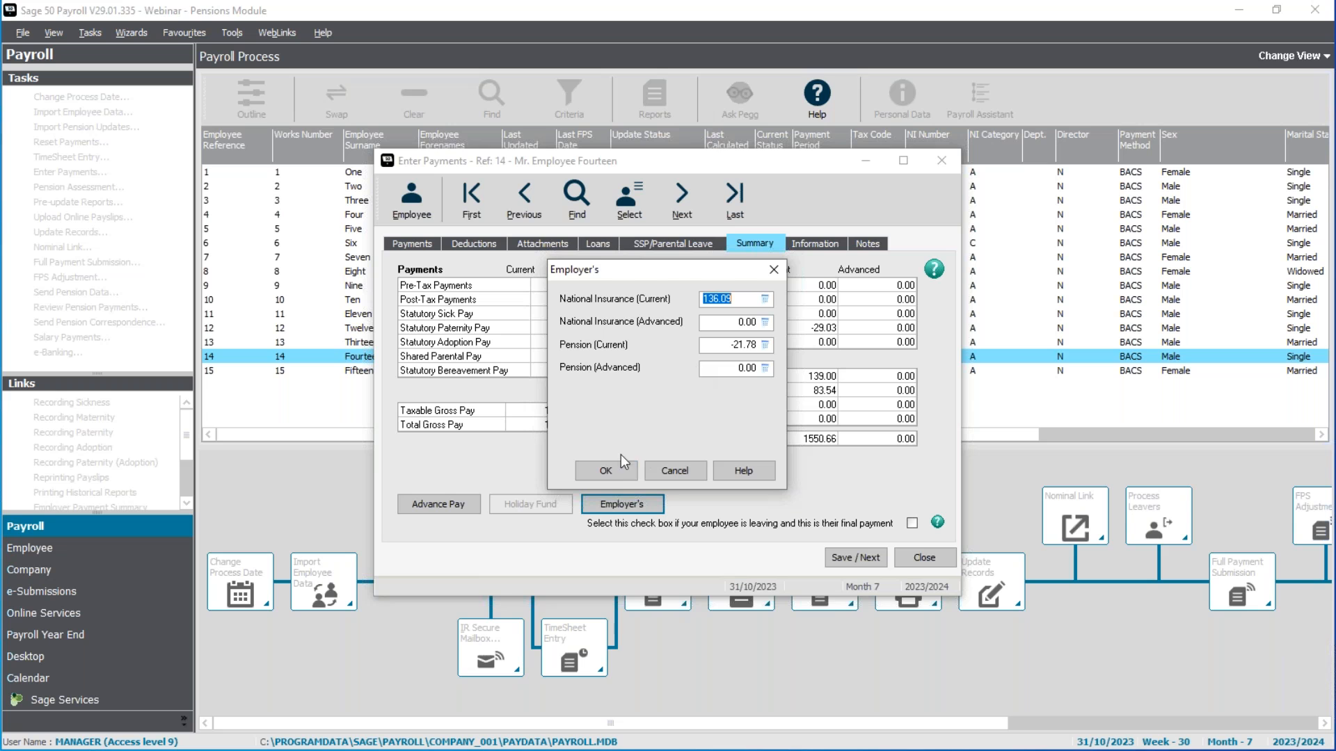
pyautogui.click(617, 472)
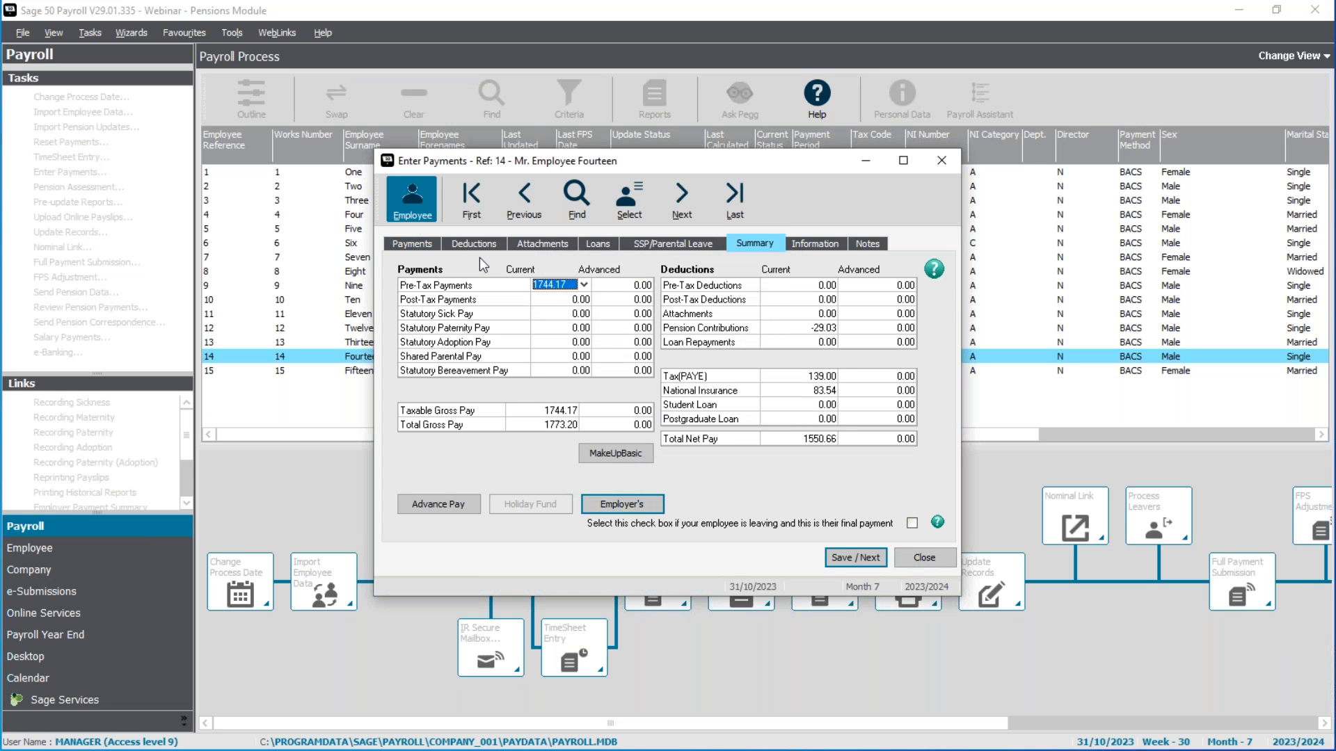
# Step: Check the pension scheme membership dates in Employee Fourteen's record, and close the record and payment entry
pyautogui.click(413, 208)
pyautogui.click(533, 207)
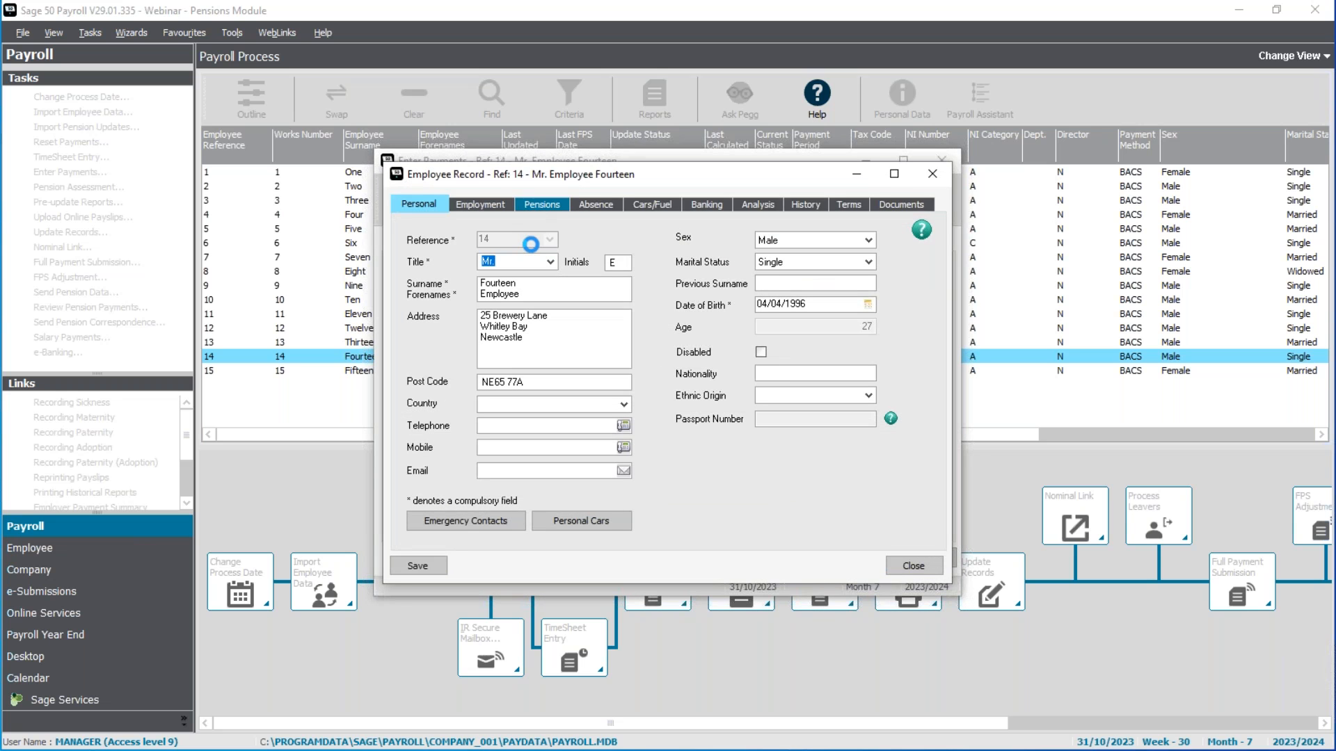
pyautogui.click(485, 318)
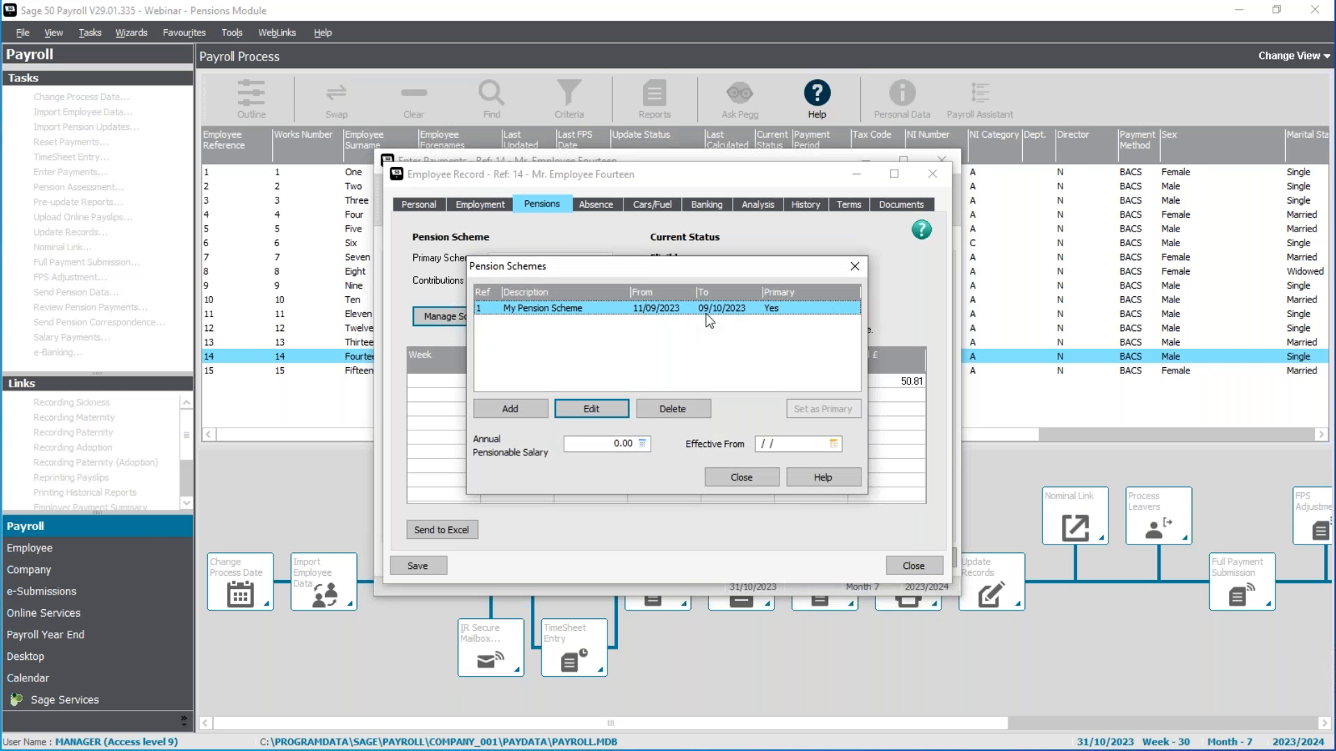
pyautogui.click(758, 477)
pyautogui.click(913, 566)
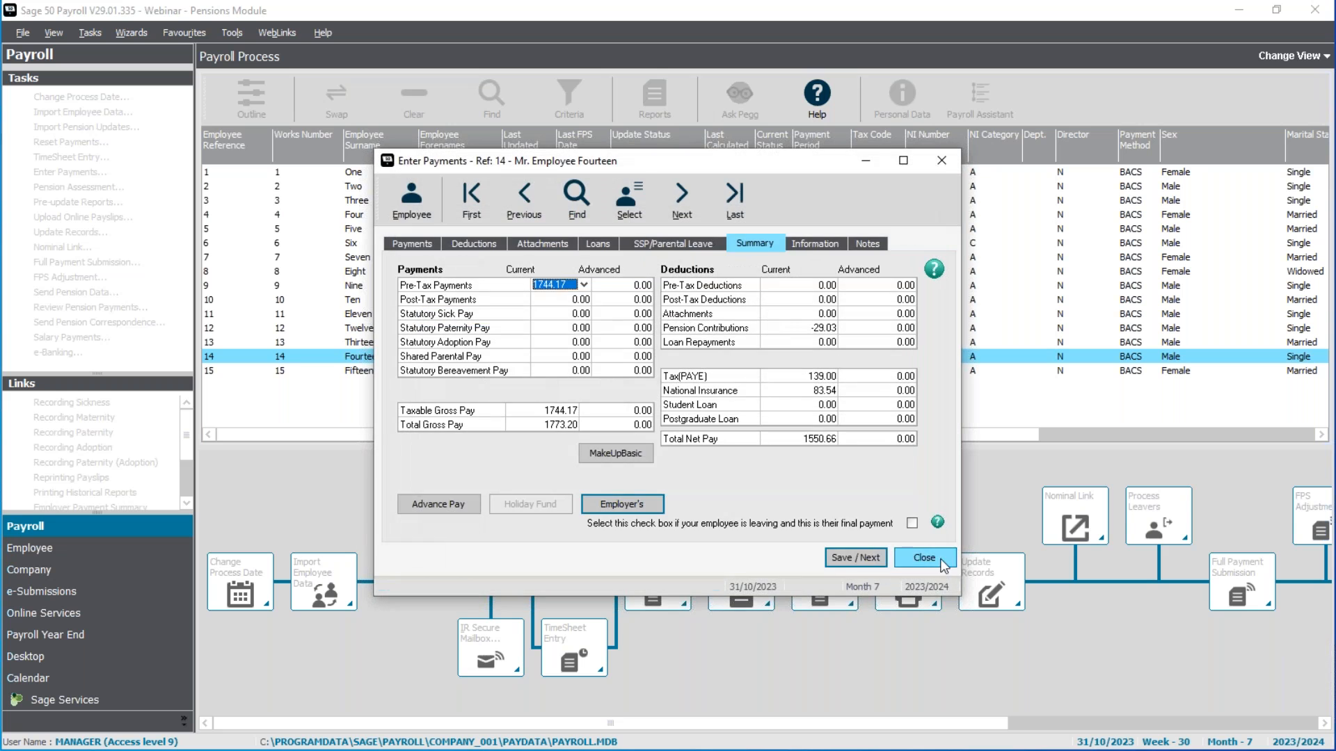
pyautogui.click(935, 558)
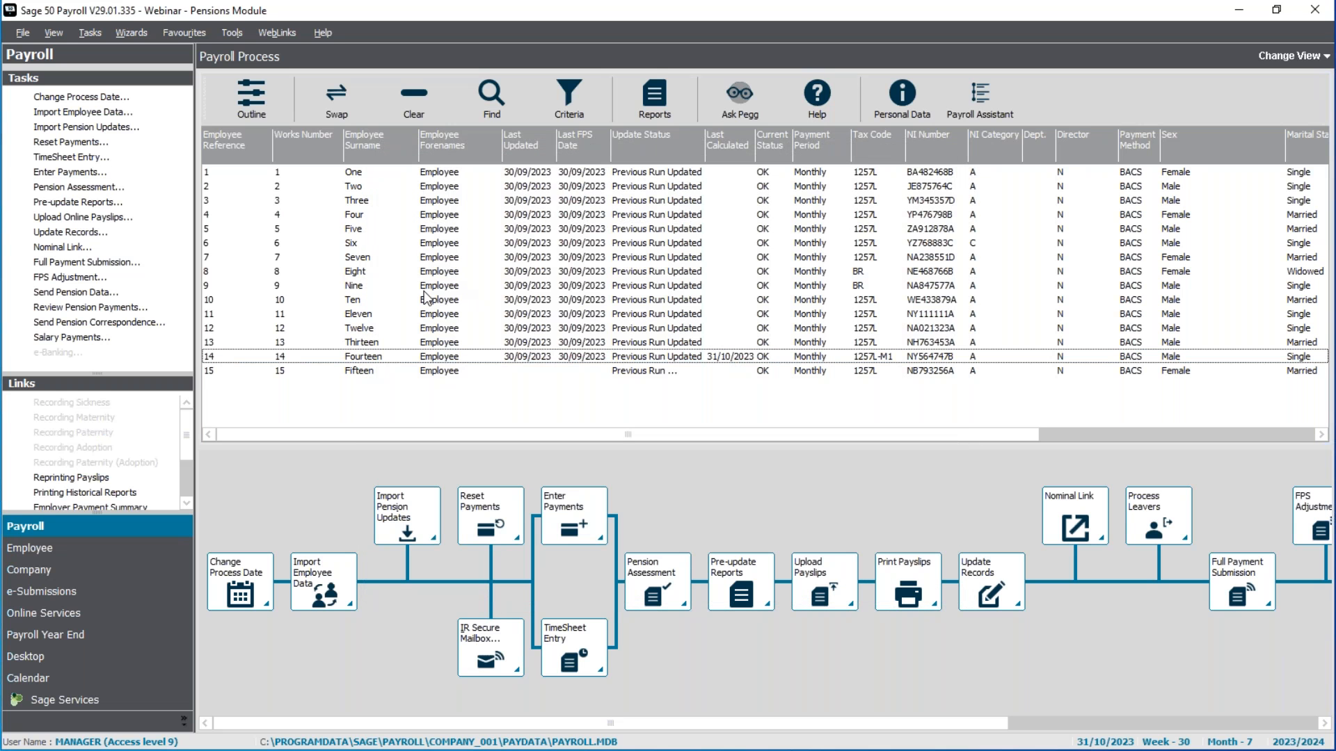
# Step: Open Employee Seven's record and check the pension scheme membership dates
pyautogui.doubleClick(429, 262)
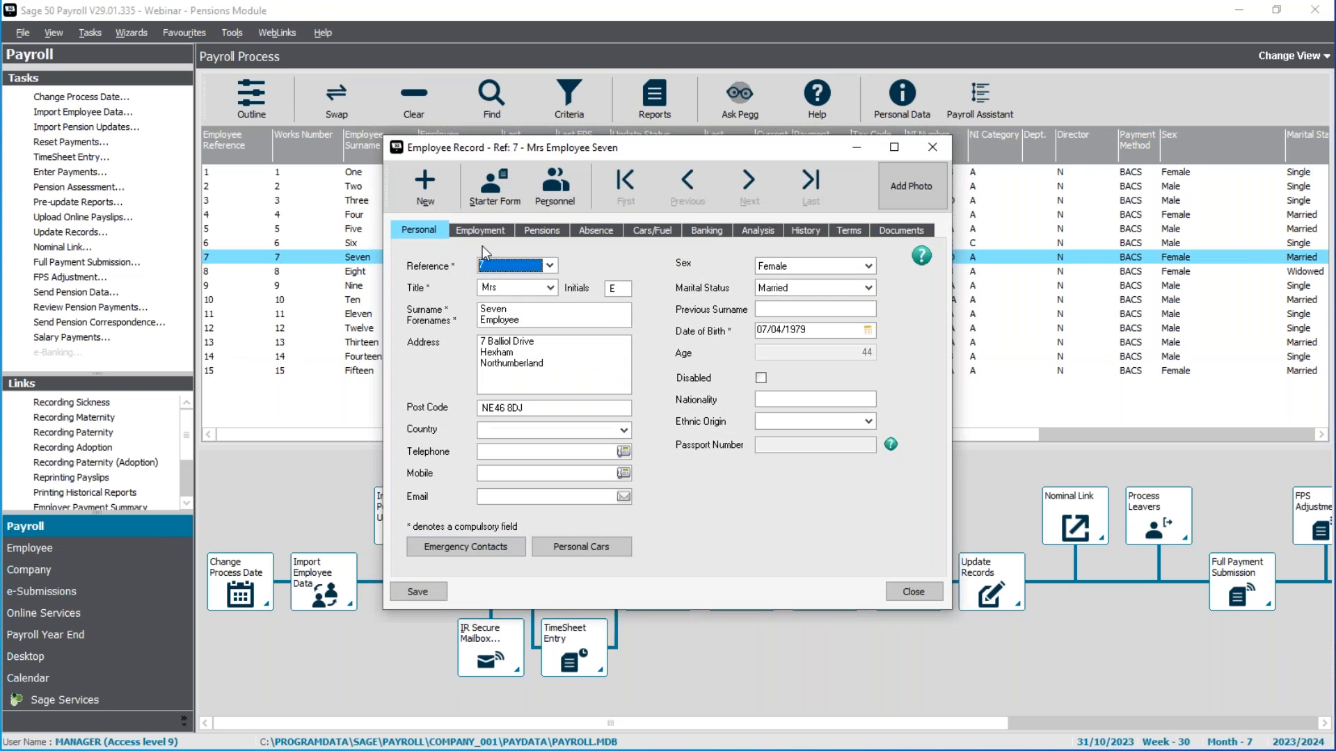
pyautogui.click(549, 233)
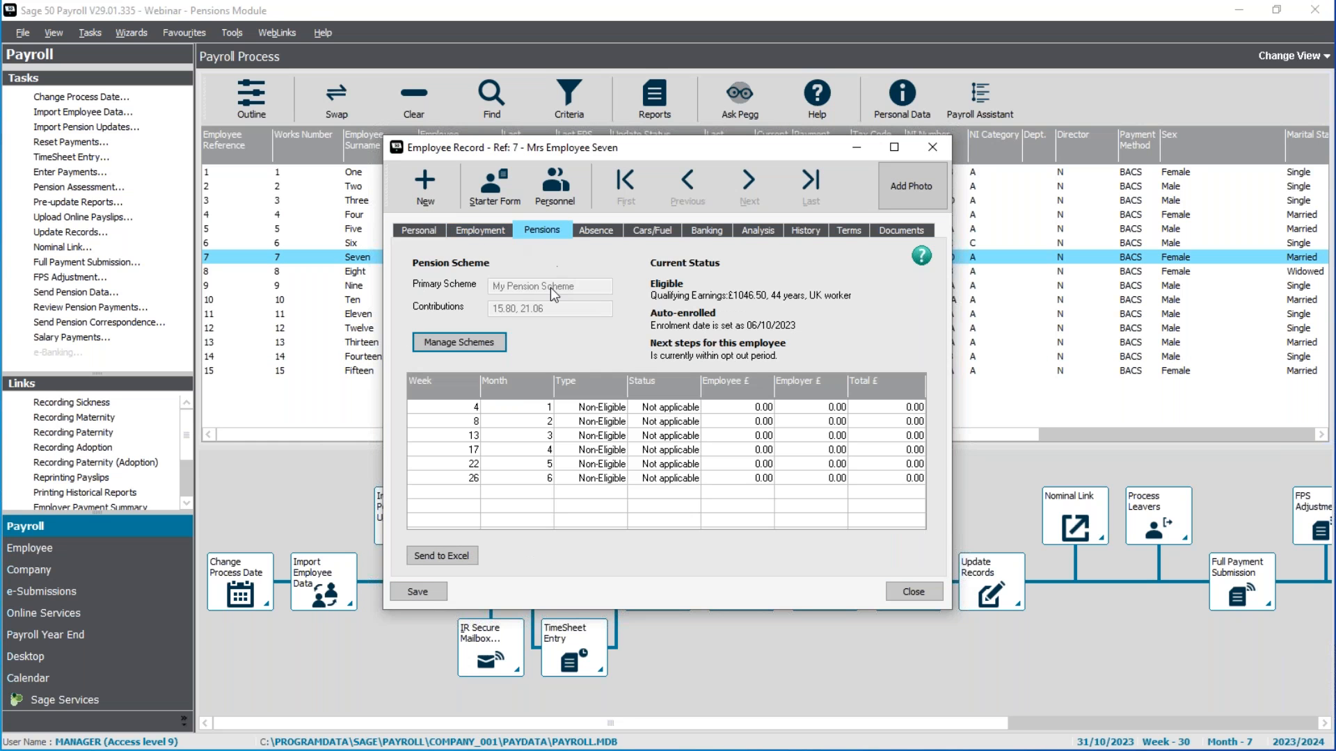
pyautogui.click(477, 333)
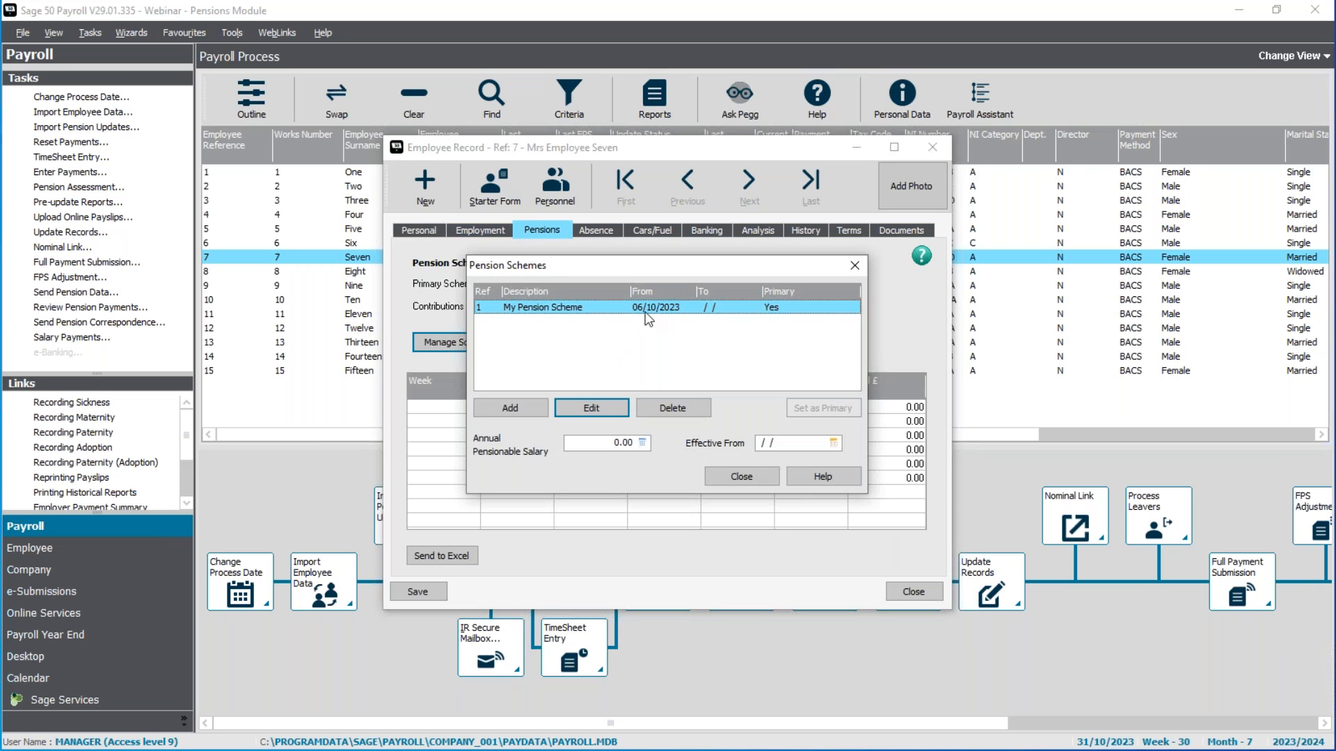
# Step: Close the pension scheme list, review Employee Seven's current pension status, and close the employee record
pyautogui.click(739, 477)
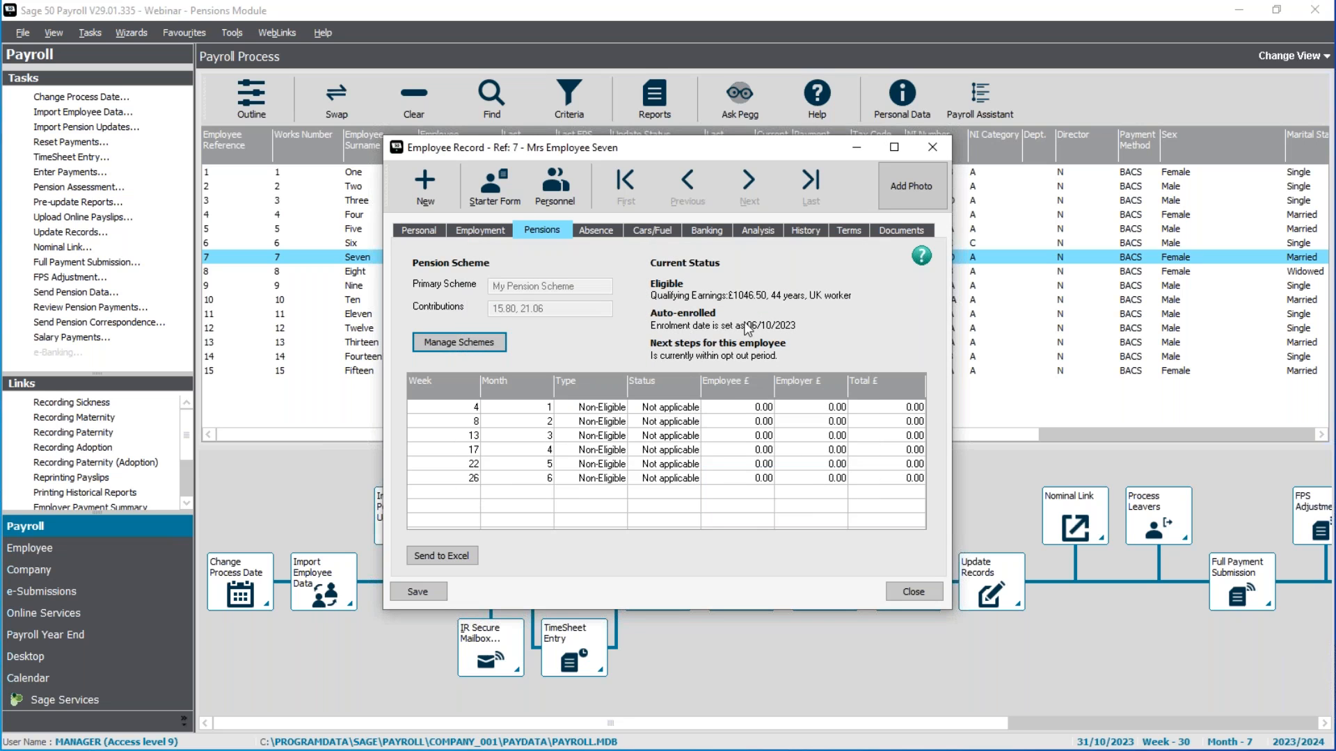
pyautogui.click(913, 591)
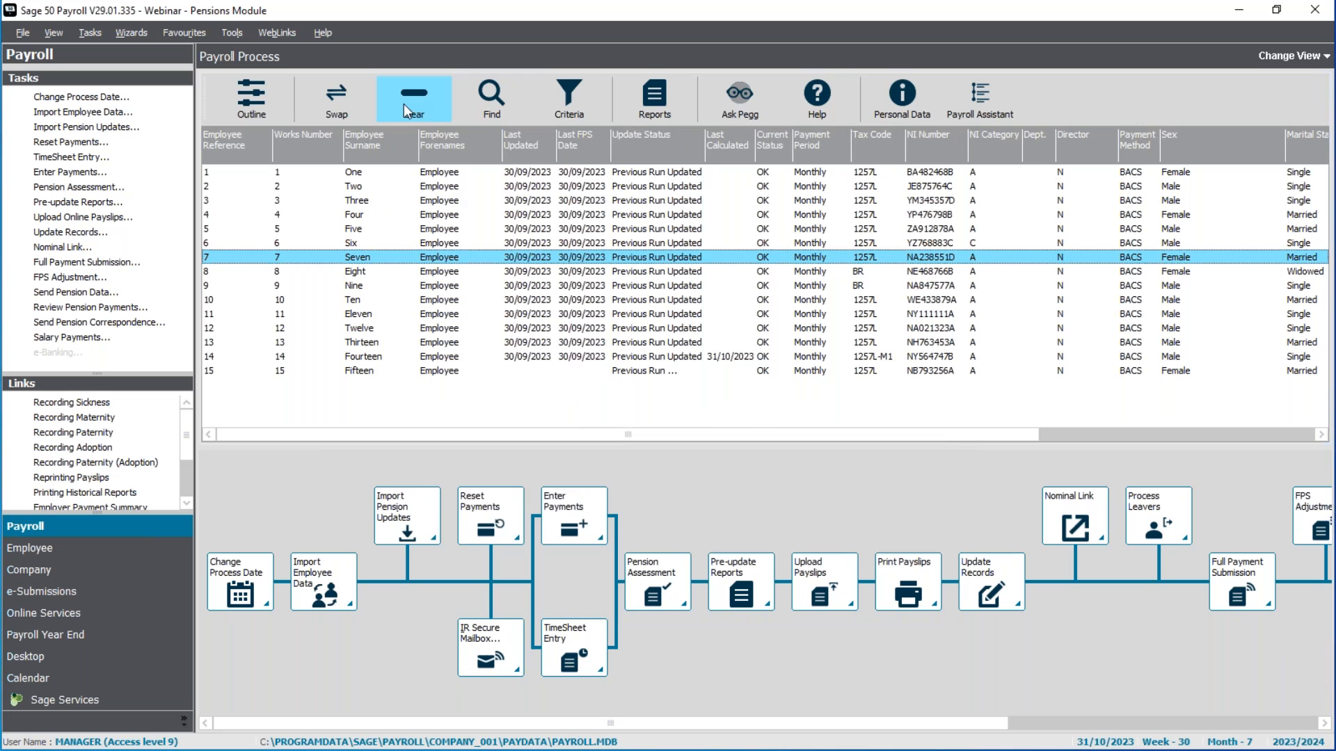
# Step: Select all employees and run the Update Records wizard for the 31/10/2023 monthly payroll, acknowledging its completion
pyautogui.click(411, 102)
pyautogui.click(328, 99)
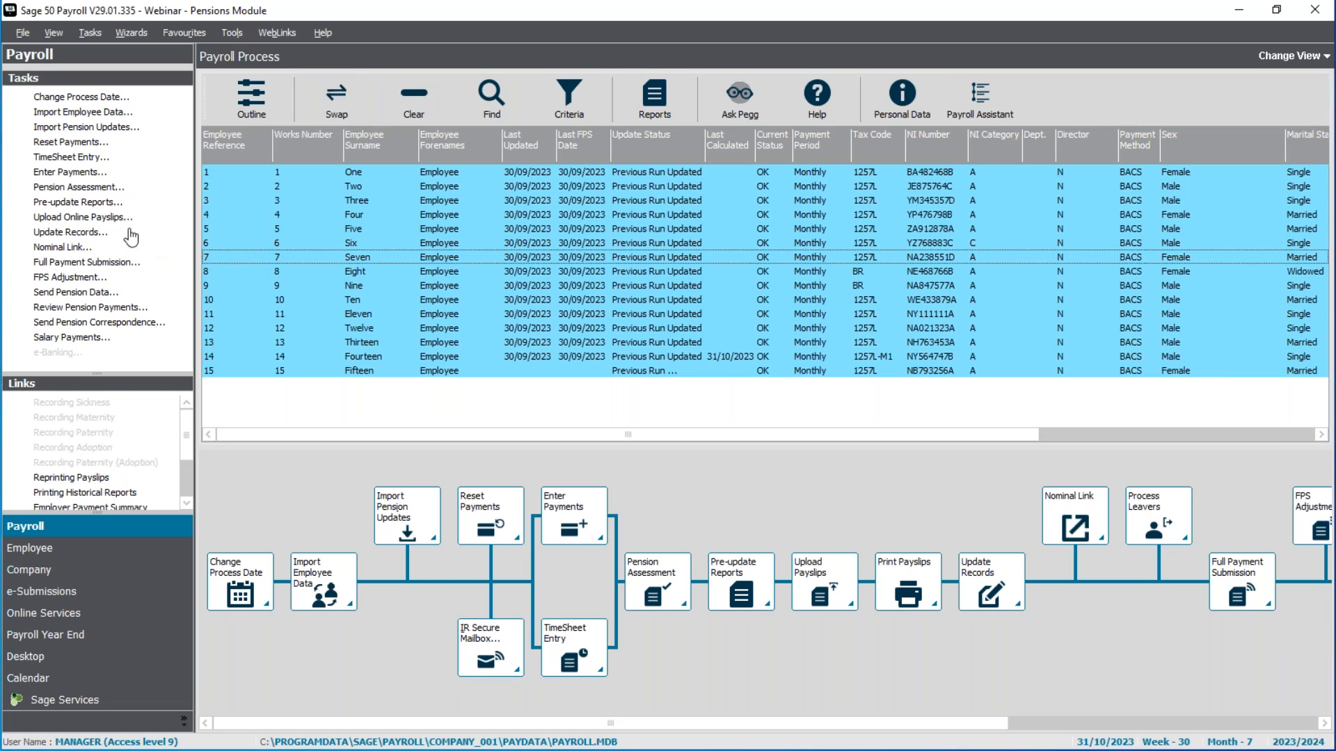
pyautogui.click(96, 234)
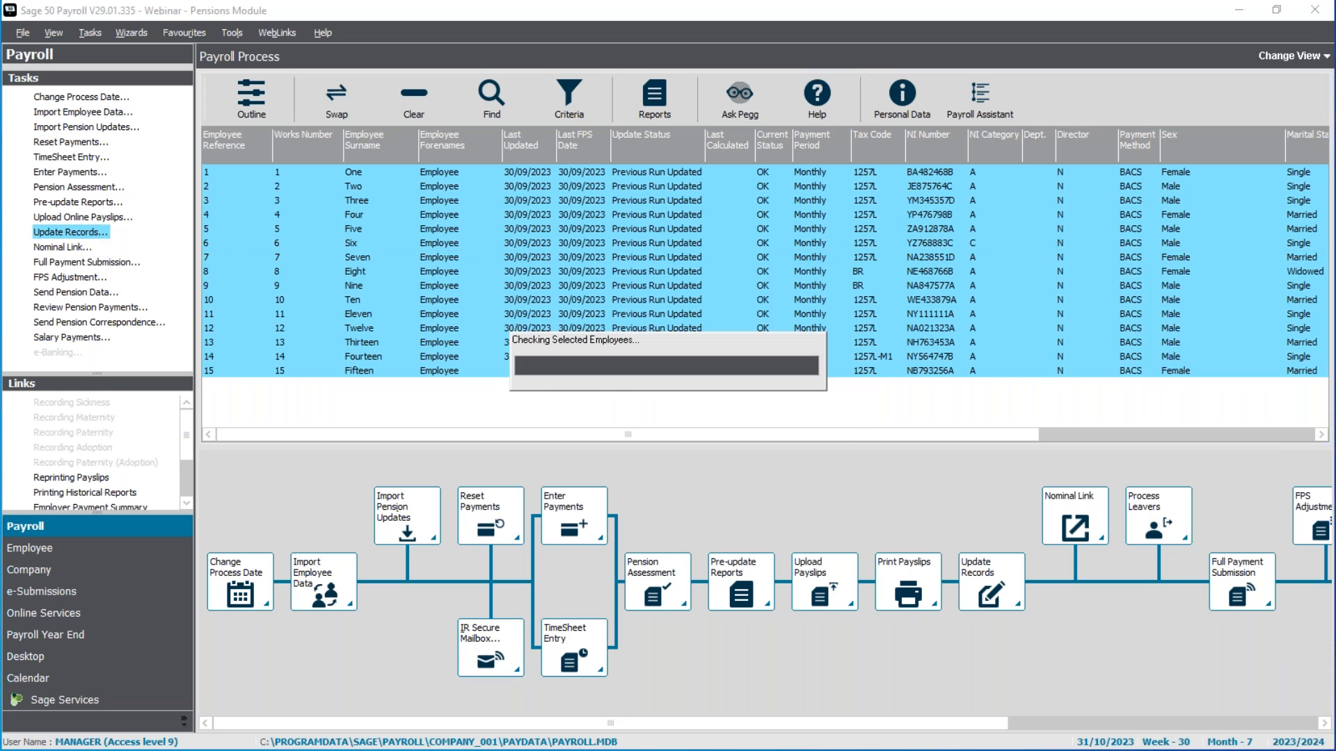
pyautogui.click(733, 458)
pyautogui.click(674, 418)
pyautogui.click(738, 484)
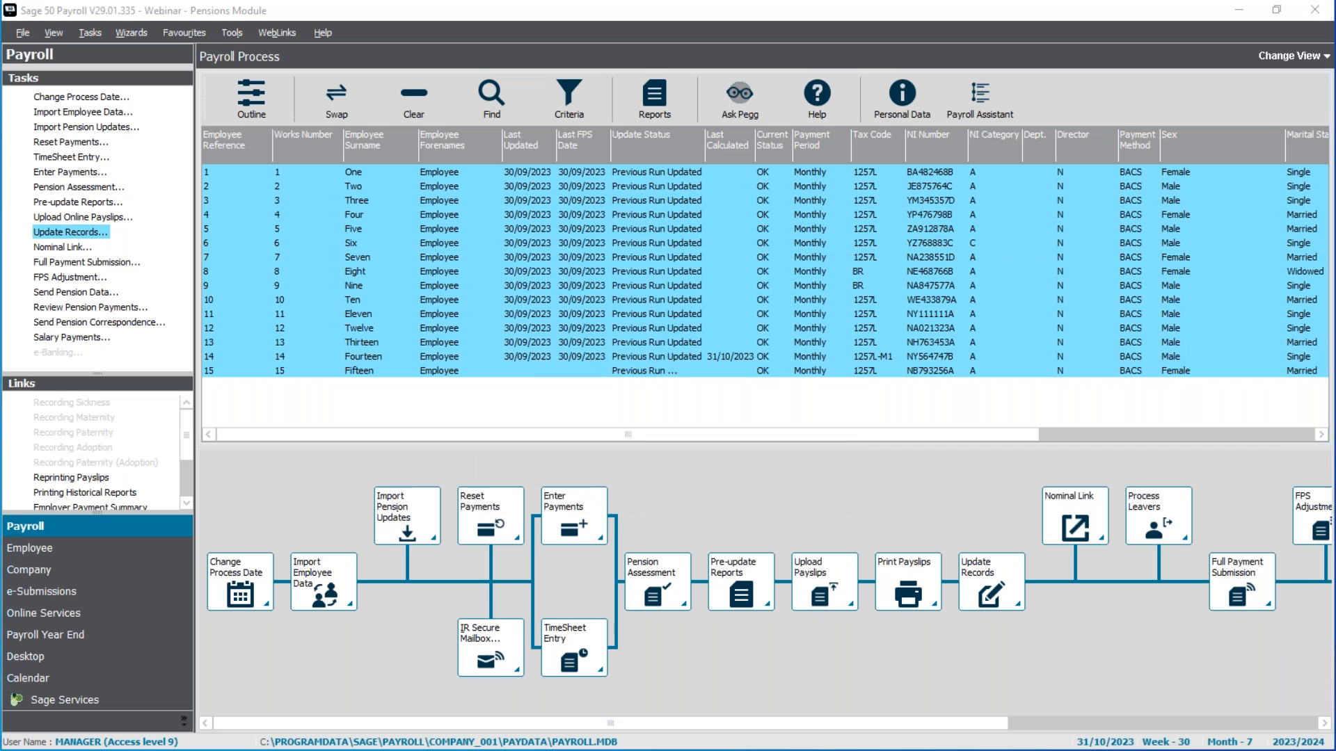
pyautogui.click(736, 448)
pyautogui.click(743, 513)
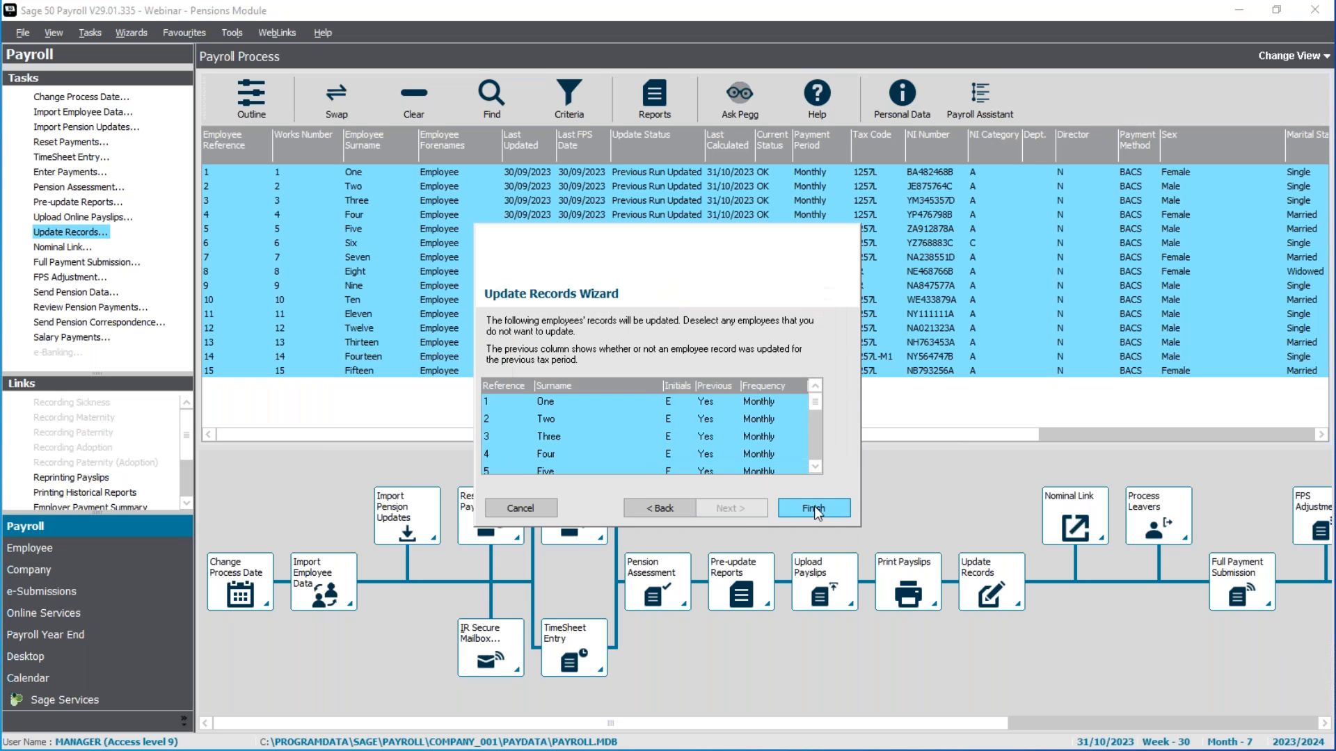
pyautogui.click(814, 507)
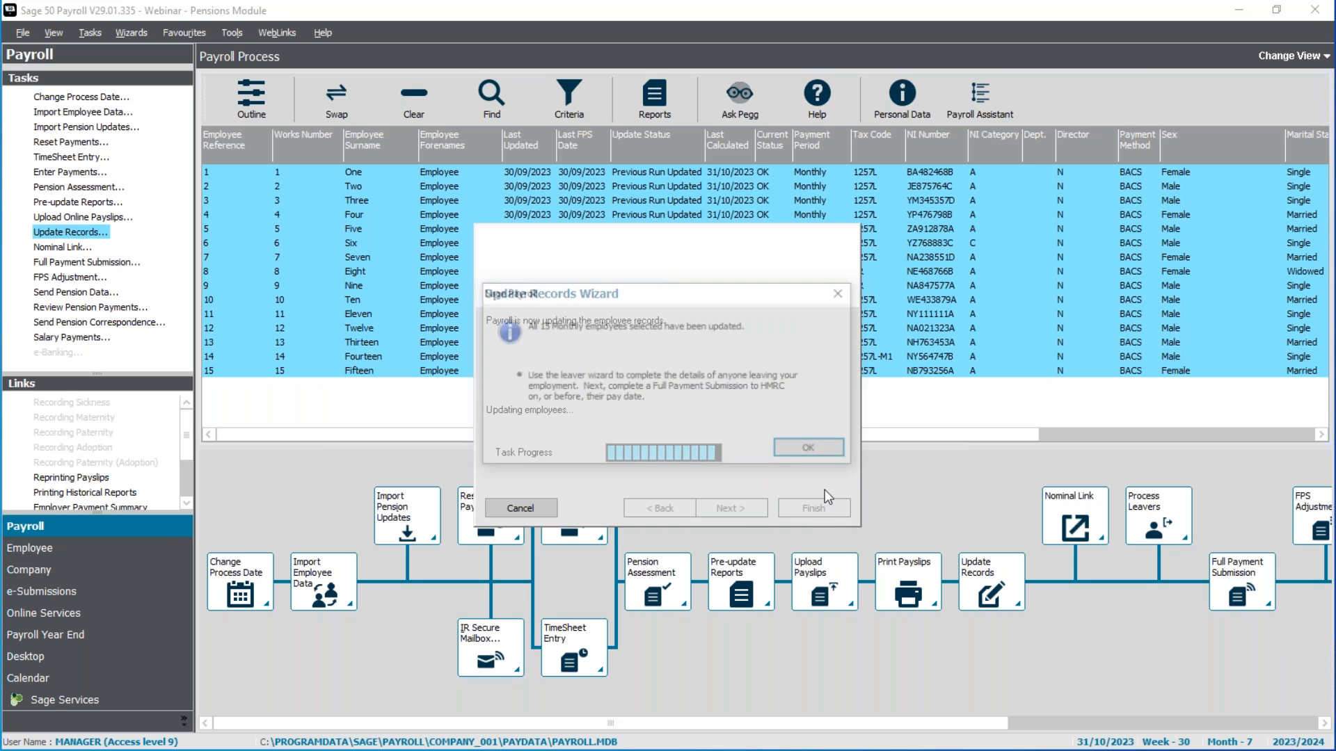
pyautogui.click(829, 456)
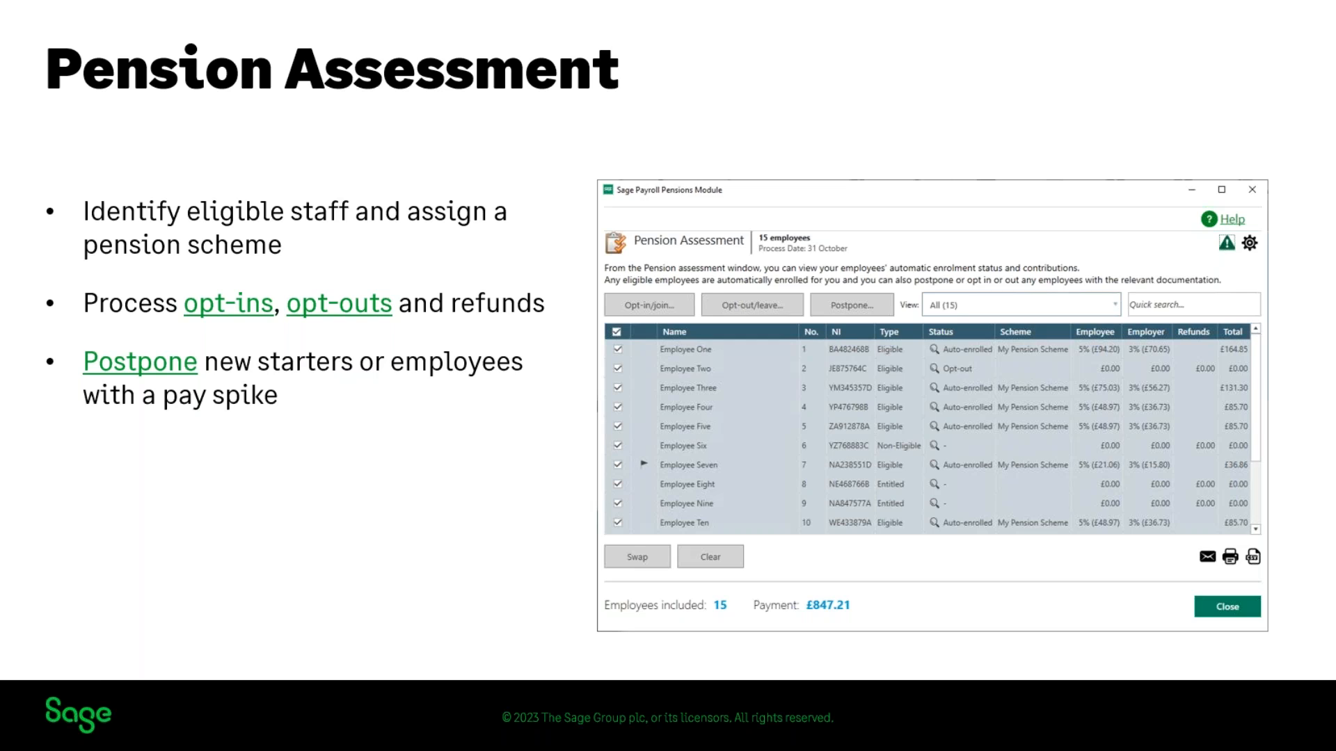
pyautogui.press('Right')
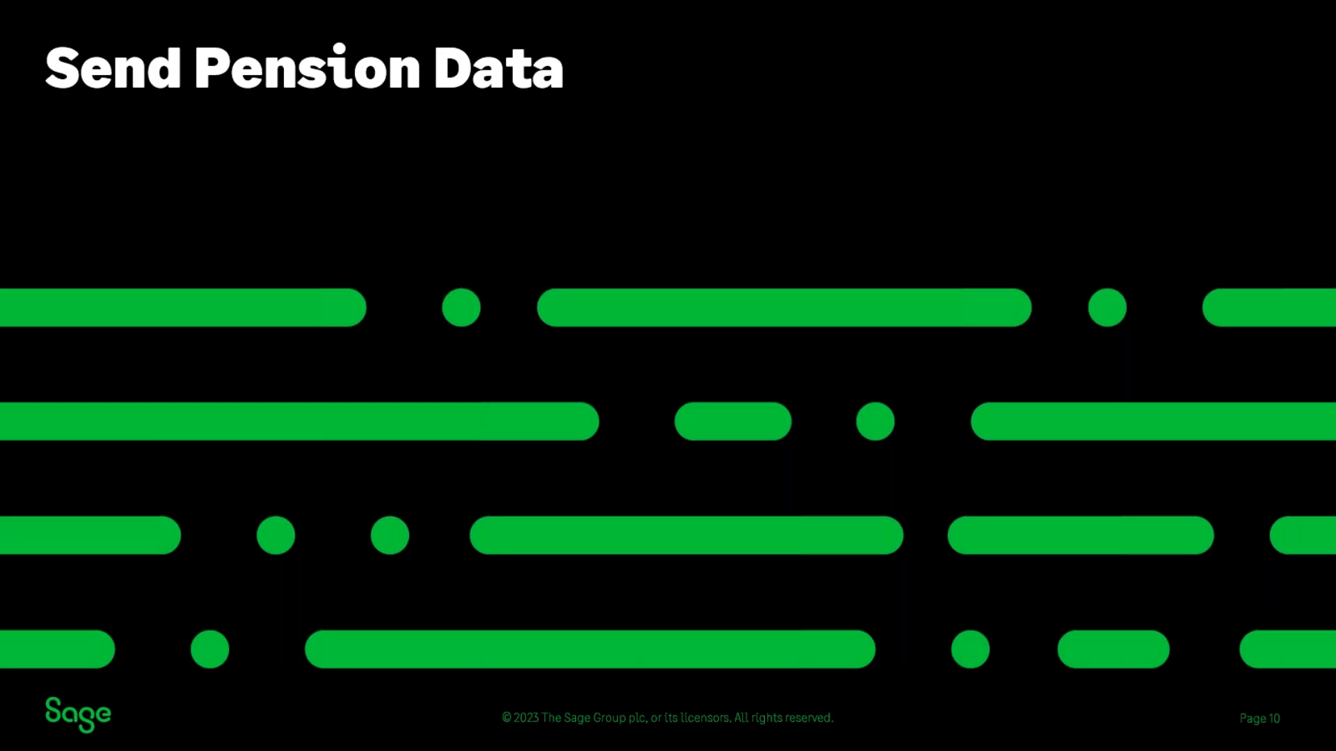
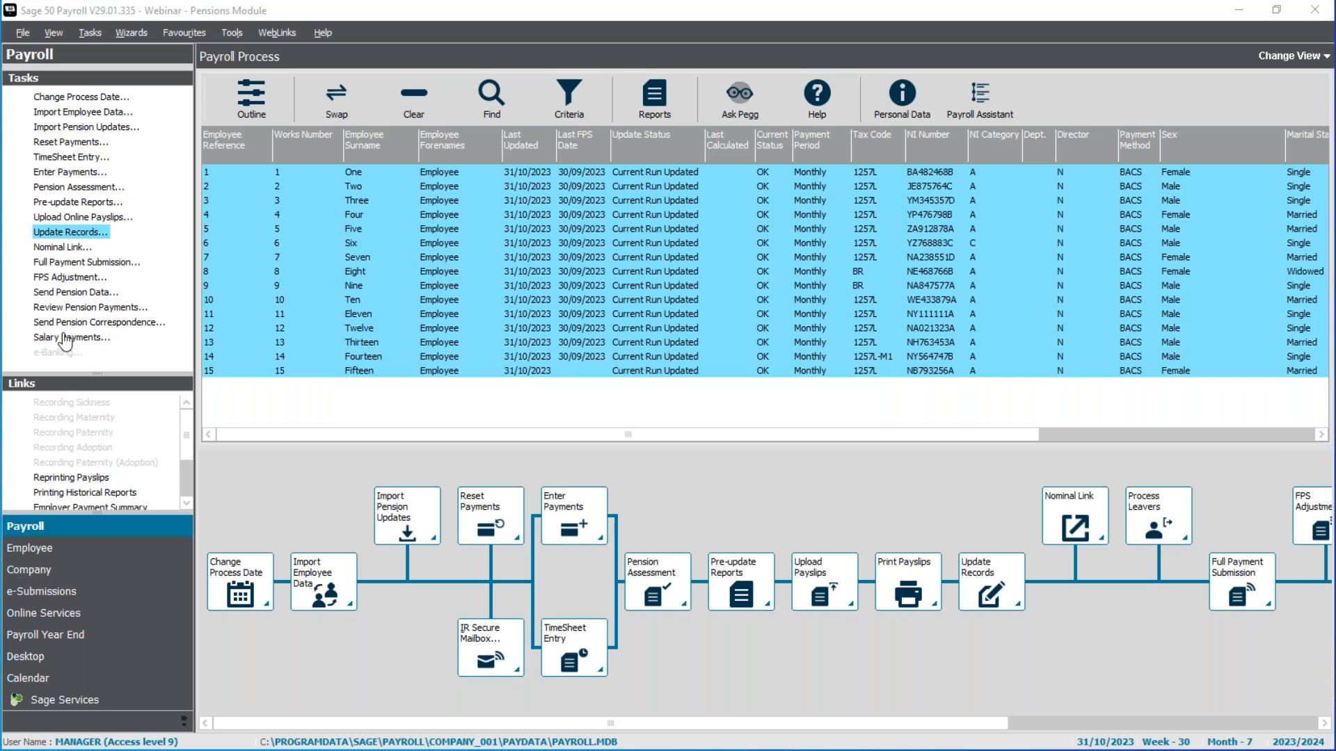
# Step: Switch to Acrobat to review the September Schedule of Payments Report for My Pension Scheme, and minimise the PDF window
pyautogui.hotkey('alt', 'Tab')
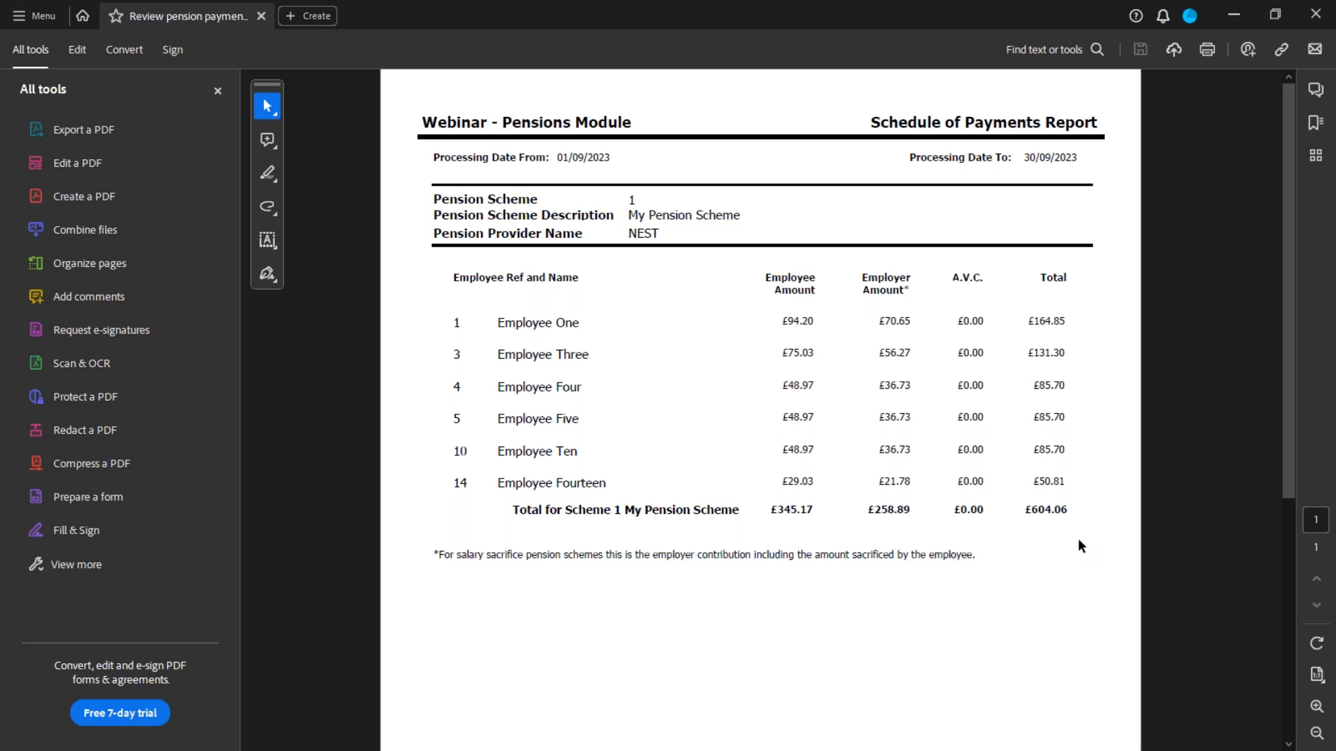
pyautogui.click(1233, 14)
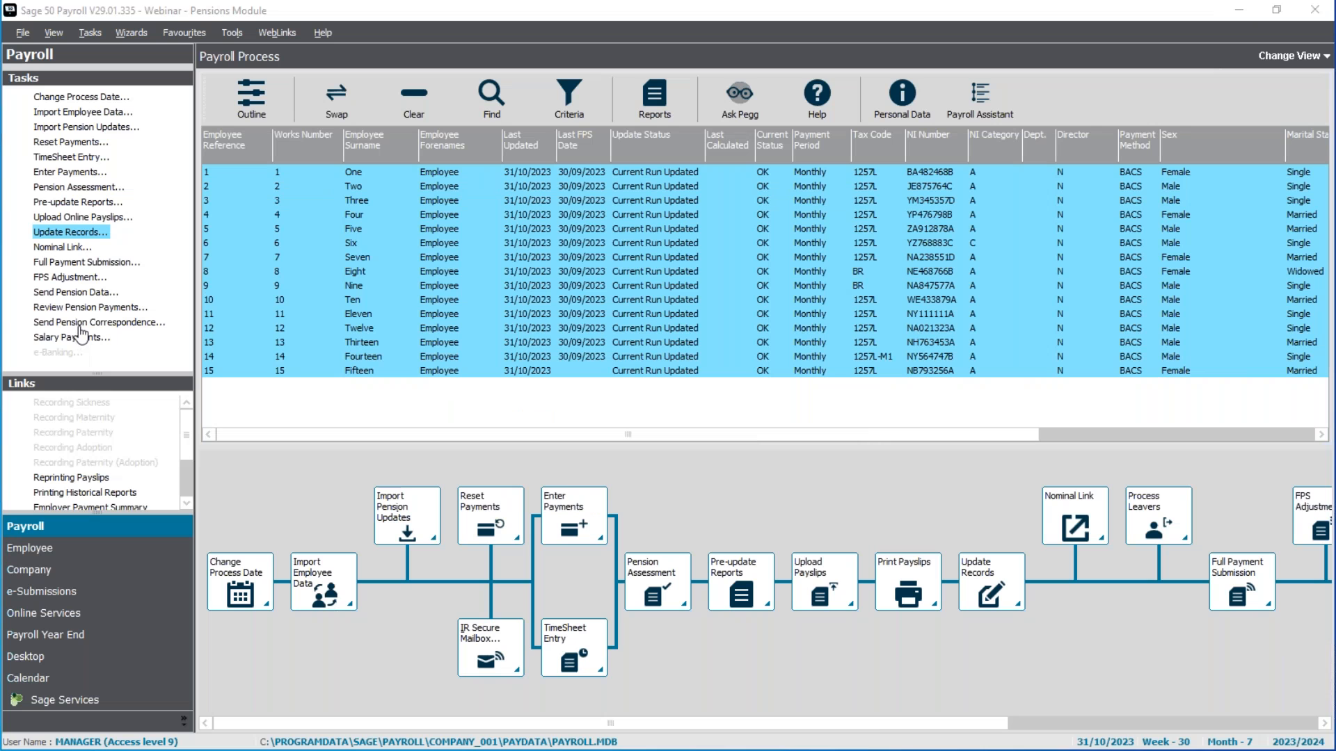
# Step: Open the pension correspondence list, read through Employee Seven's Automatic Enrolment JobHolder Letter, and close the letter preview
pyautogui.click(96, 325)
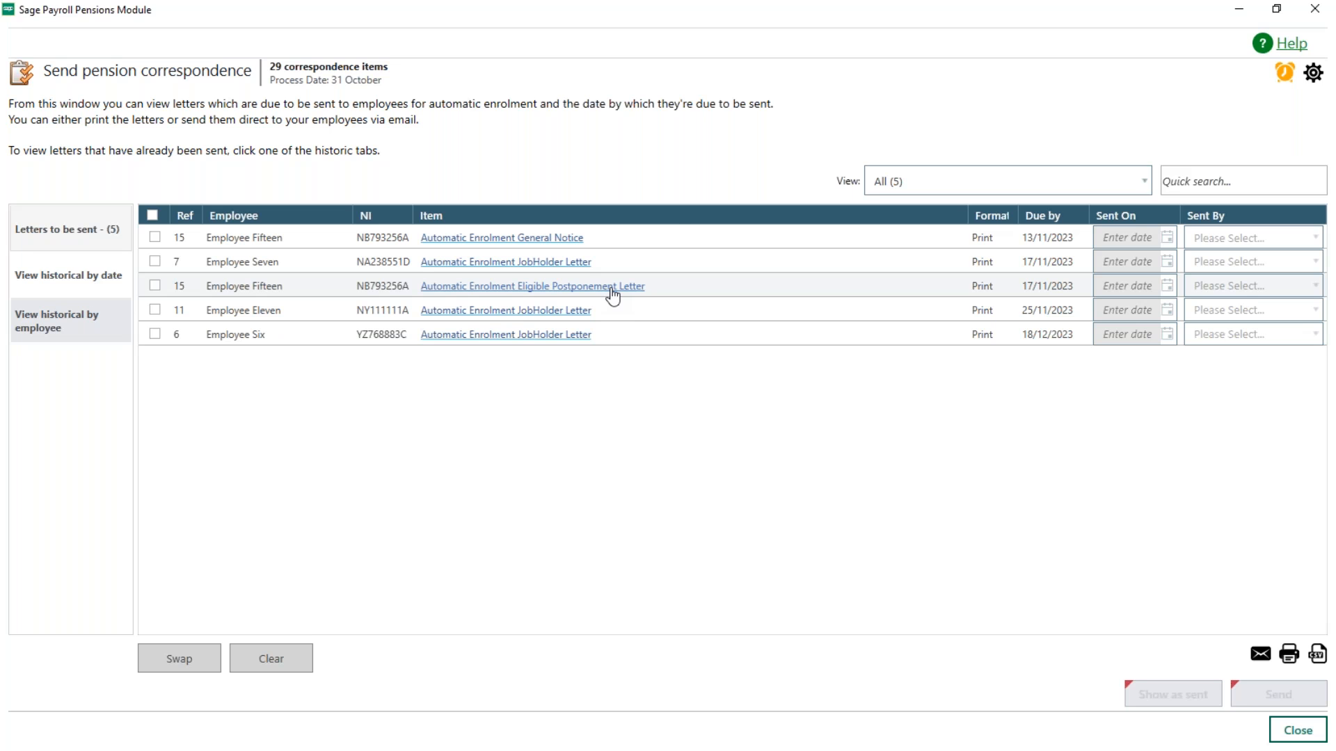
pyautogui.click(561, 262)
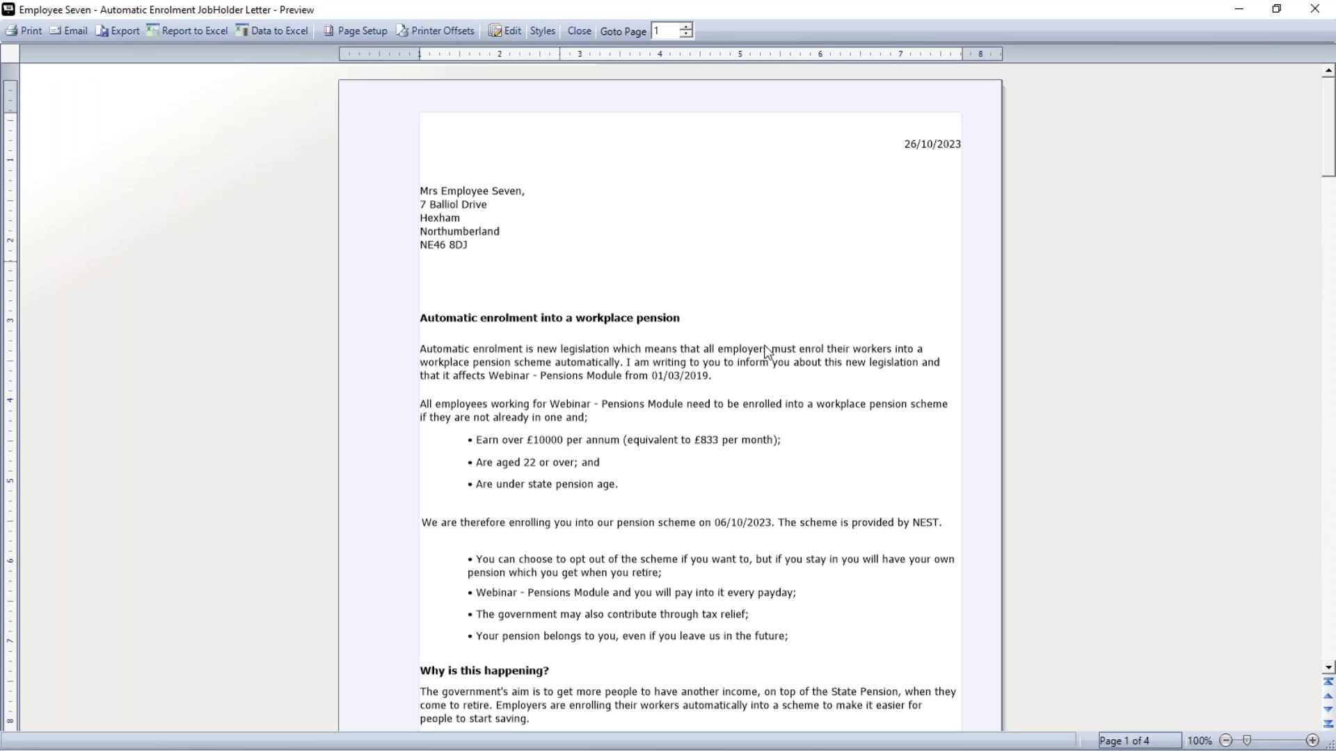
pyautogui.scroll(-3, 765, 347)
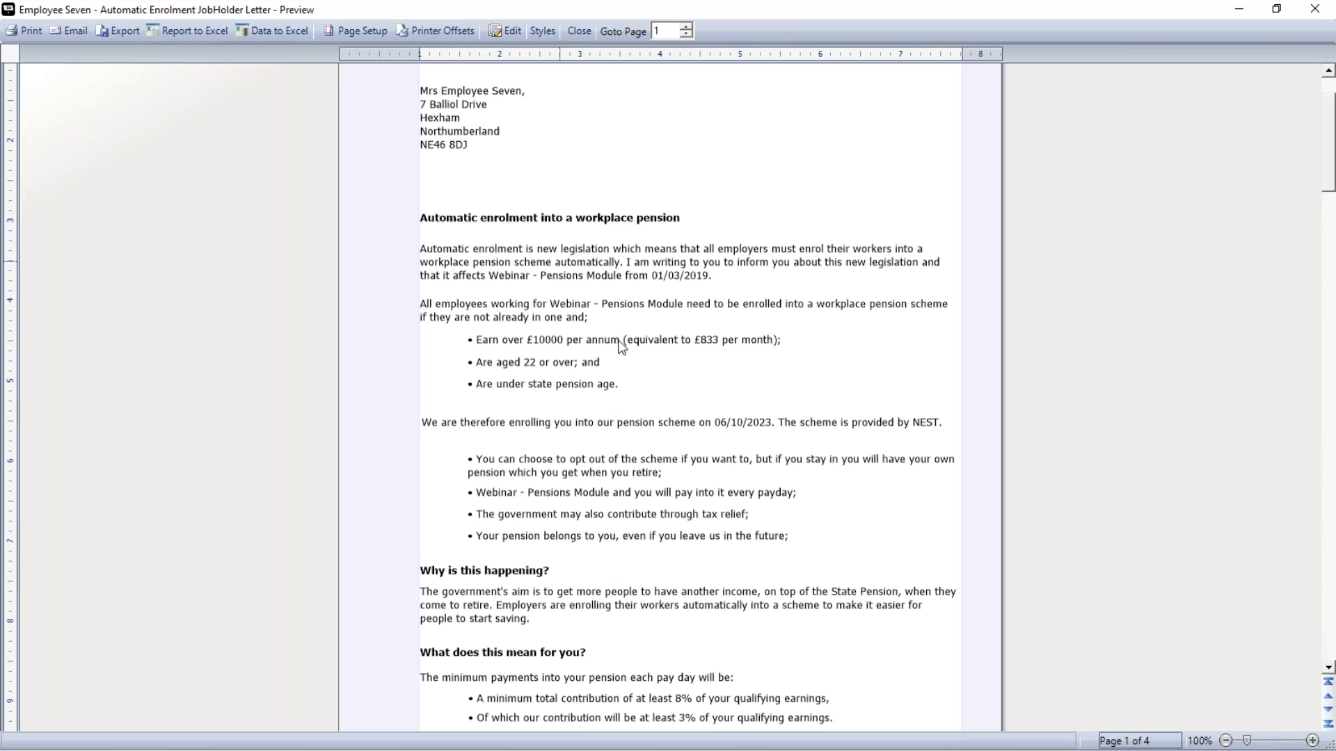
pyautogui.scroll(-3, 621, 394)
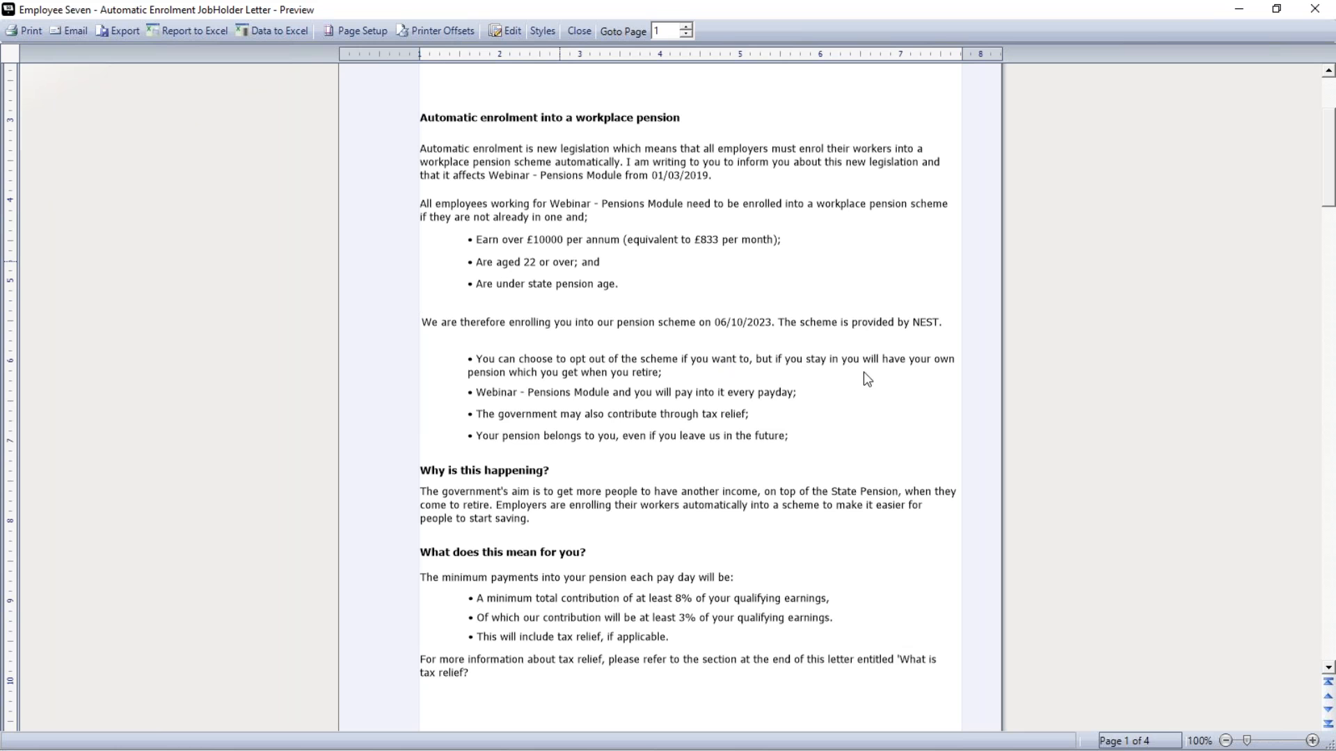
pyautogui.scroll(-3, 932, 348)
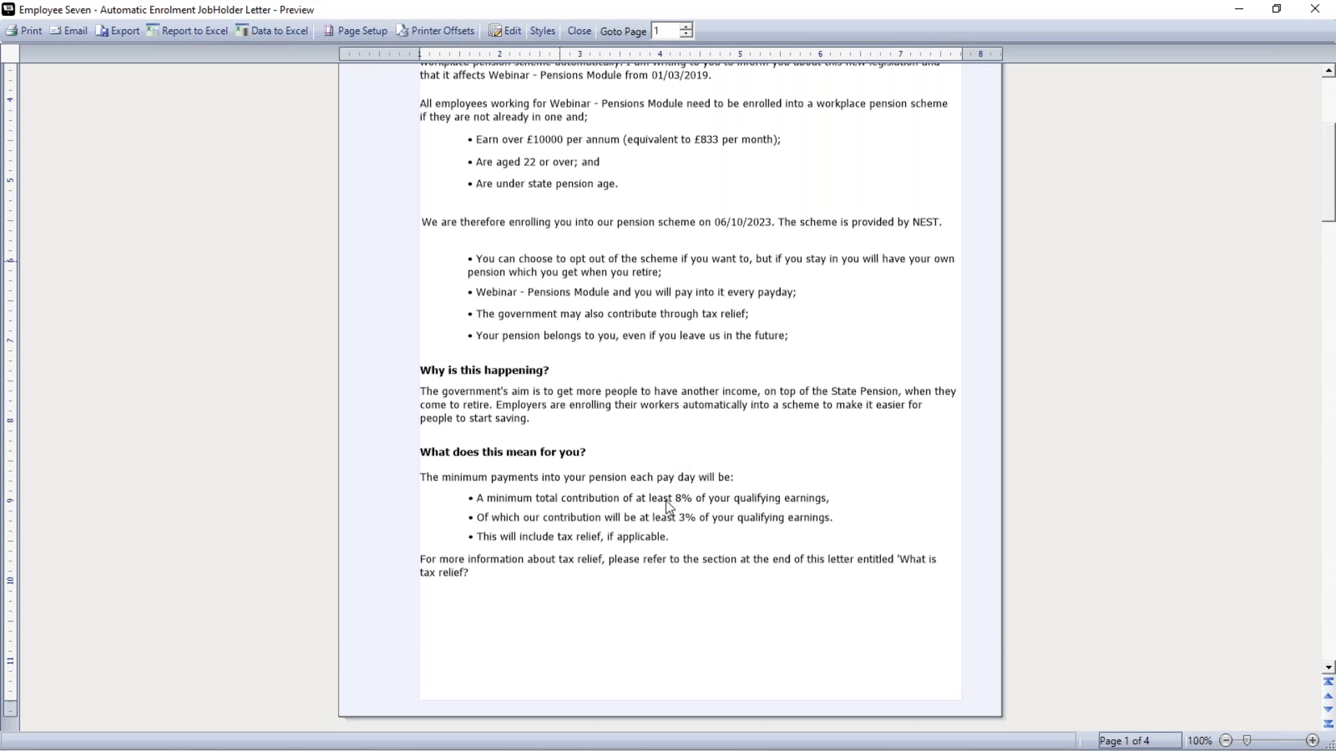
pyautogui.scroll(-18, 666, 500)
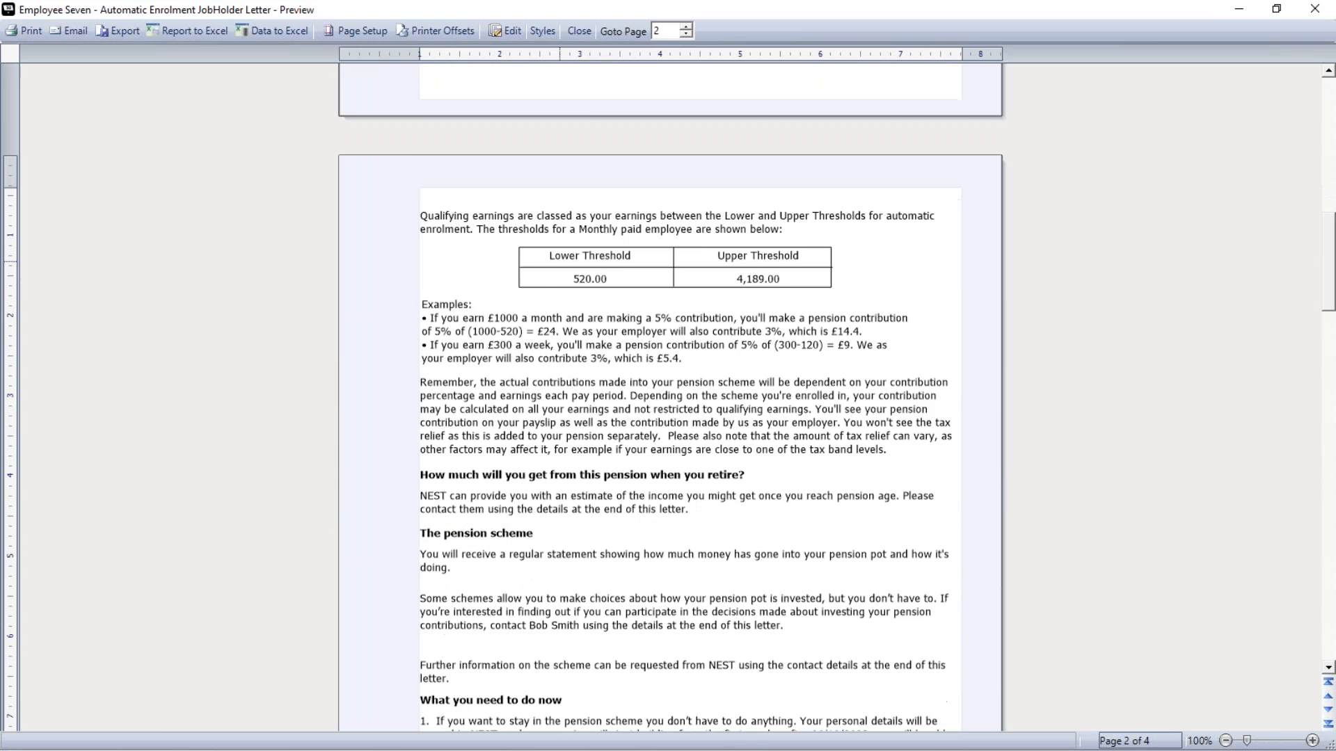
pyautogui.scroll(-3, 670, 397)
pyautogui.scroll(-6, 689, 396)
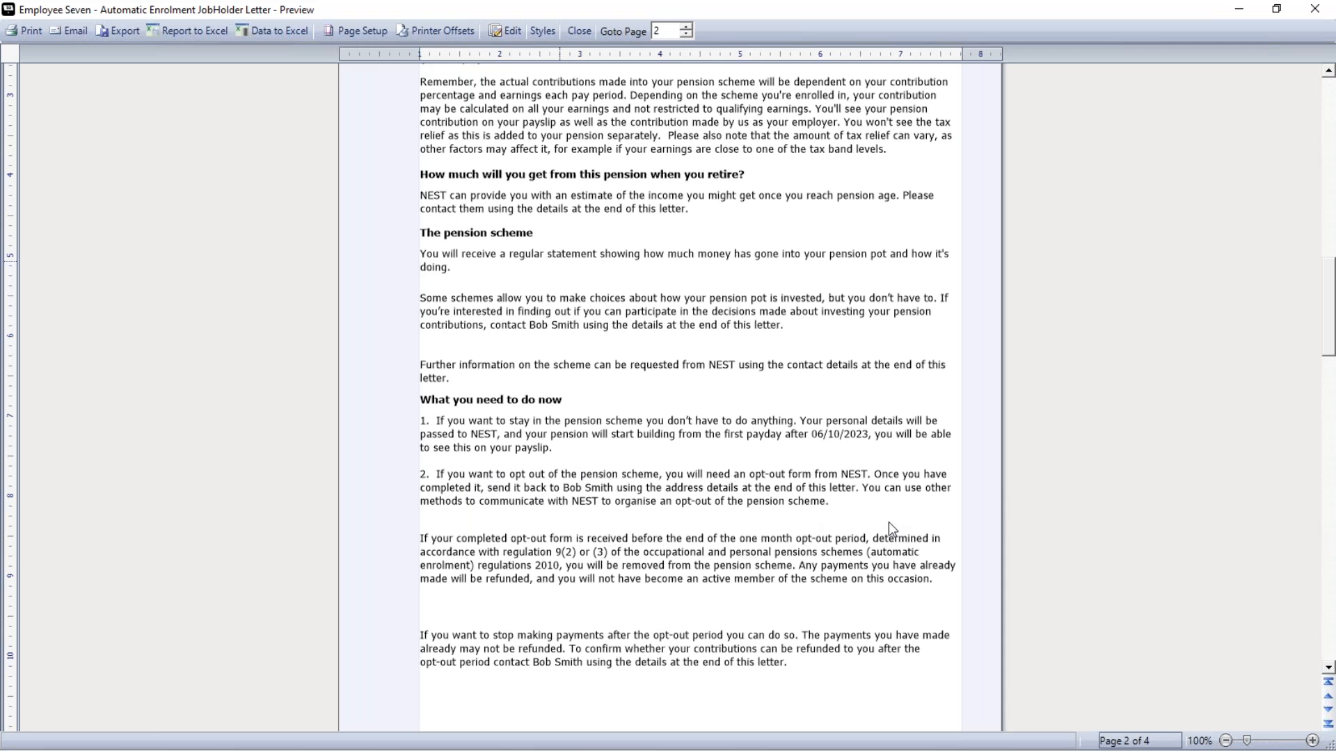
pyautogui.scroll(-5, 890, 531)
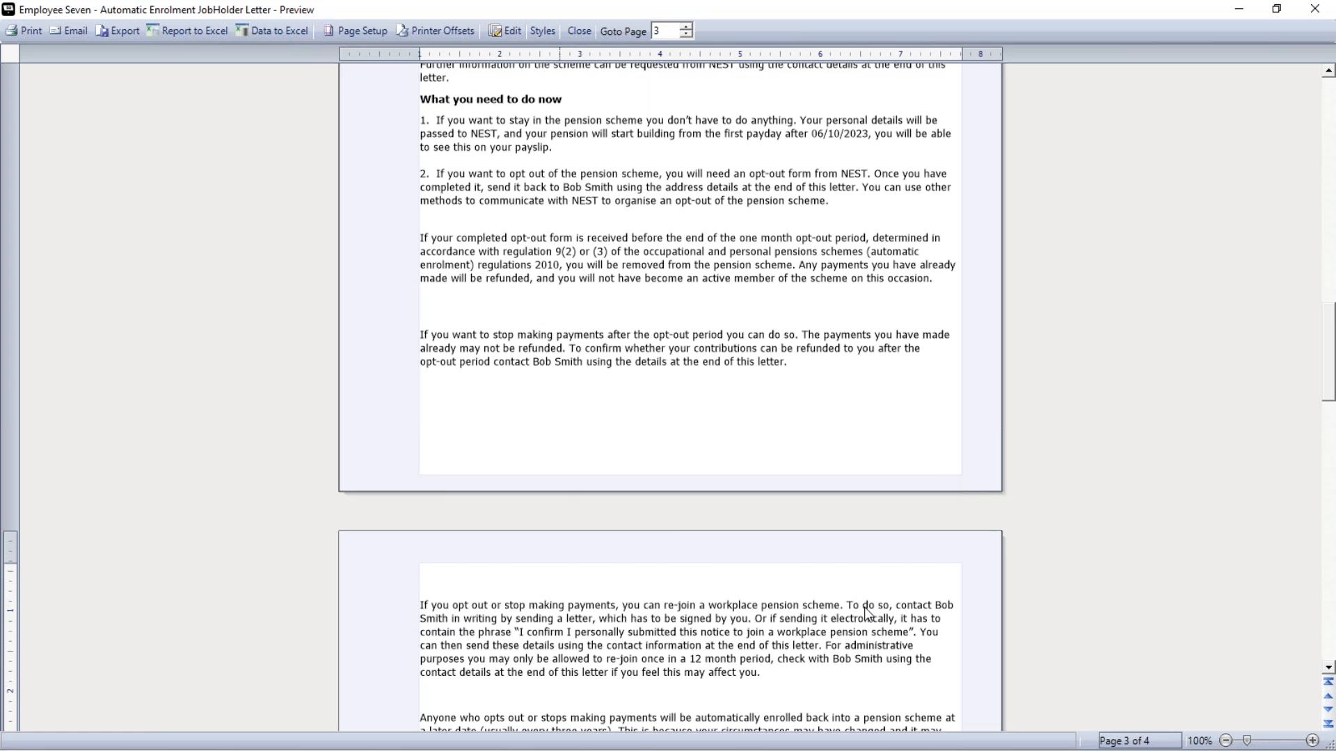
pyautogui.scroll(-8, 883, 528)
pyautogui.scroll(-8, 870, 613)
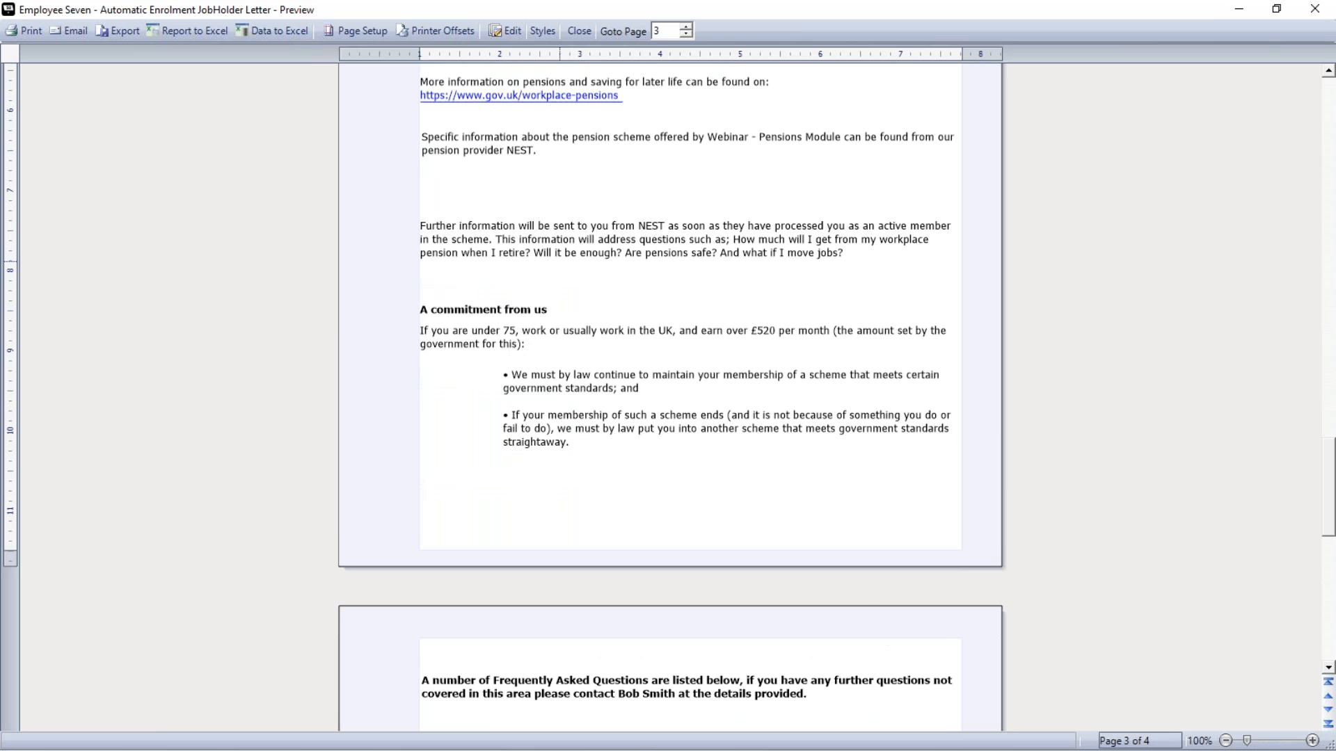
pyautogui.scroll(-13, 830, 659)
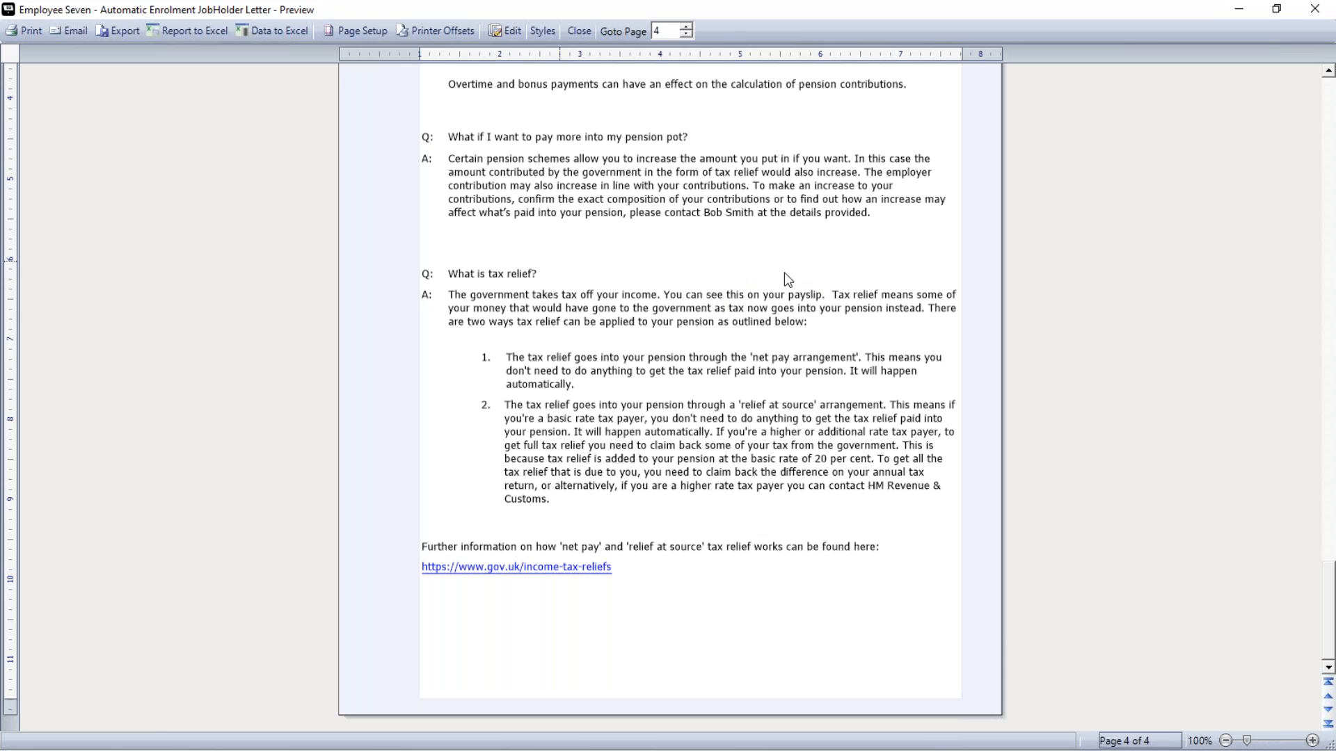
pyautogui.click(583, 39)
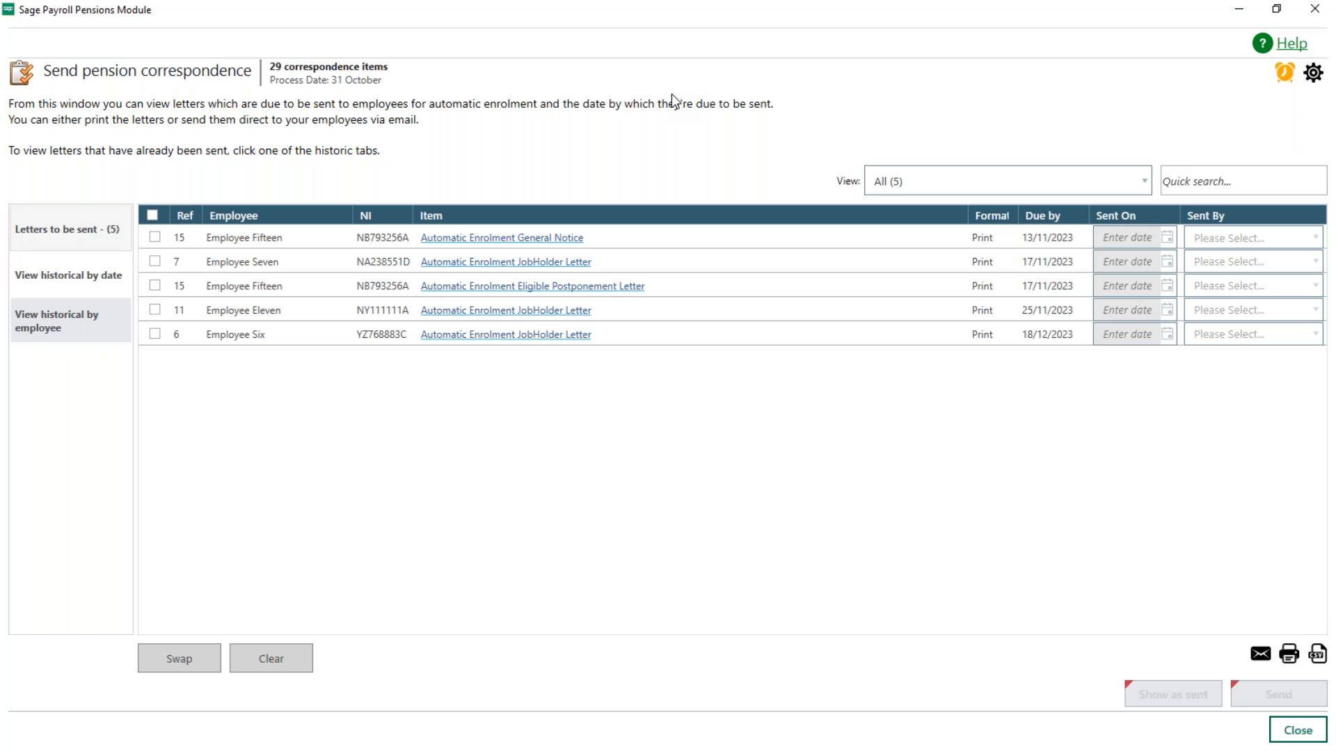
# Step: Select all letters waiting to be sent, and set their sent date to 31/10/2023 and sender to User
pyautogui.click(154, 215)
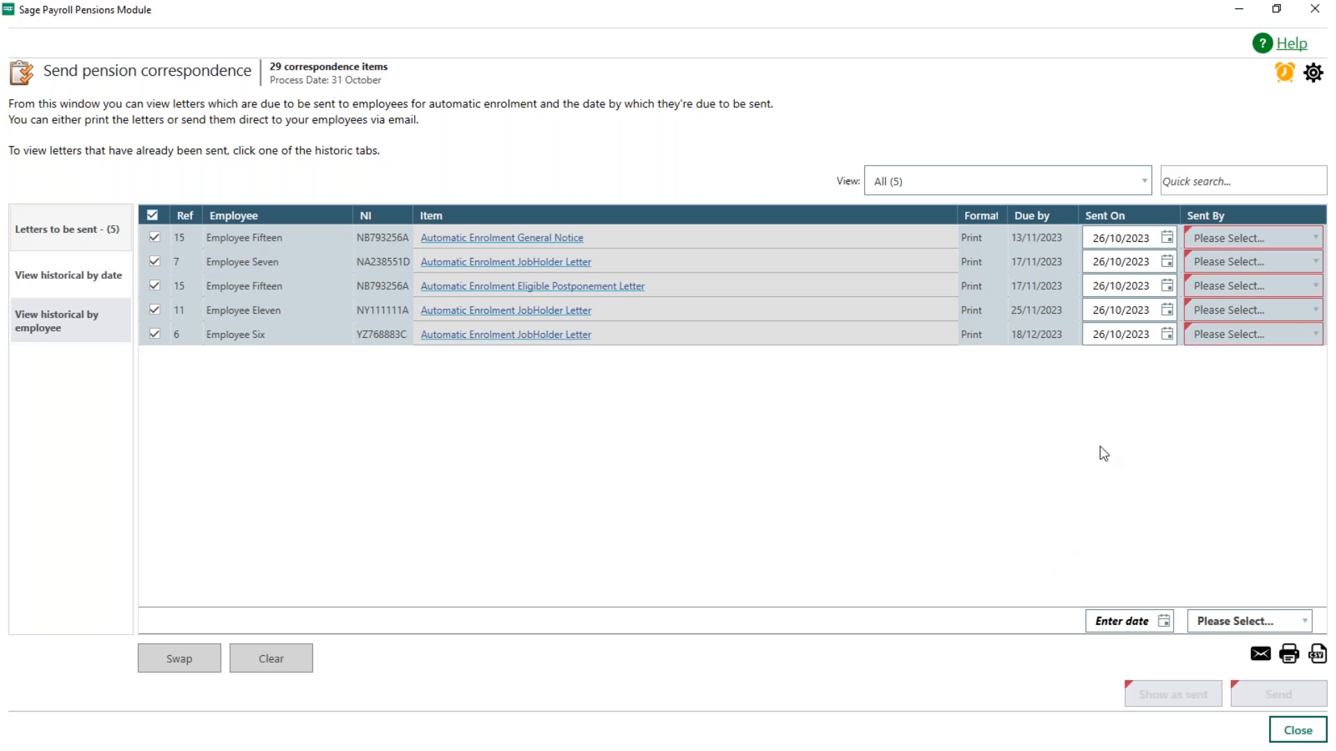
pyautogui.click(1164, 621)
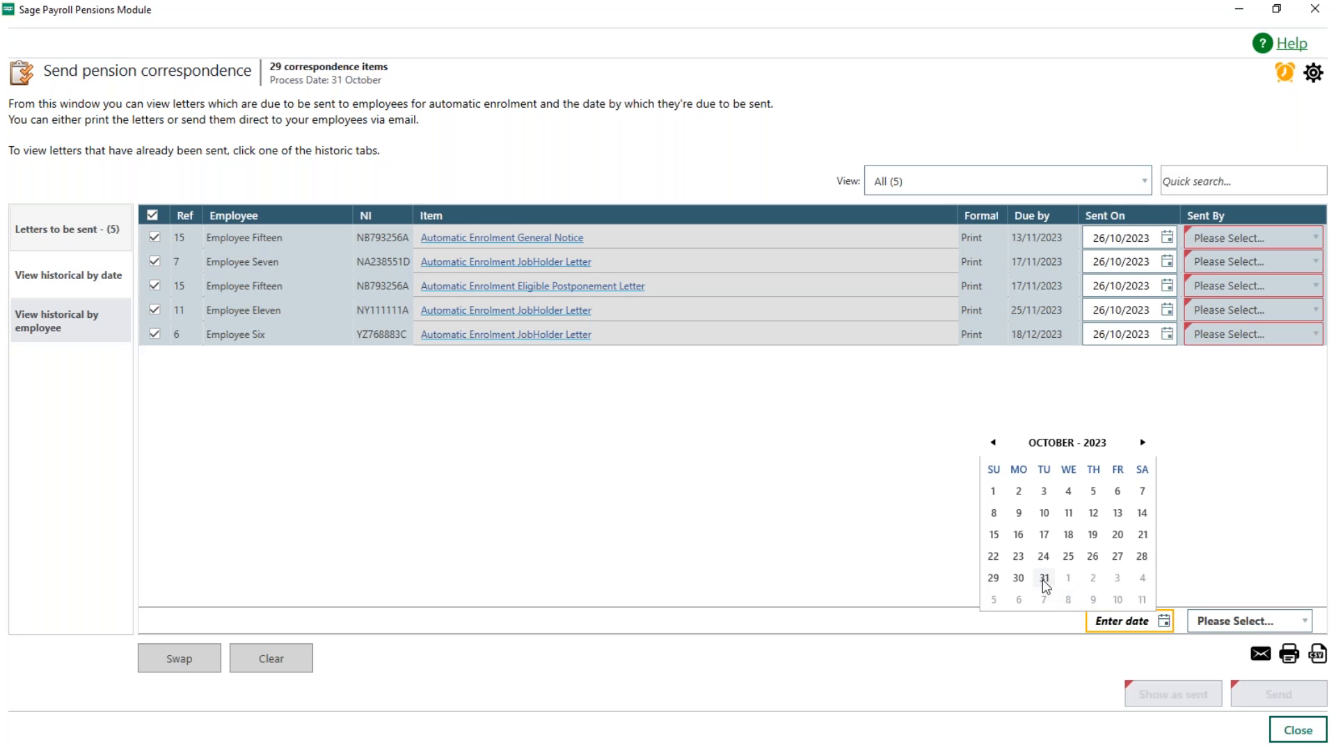
pyautogui.click(1043, 578)
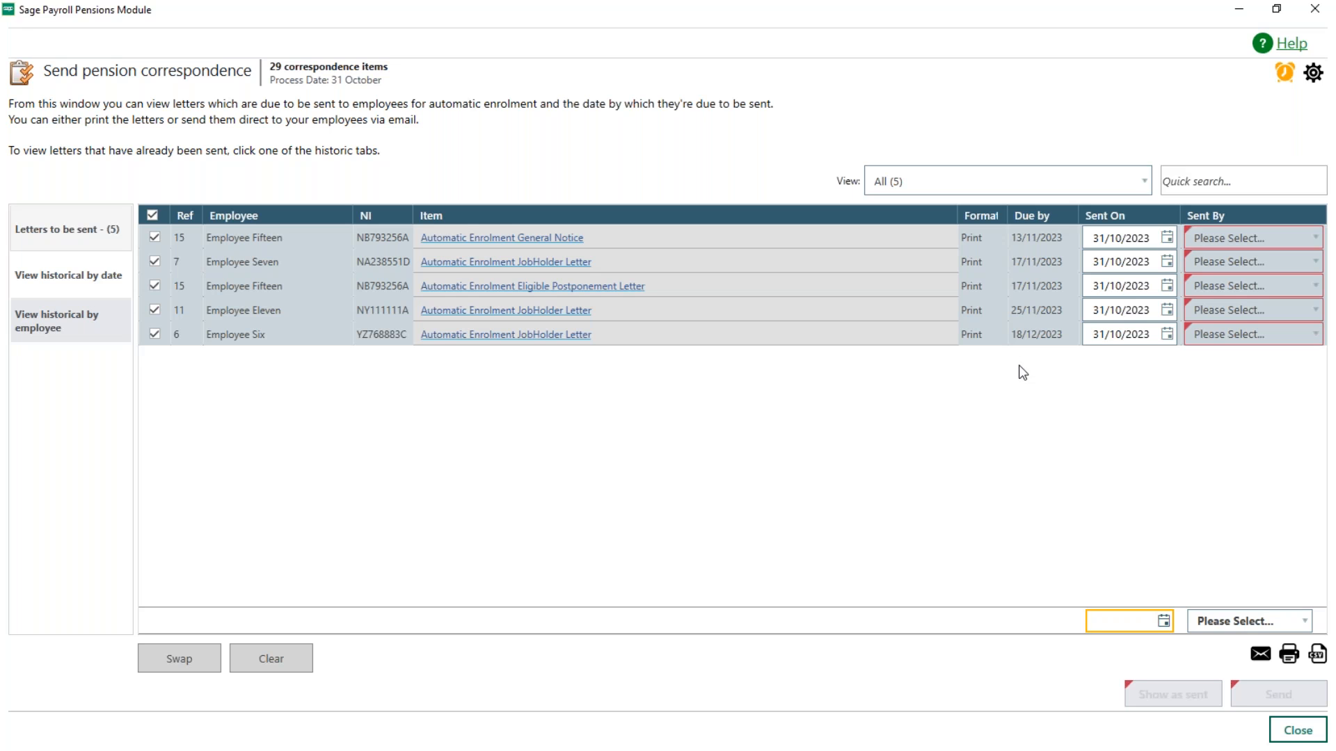
pyautogui.click(1239, 620)
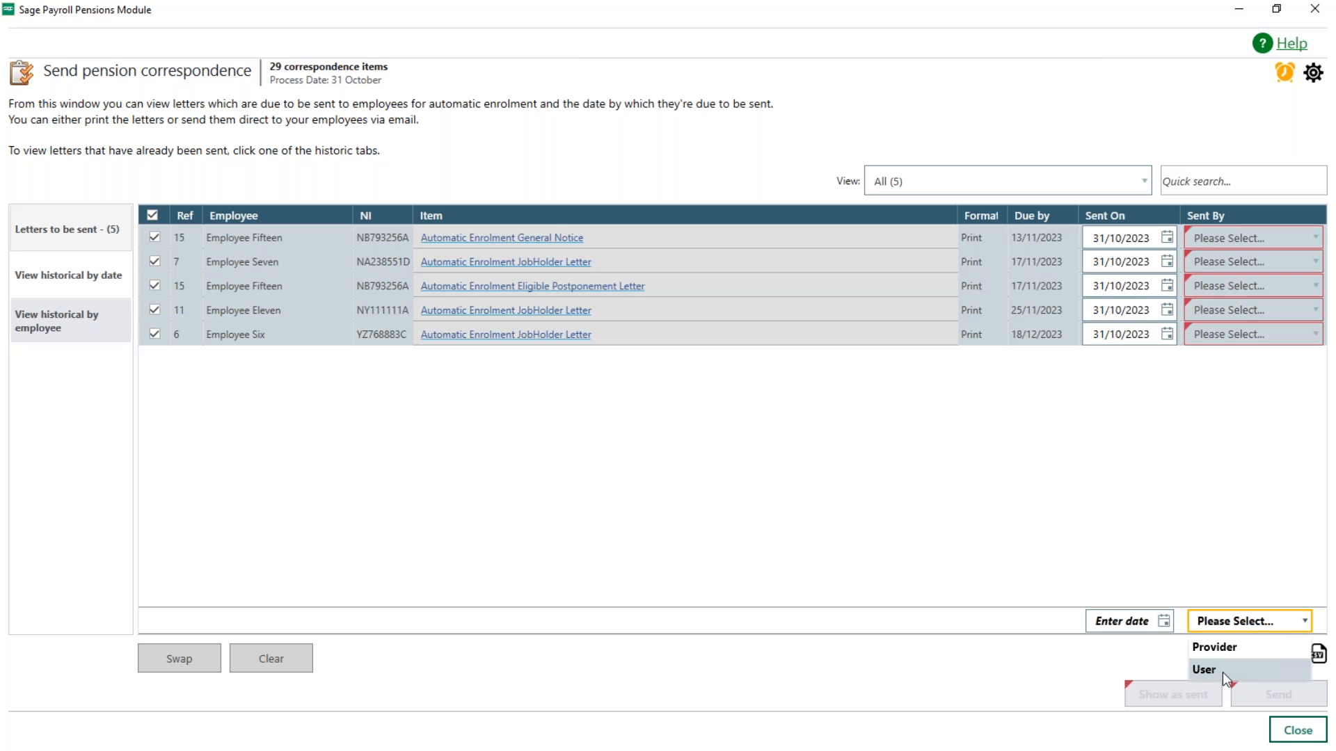
pyautogui.click(1222, 672)
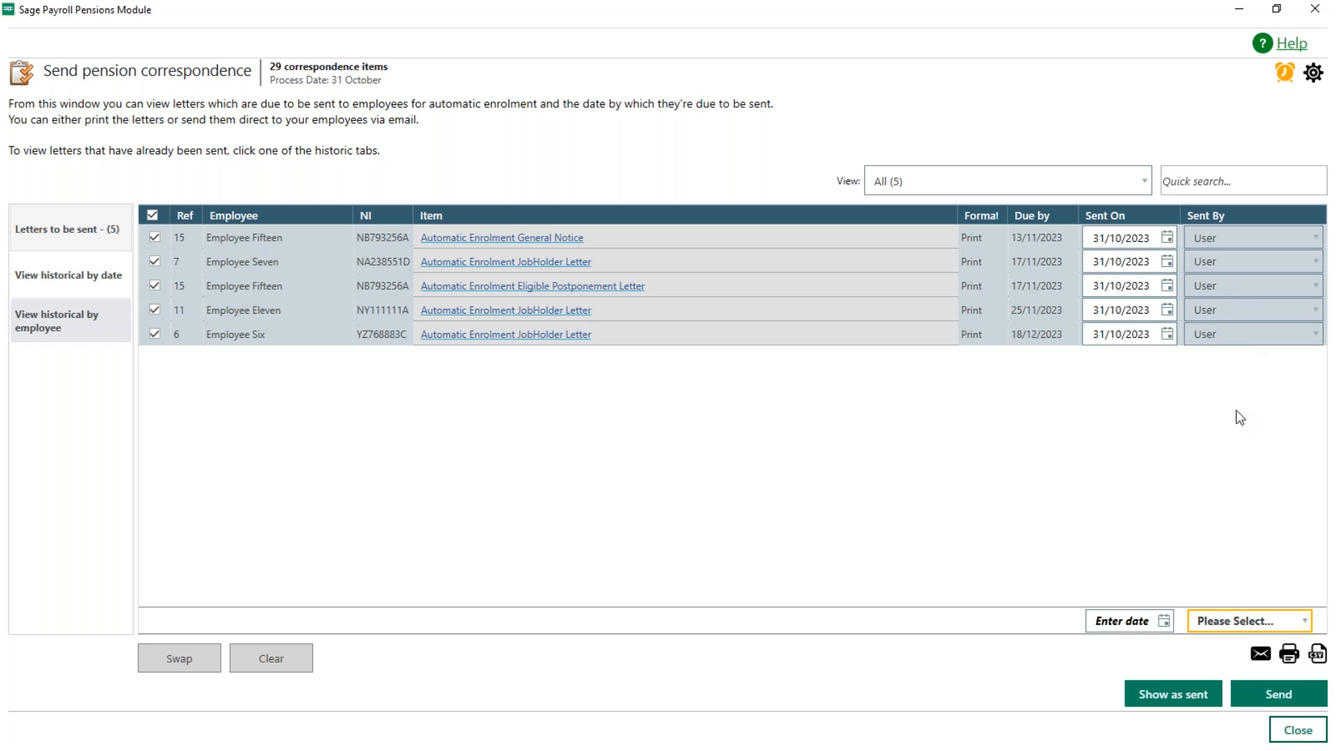
# Step: Send the selected letters using their specified format, cancelling the print dialogs and acknowledging the completion message
pyautogui.click(1284, 697)
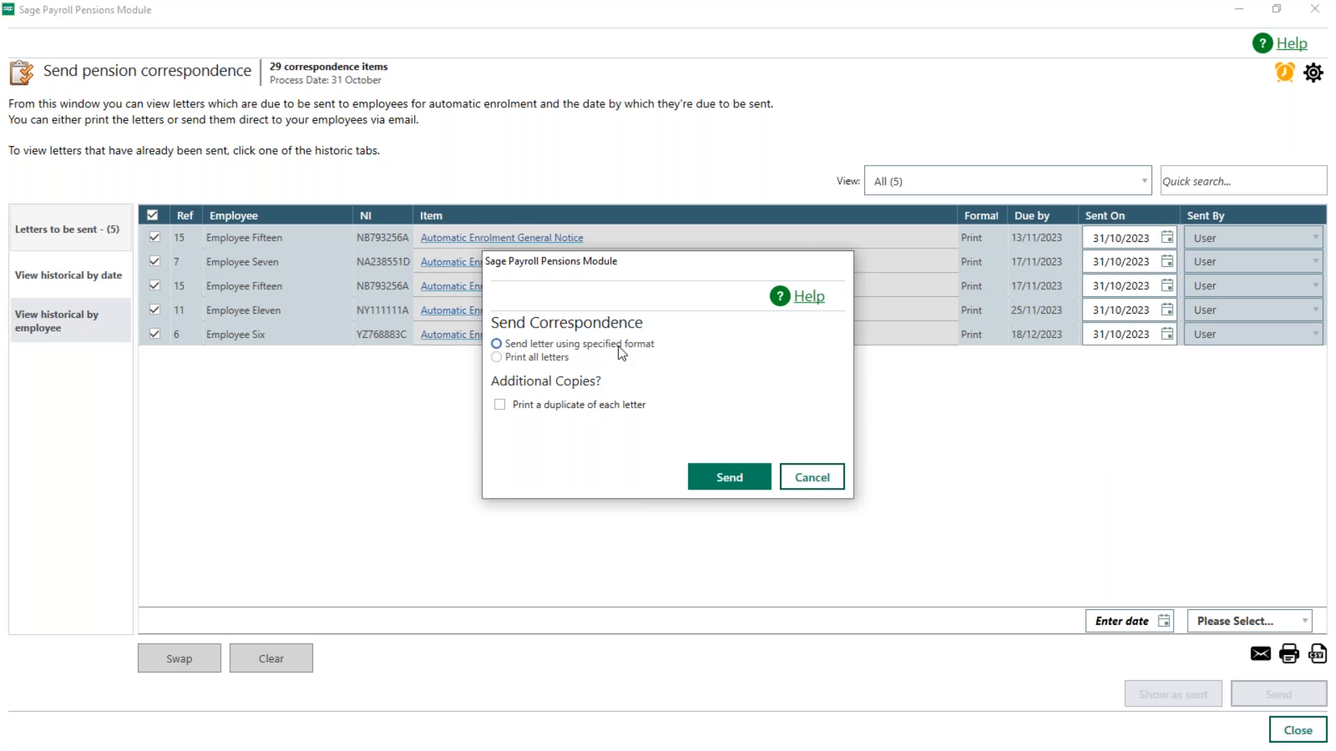
pyautogui.click(553, 360)
pyautogui.click(727, 485)
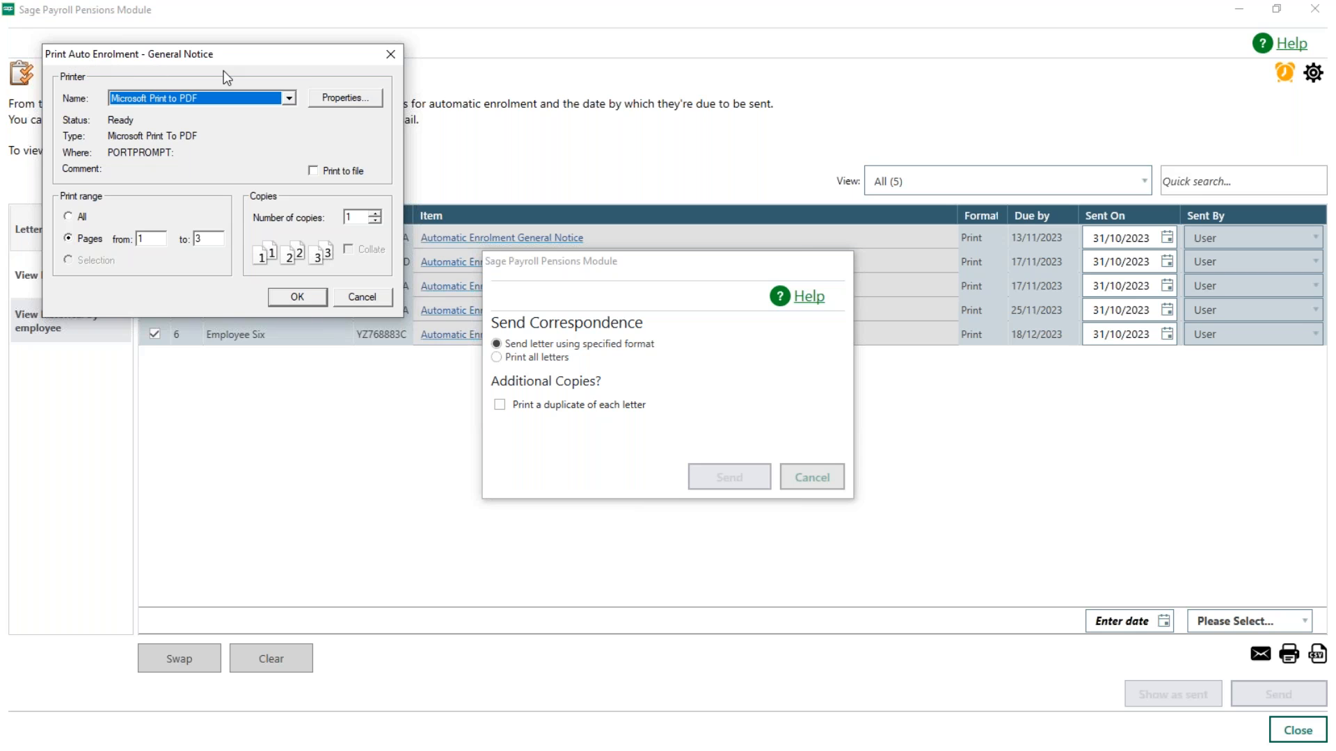
pyautogui.click(363, 298)
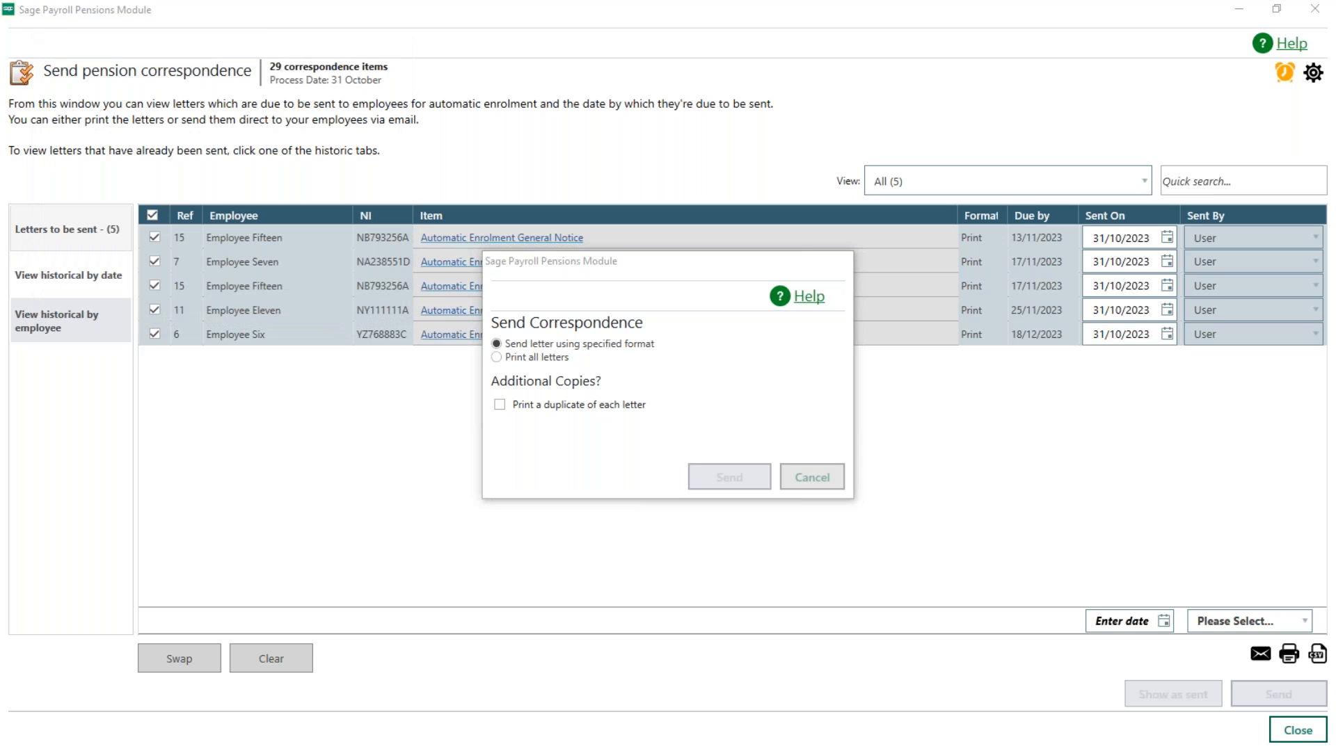
pyautogui.click(374, 294)
pyautogui.press('Return')
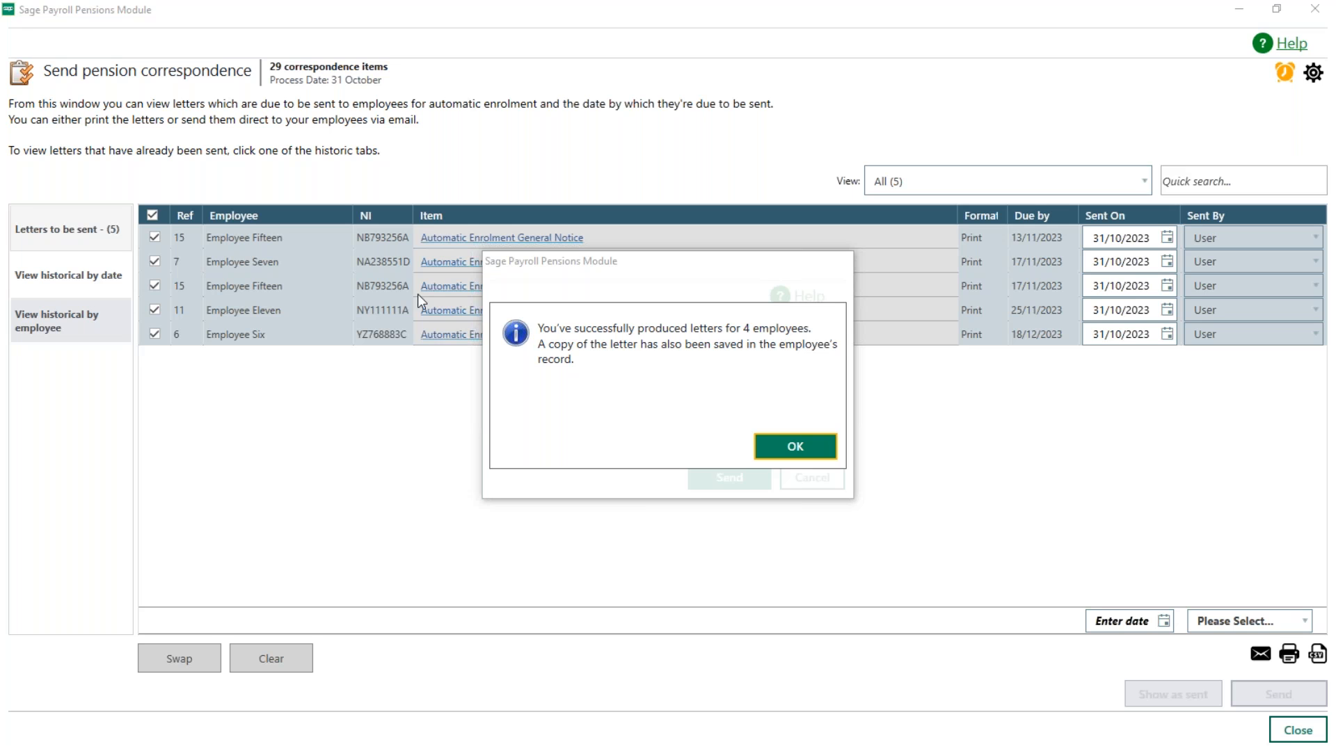
pyautogui.click(796, 462)
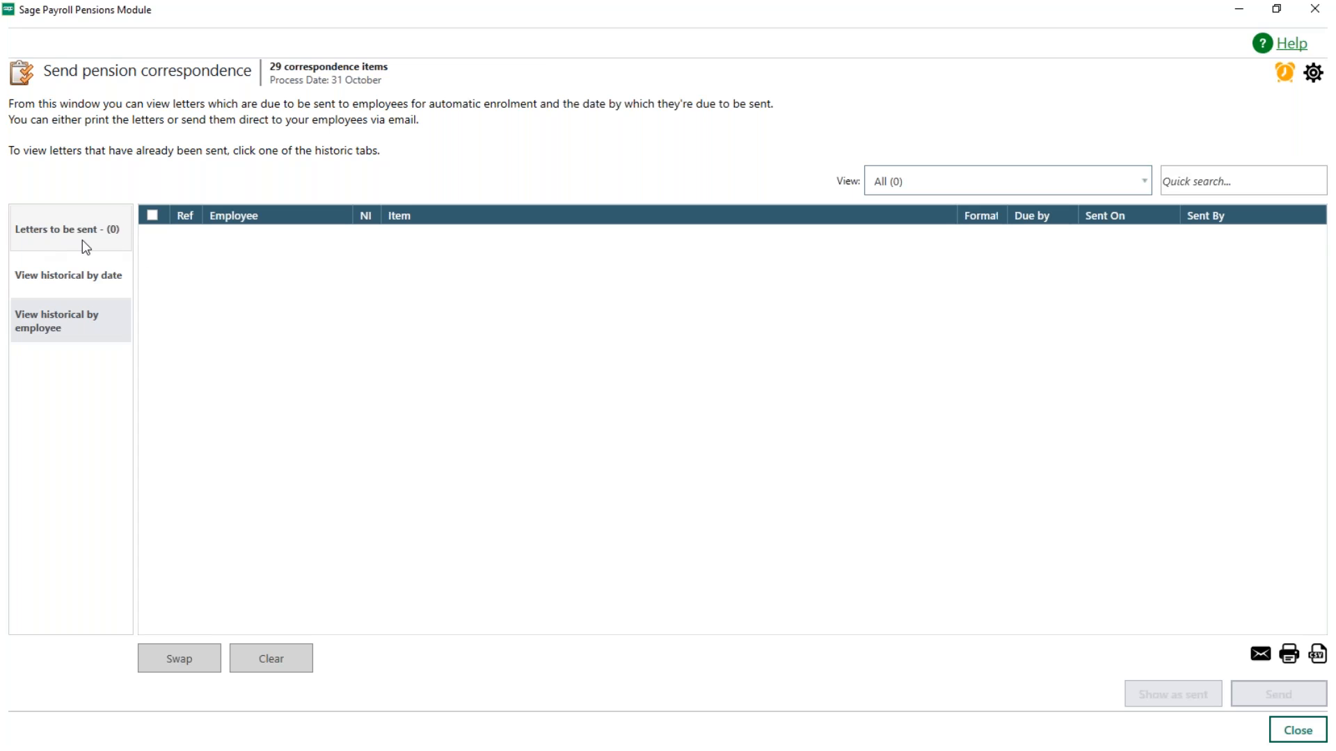
# Step: View the historical correspondence by date, filter it to 31/10/2023 and to 30/09/2023, and clear the filter
pyautogui.click(66, 280)
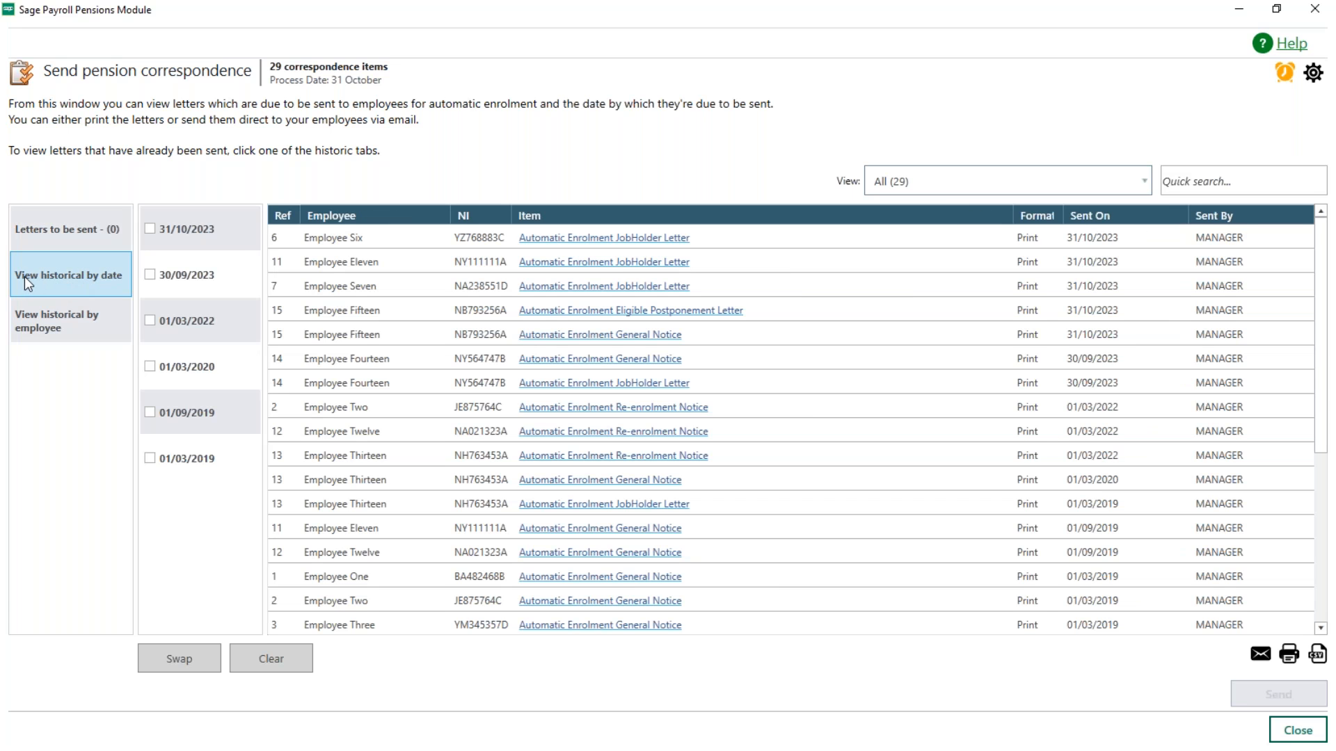
pyautogui.click(150, 230)
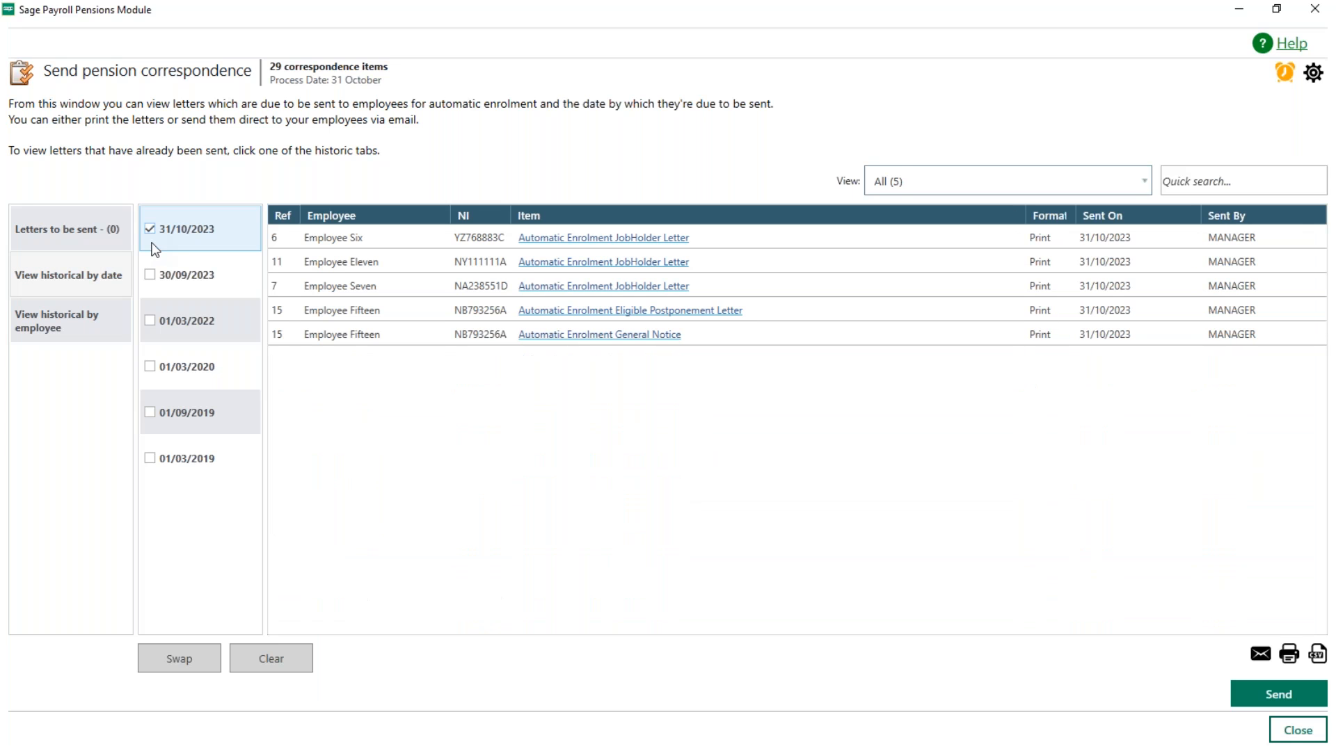
pyautogui.click(149, 274)
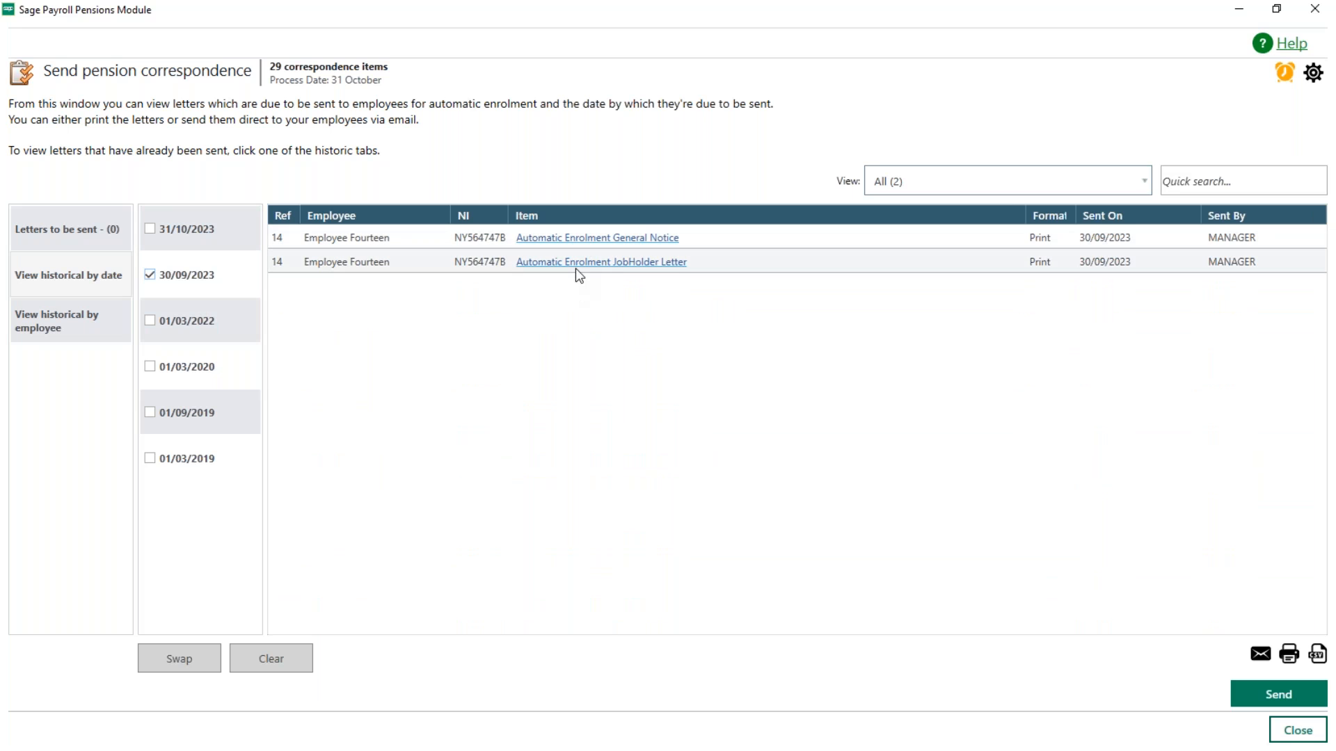
pyautogui.click(162, 281)
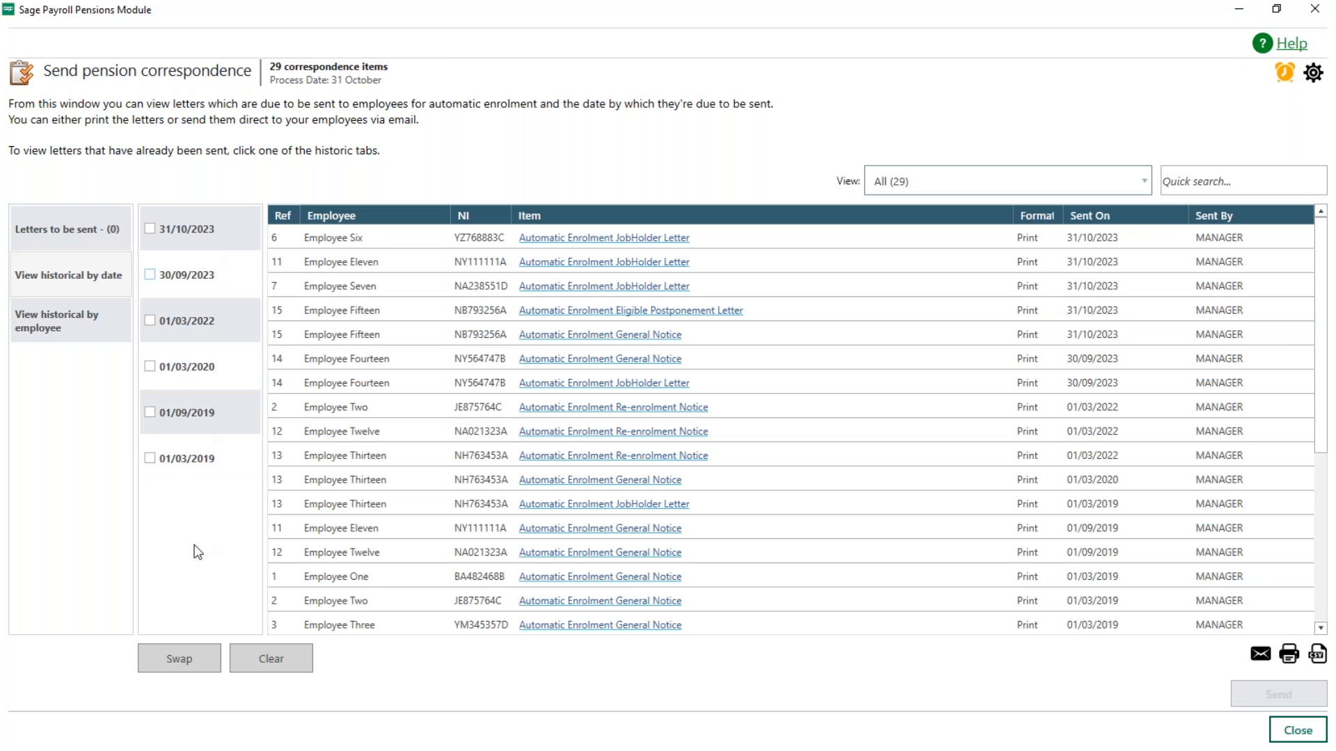
# Step: View the historical correspondence by employee, filter it to Employee Eight, clear the filter, and close the correspondence window
pyautogui.click(59, 325)
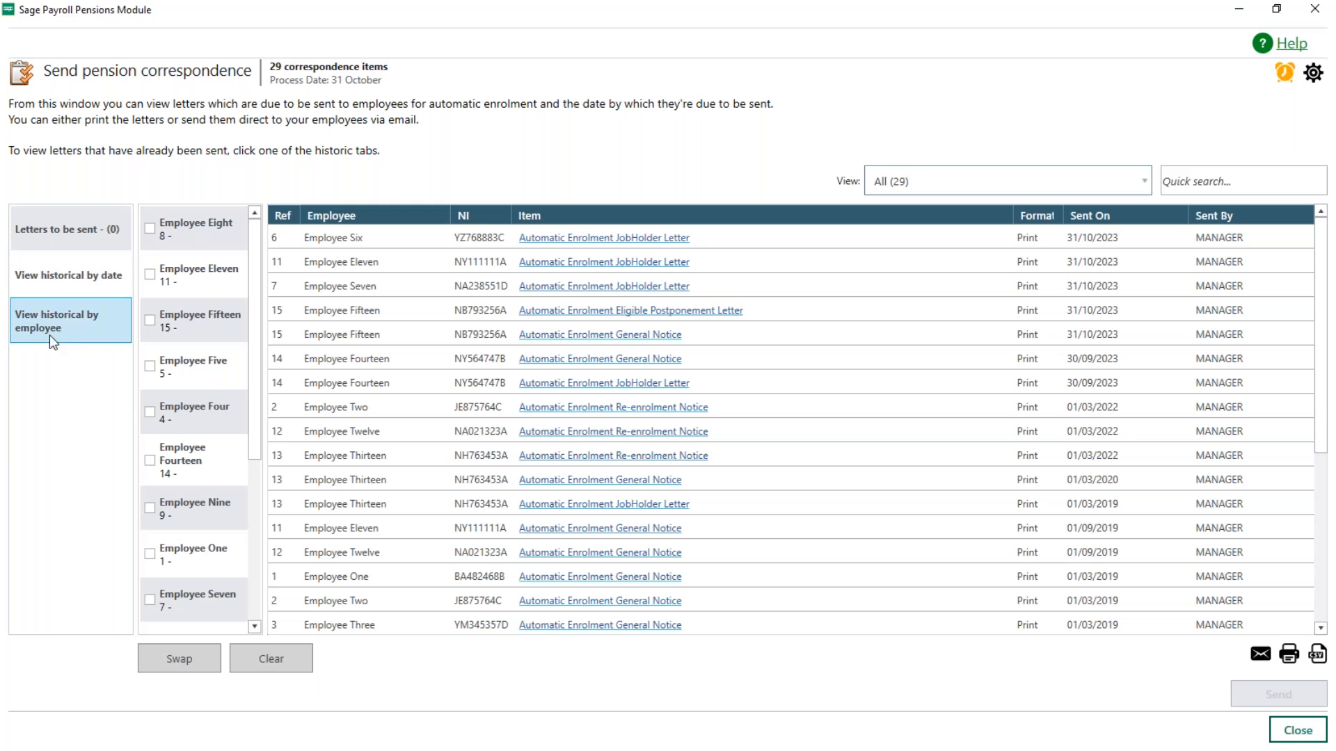
pyautogui.click(149, 228)
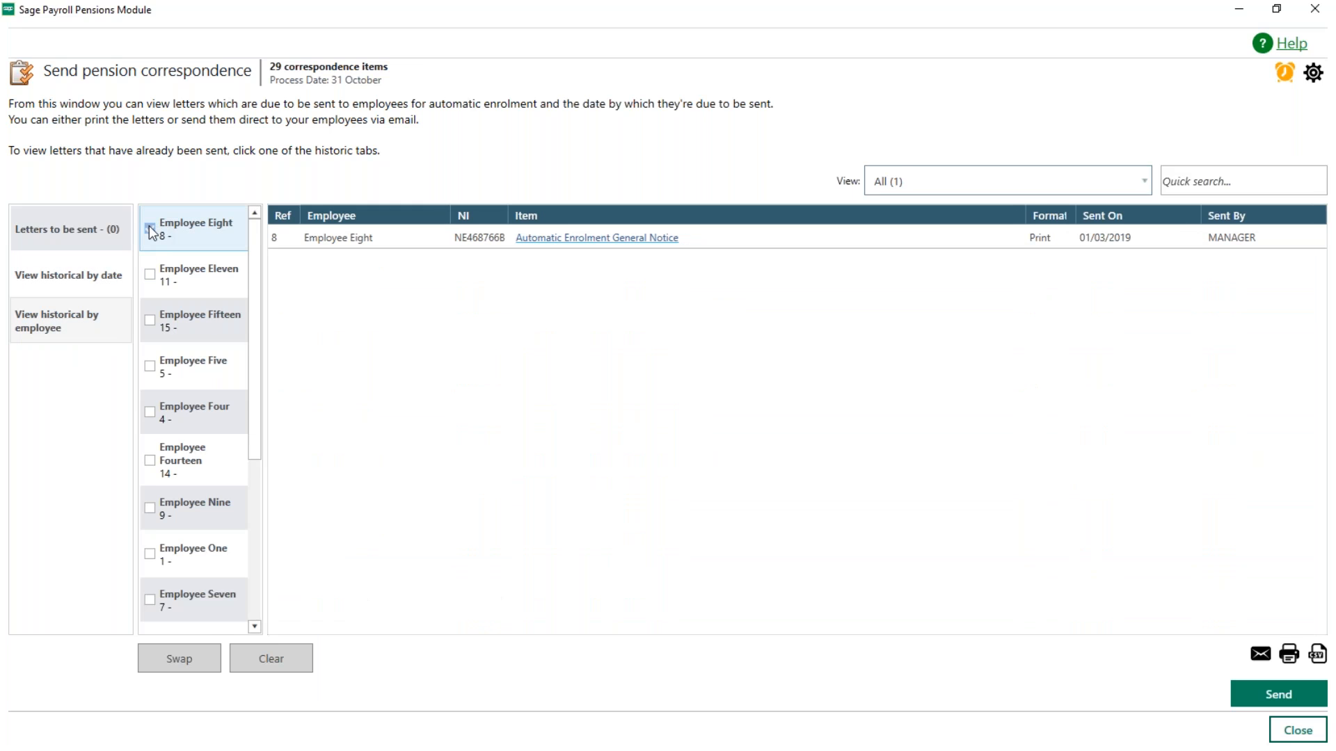
pyautogui.click(150, 229)
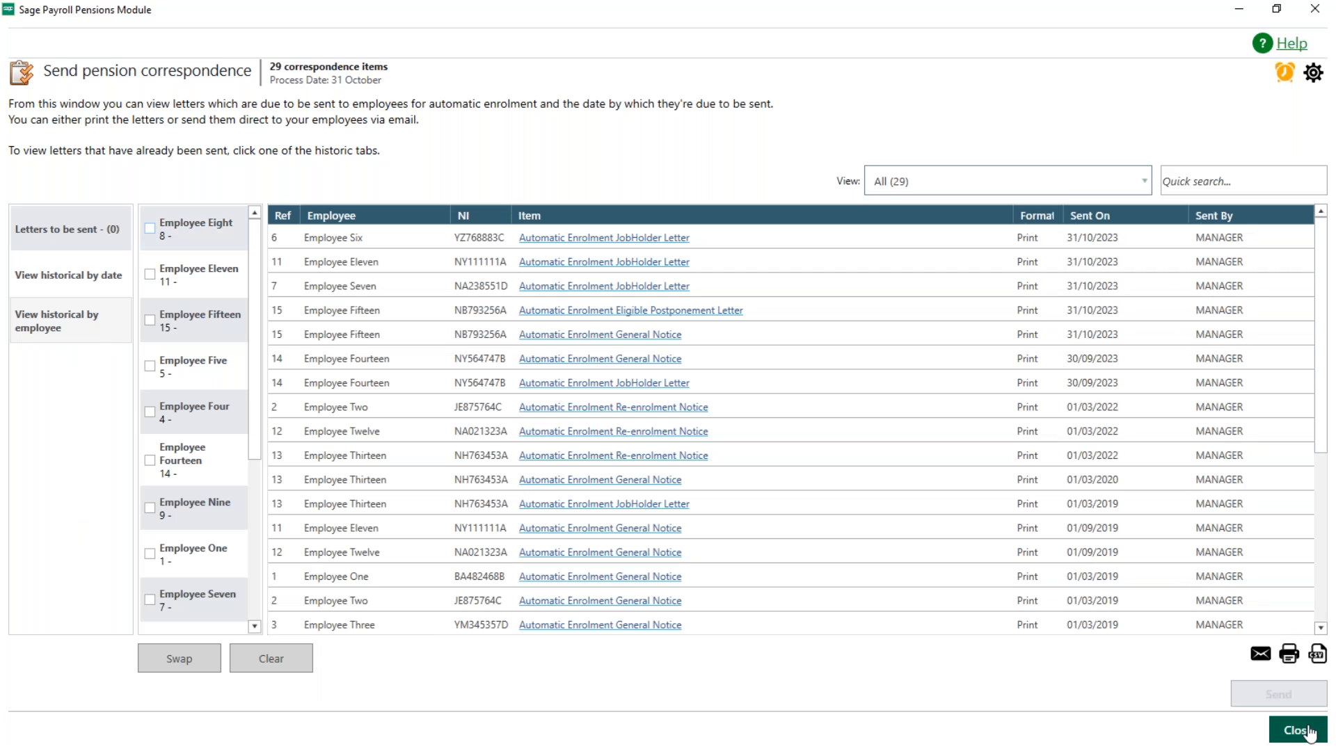
pyautogui.click(1308, 731)
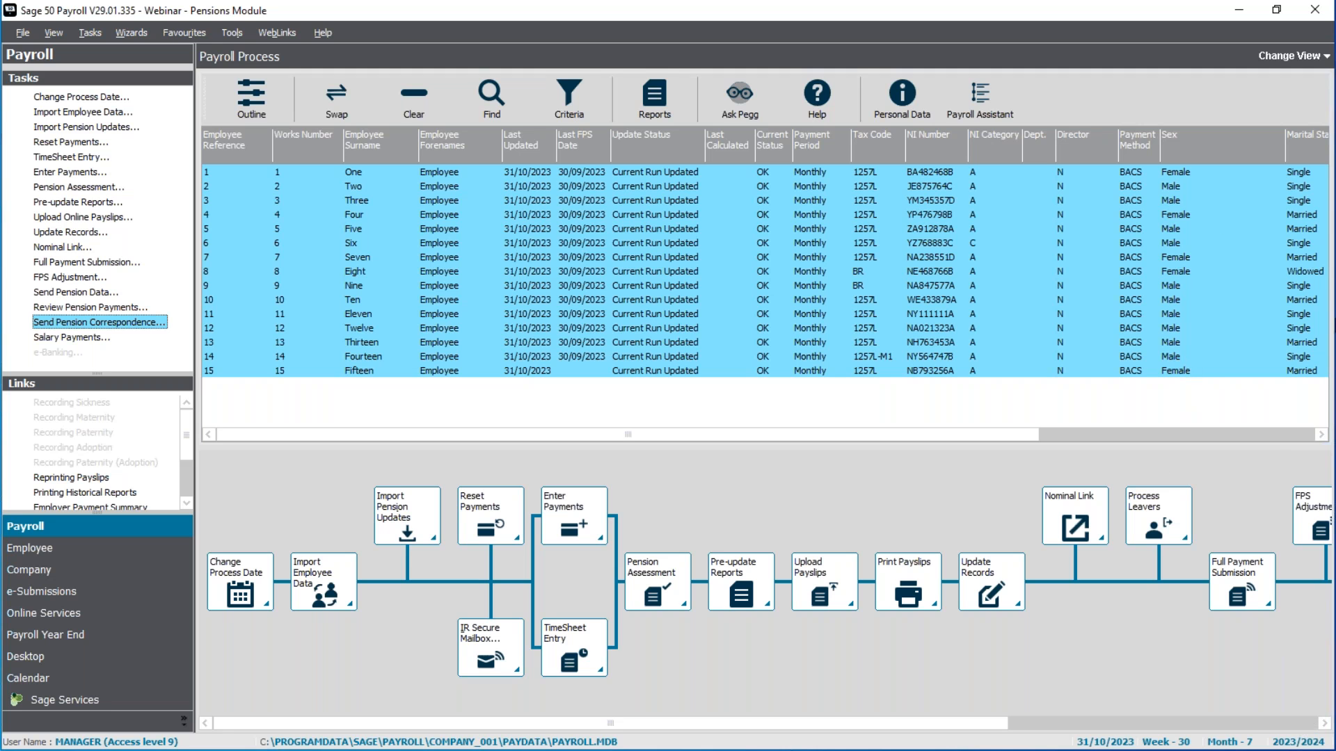
# Step: Change the payroll process date to 30/11/2023
pyautogui.click(70, 98)
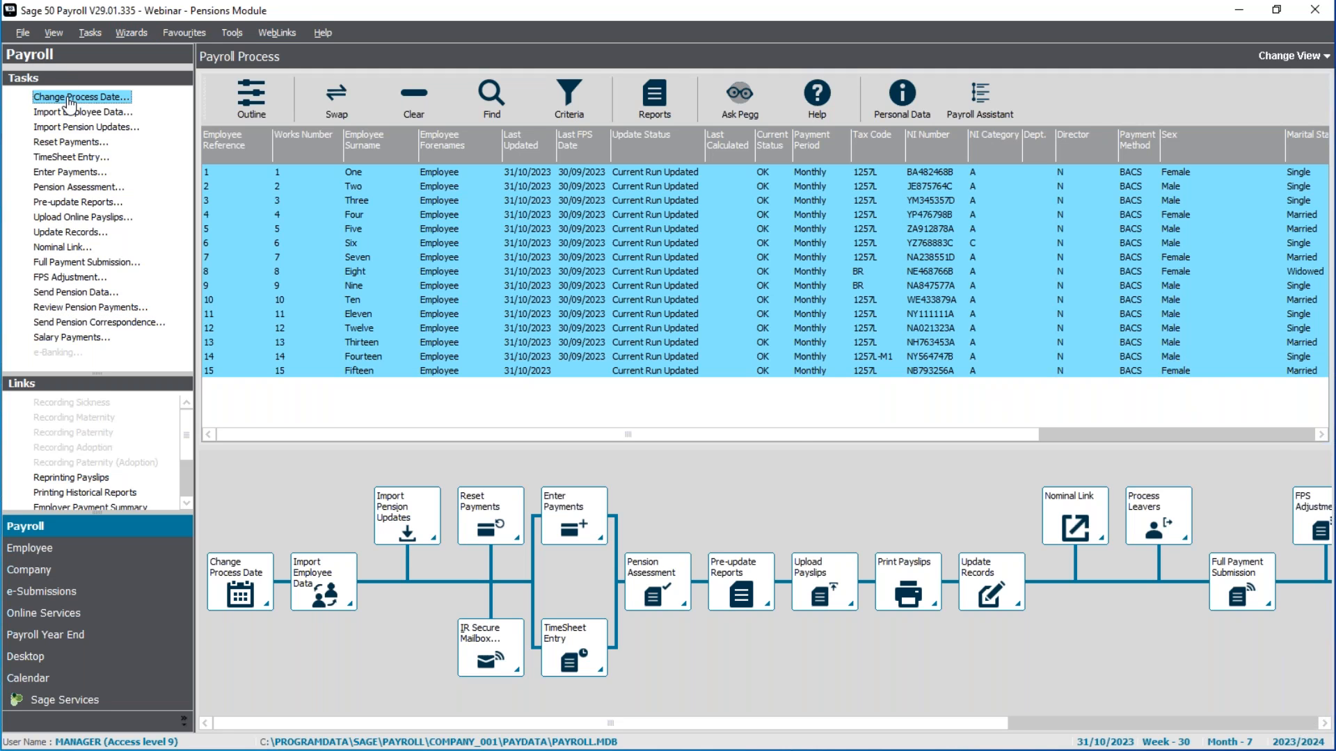
pyautogui.write('30/11/23')
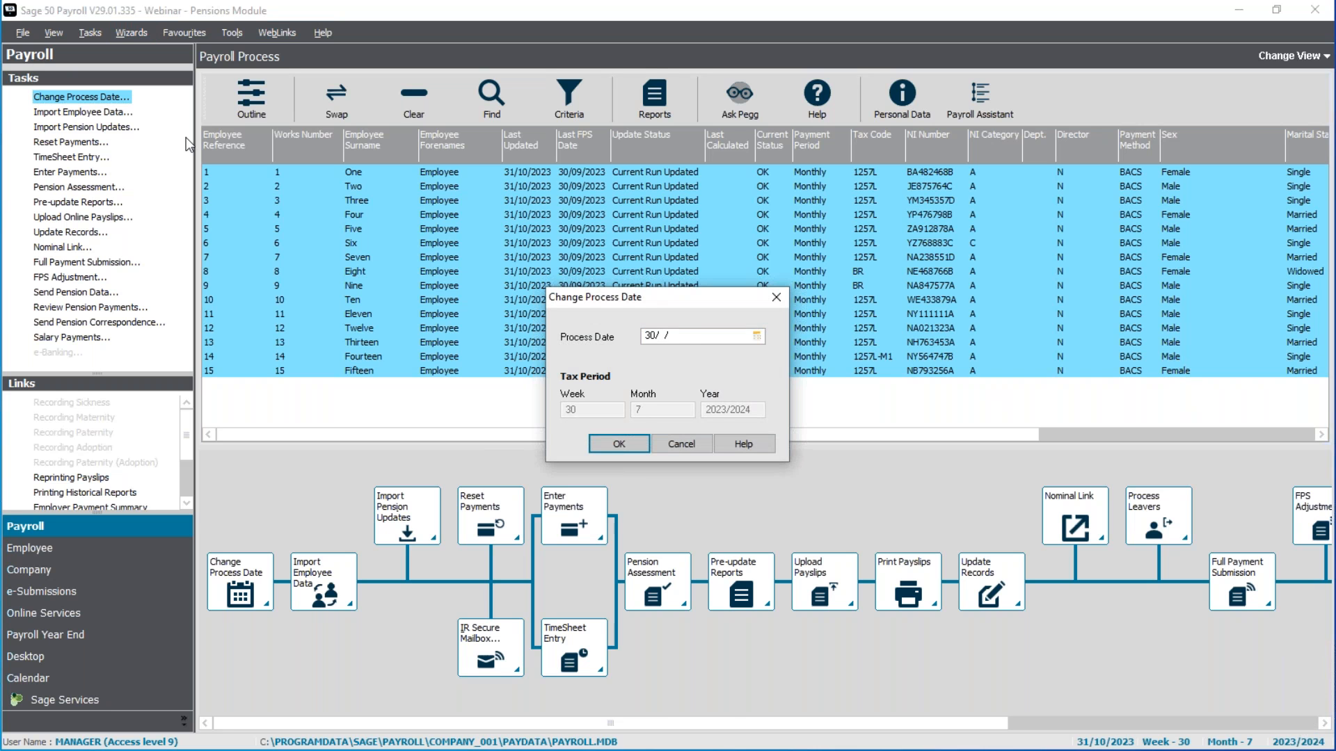
pyautogui.press('Return')
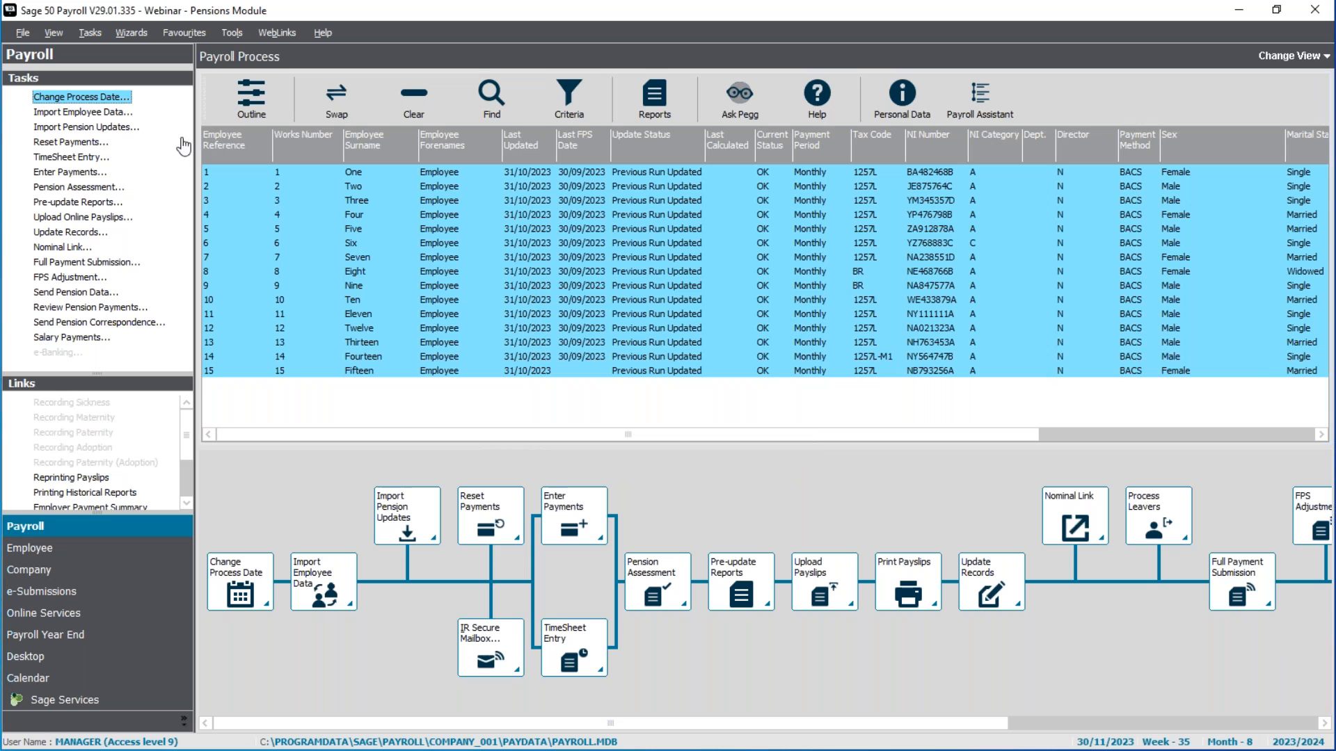
# Step: Run the pension assessment for all employees without a backup, check the status details of Employees Six, Fifteen and Fourteen, and close it
pyautogui.click(92, 188)
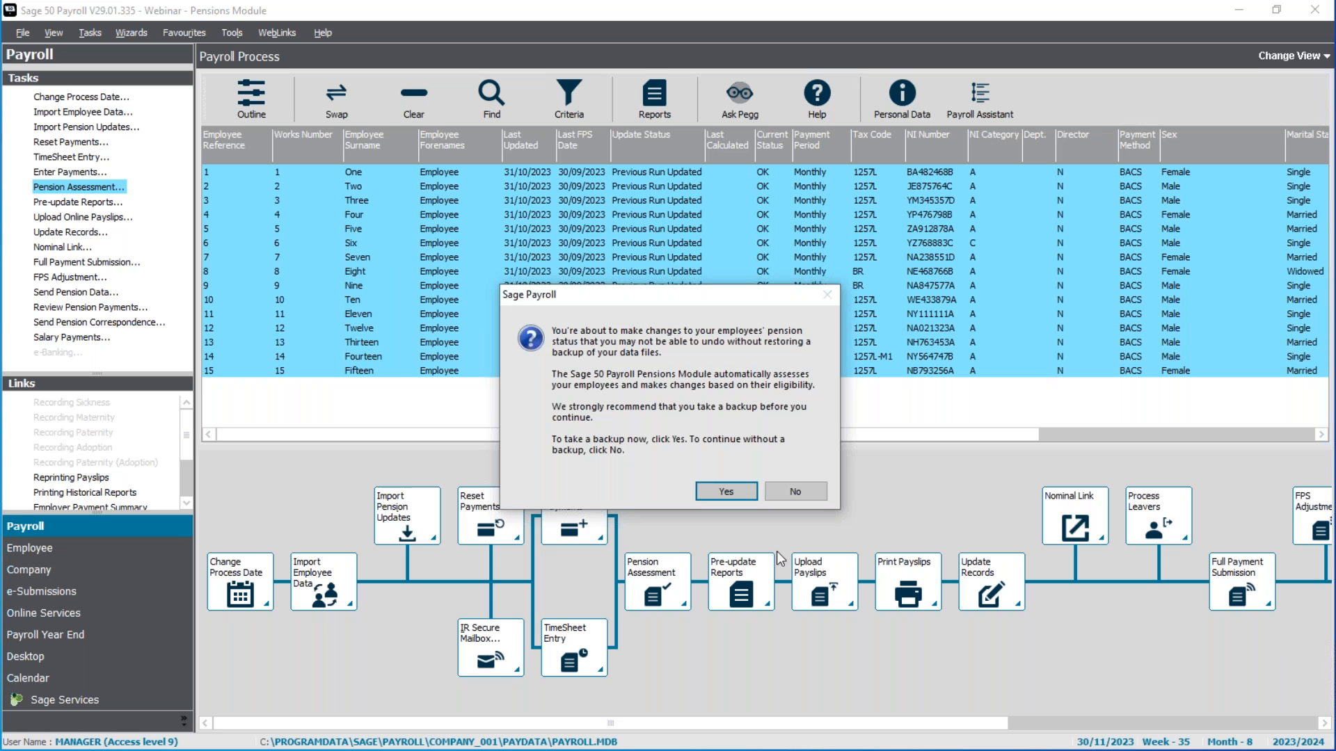
pyautogui.click(795, 492)
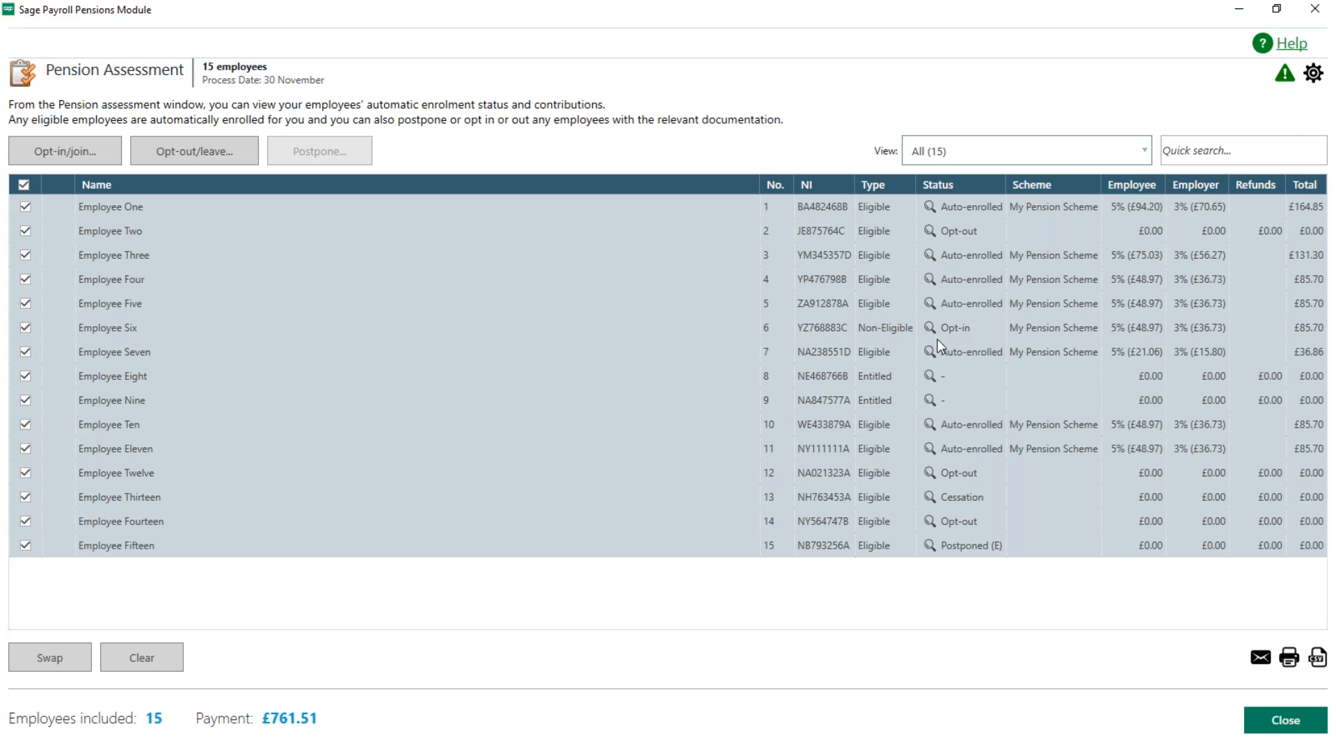
pyautogui.moveTo(933, 335)
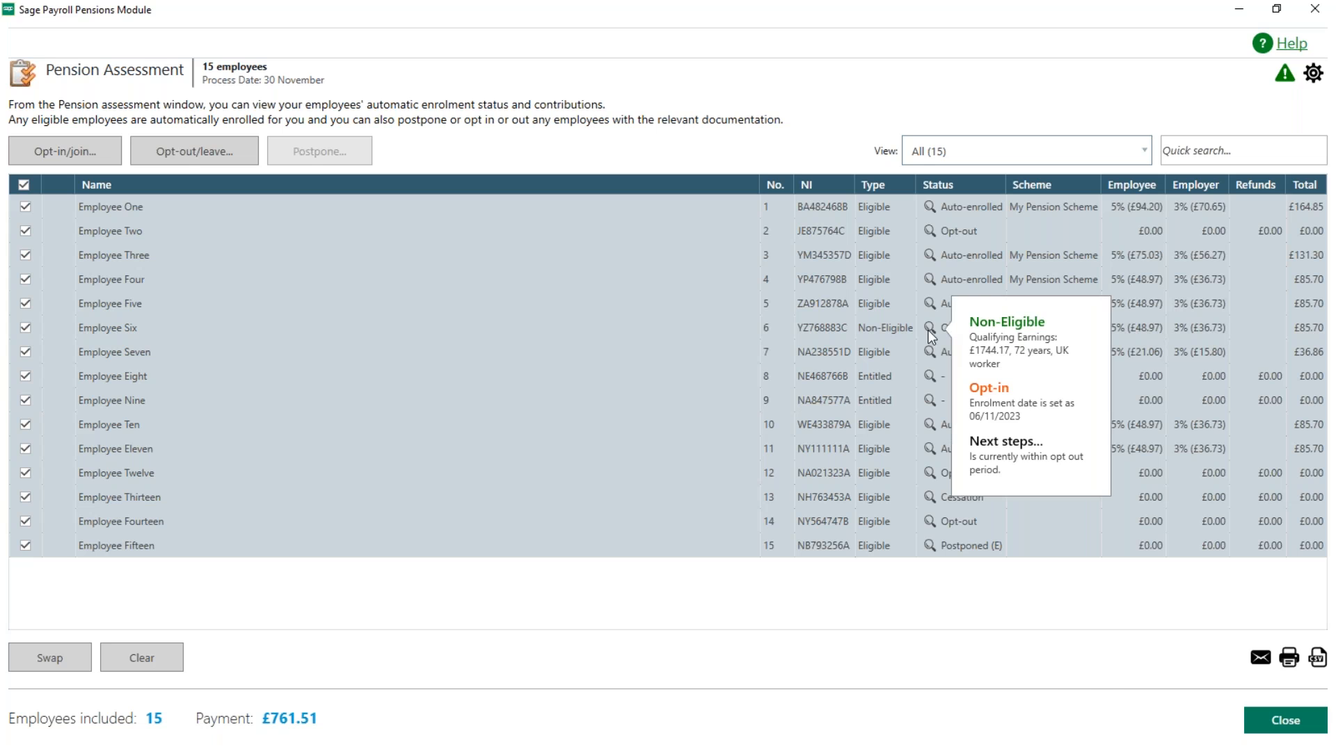
pyautogui.moveTo(929, 549)
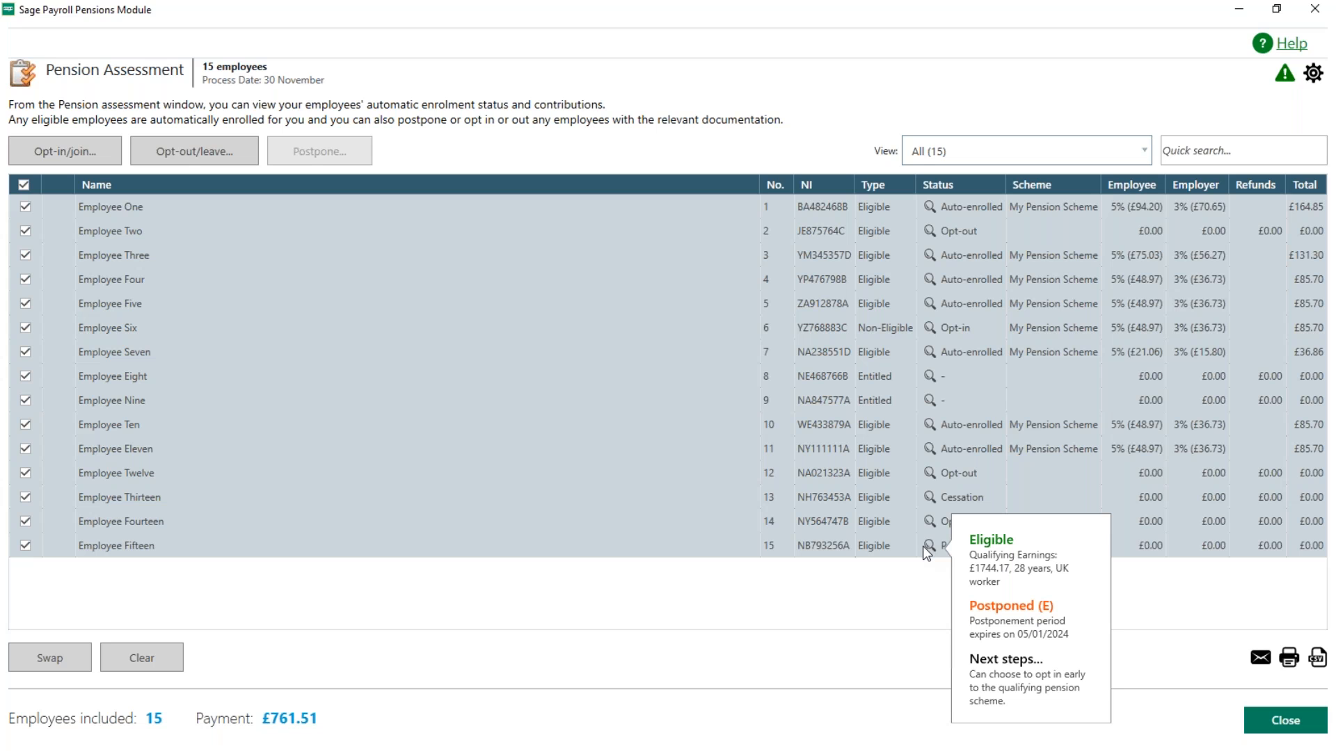
pyautogui.moveTo(931, 527)
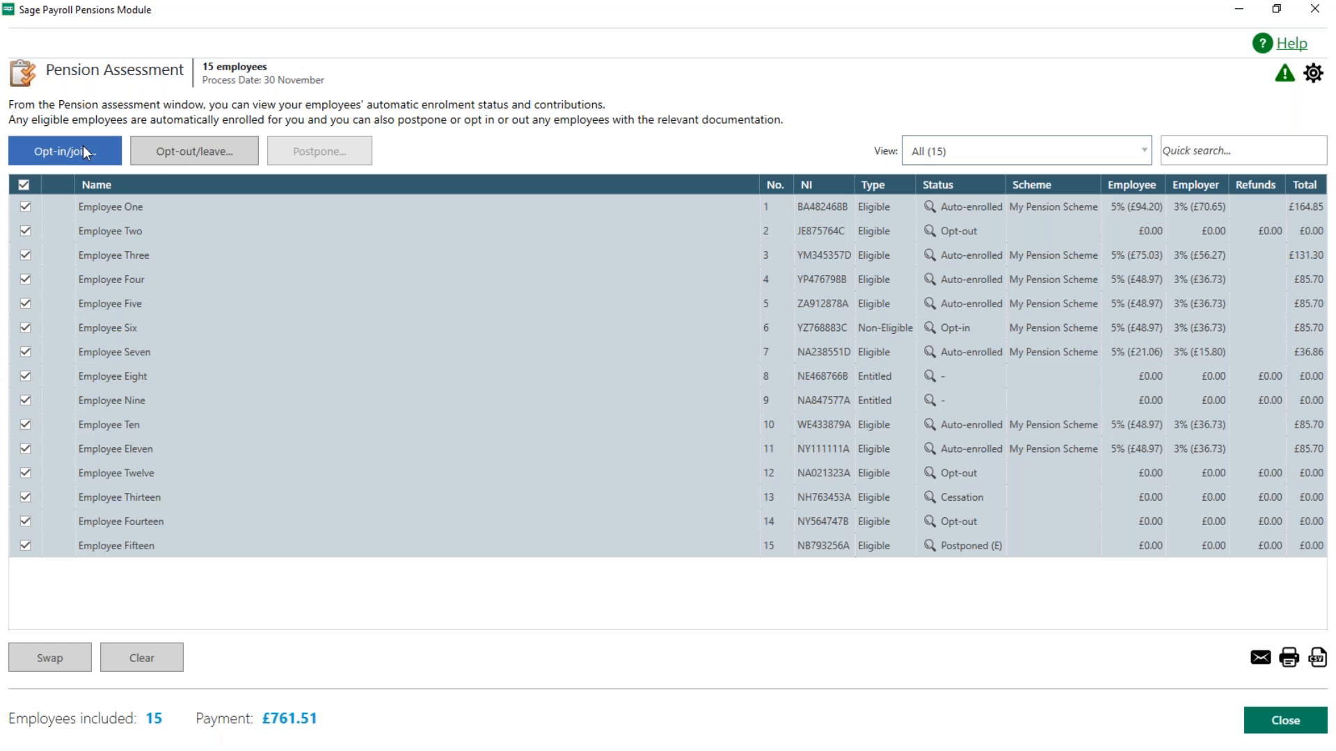
pyautogui.click(1288, 725)
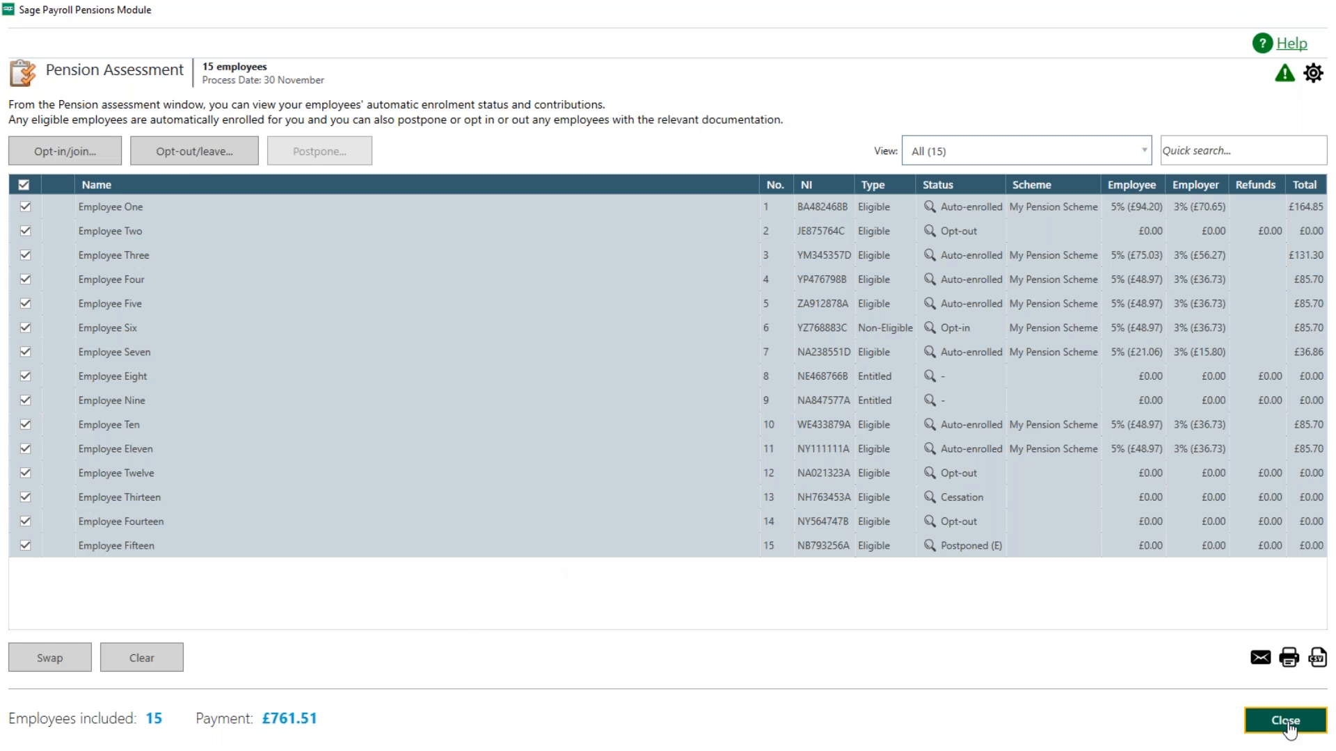